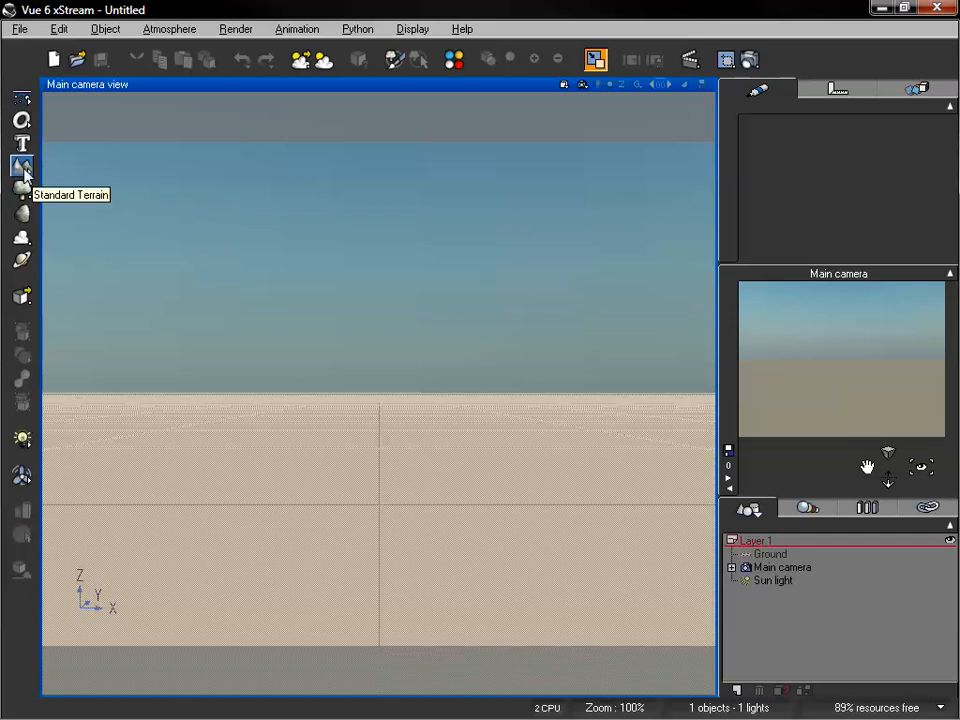
# - Add a standard terrain to the scene and orbit the main camera to frame the whole mountain
pyautogui.click(23, 168)
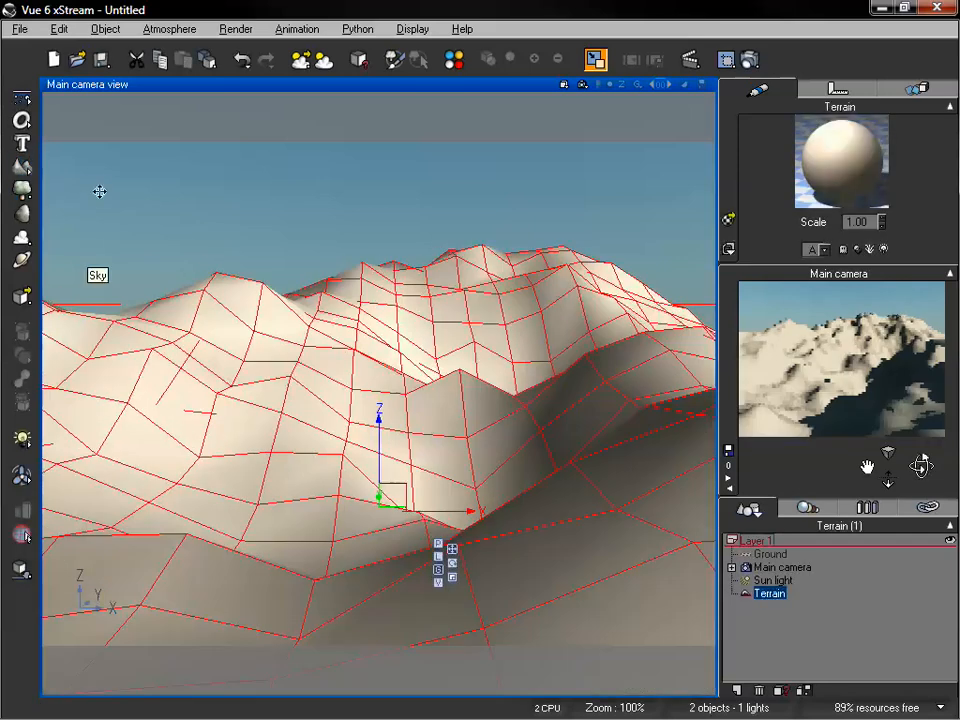
pyautogui.moveTo(905, 447); pyautogui.dragTo(885, 450)
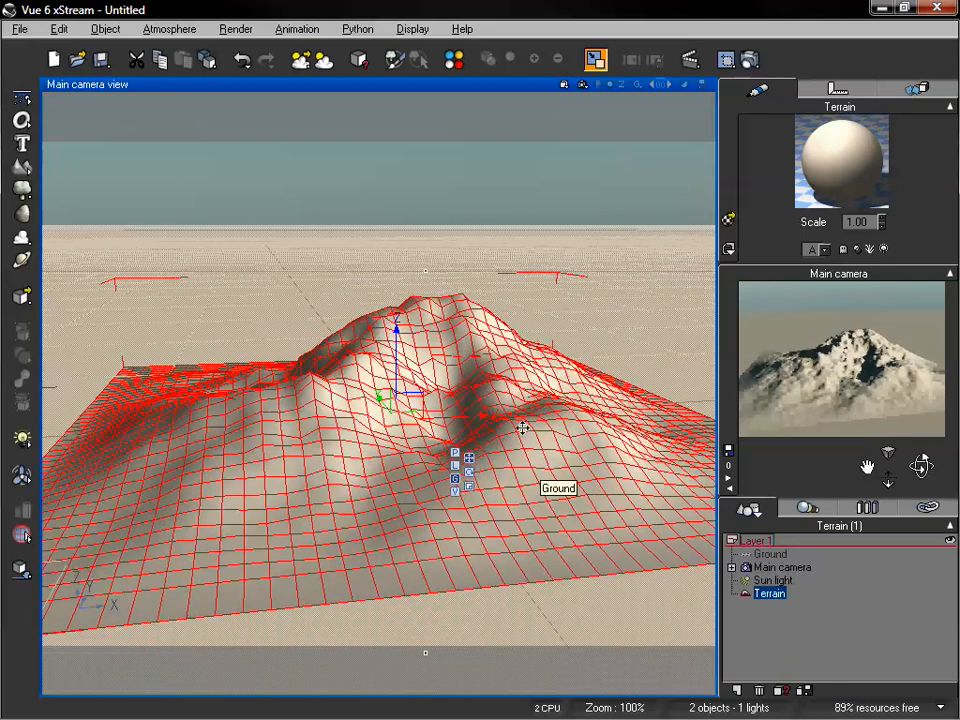
# - Open the terrain in the Terrain Editor, enlarge the editor window, and increase the terrain resolution to 1024x1024
pyautogui.doubleClick(521, 378)
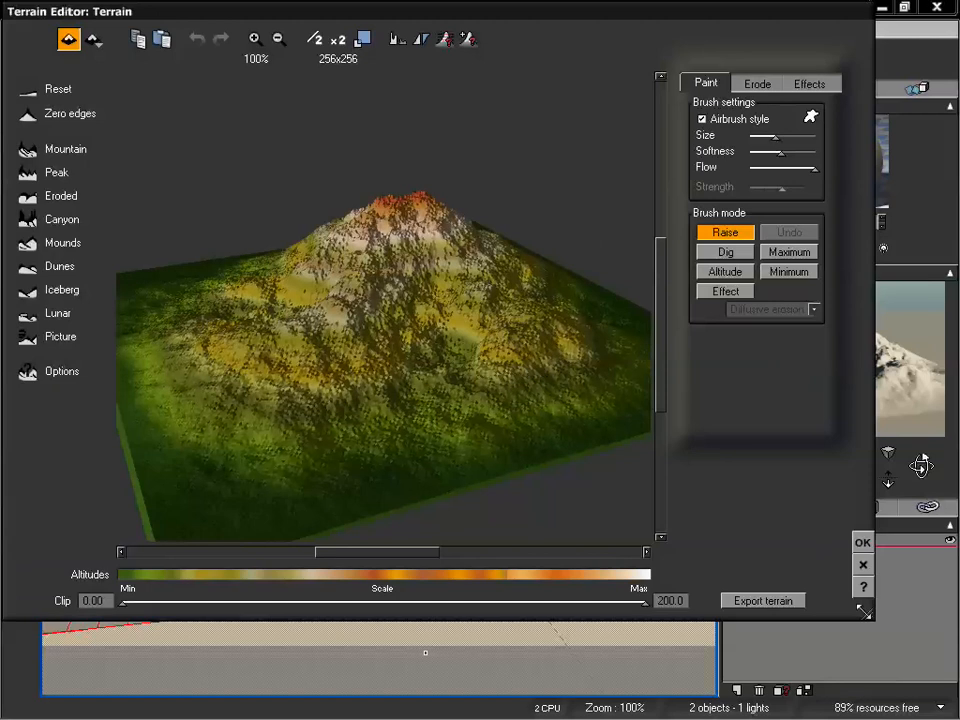
pyautogui.moveTo(862, 612); pyautogui.dragTo(944, 703)
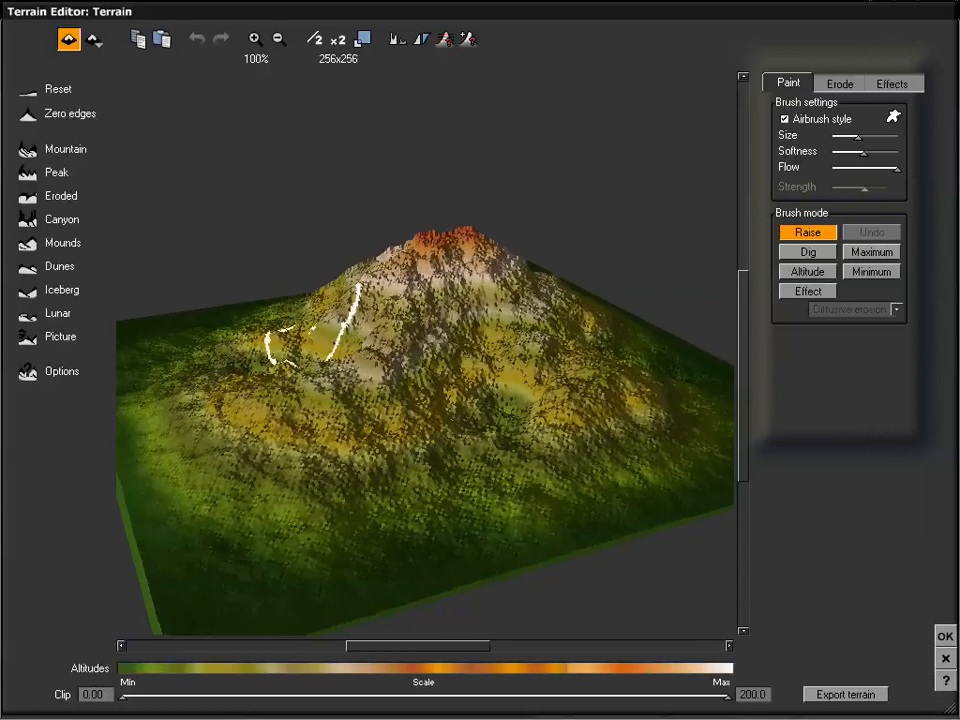
pyautogui.moveTo(455, 331)
pyautogui.mouseDown(button='right')
pyautogui.moveTo(444, 377)
pyautogui.moveTo(459, 354)
pyautogui.moveTo(463, 388)
pyautogui.moveTo(466, 345)
pyautogui.mouseUp(button='right')
pyautogui.moveTo(381, 392)
pyautogui.mouseDown(button='right')
pyautogui.moveTo(426, 399)
pyautogui.moveTo(391, 408)
pyautogui.mouseUp(button='right')
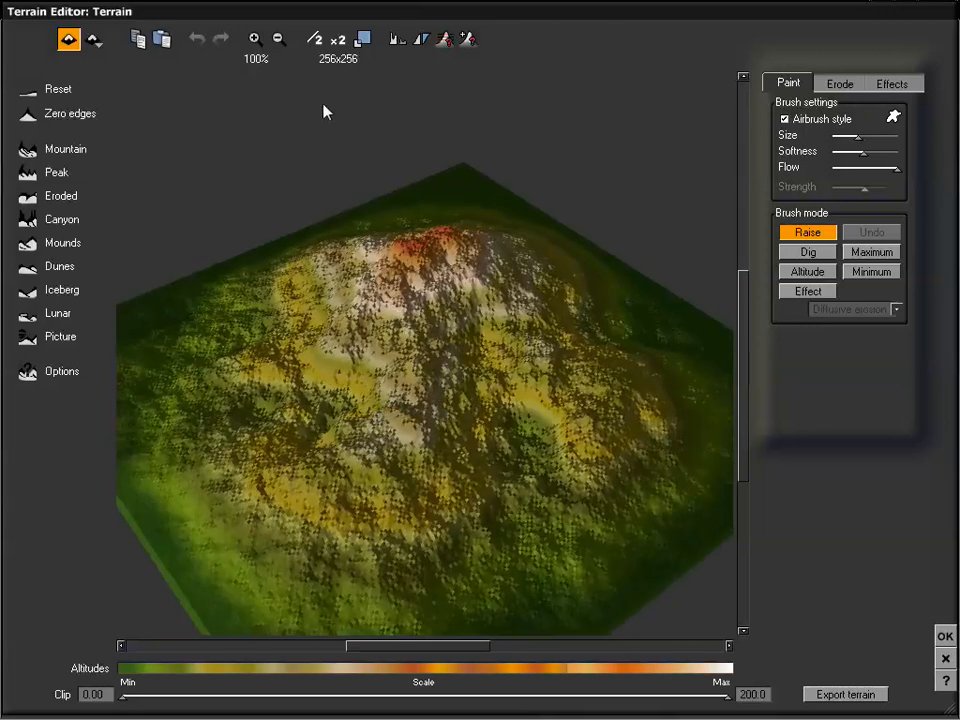
pyautogui.click(339, 41)
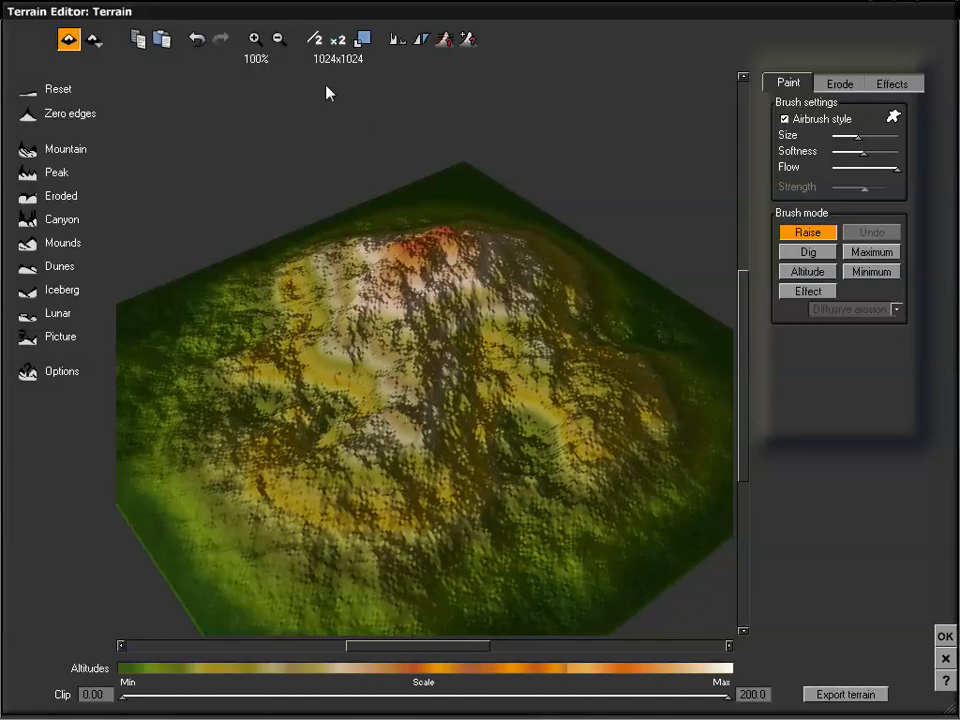
# - Paint a small raise stroke on the slope below the terrain's peak
pyautogui.moveTo(460, 300)
pyautogui.mouseDown()
pyautogui.moveTo(497, 366)
pyautogui.moveTo(491, 392)
pyautogui.moveTo(482, 370)
pyautogui.moveTo(491, 354)
pyautogui.moveTo(420, 340)
pyautogui.mouseUp()
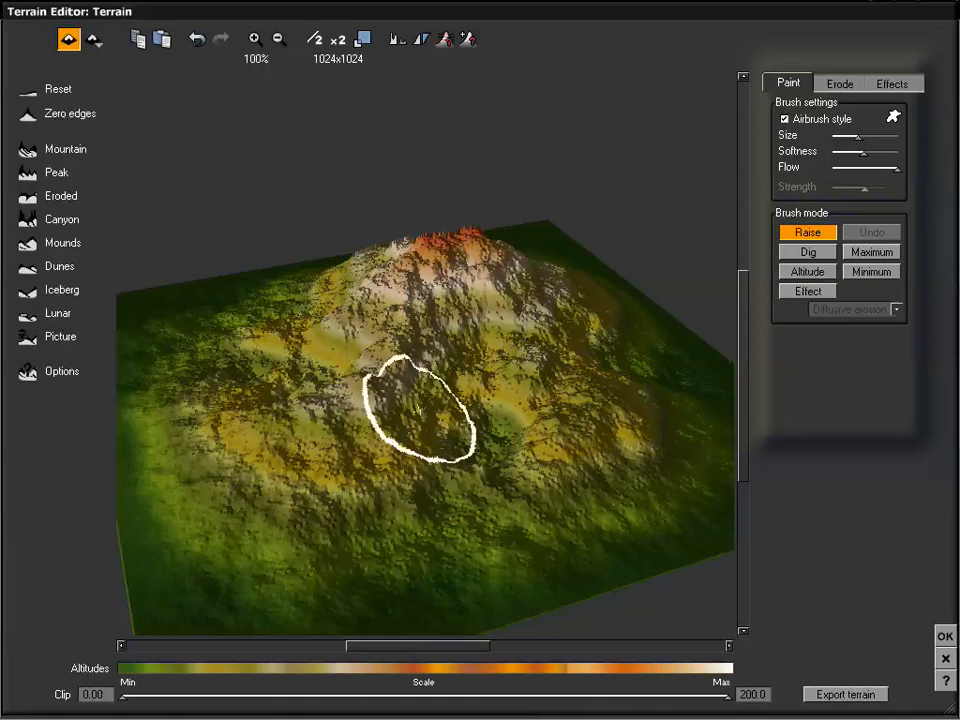
pyautogui.moveTo(525, 400)
pyautogui.mouseDown()
pyautogui.moveTo(508, 428)
pyautogui.moveTo(508, 386)
pyautogui.moveTo(437, 392)
pyautogui.moveTo(530, 384)
pyautogui.moveTo(529, 403)
pyautogui.mouseUp()
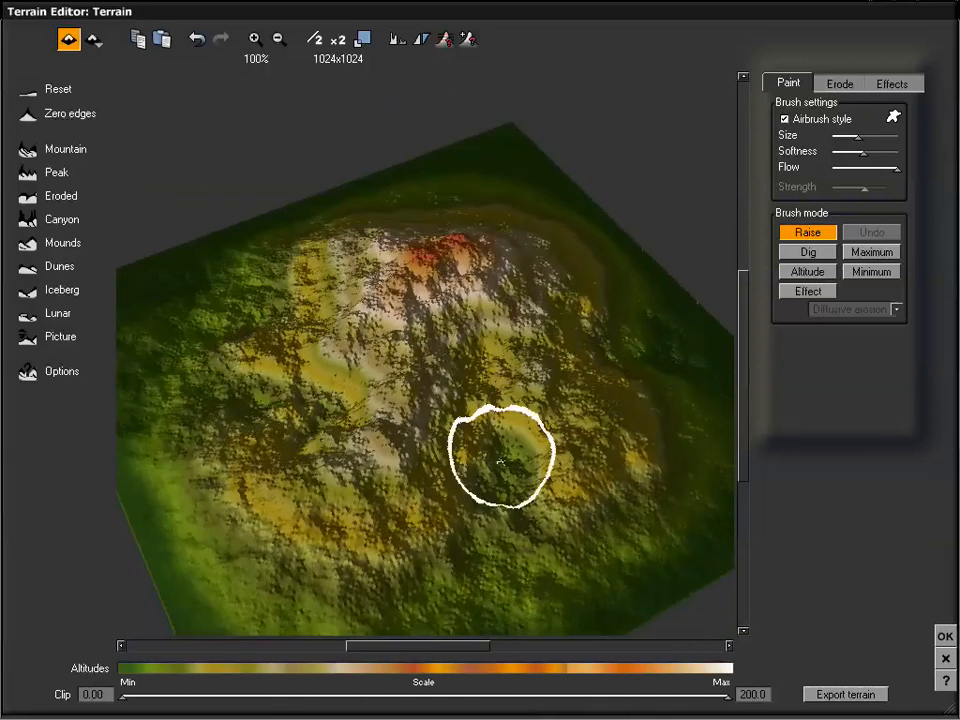
pyautogui.moveTo(476, 444)
pyautogui.mouseDown()
pyautogui.moveTo(482, 424)
pyautogui.moveTo(521, 388)
pyautogui.moveTo(516, 406)
pyautogui.moveTo(512, 392)
pyautogui.mouseUp()
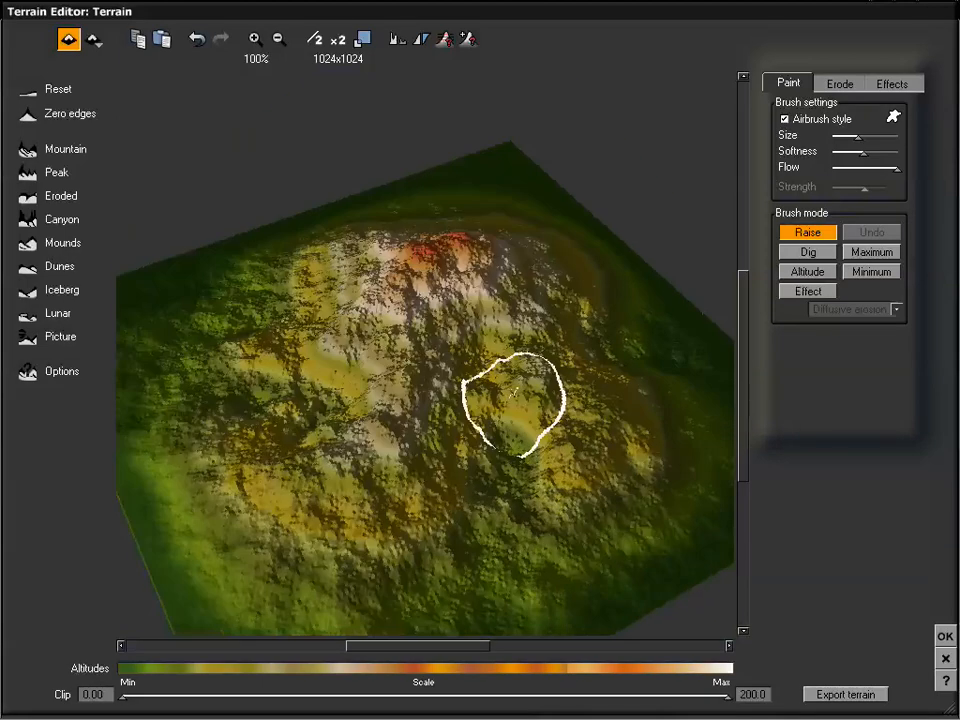
pyautogui.click(455, 360)
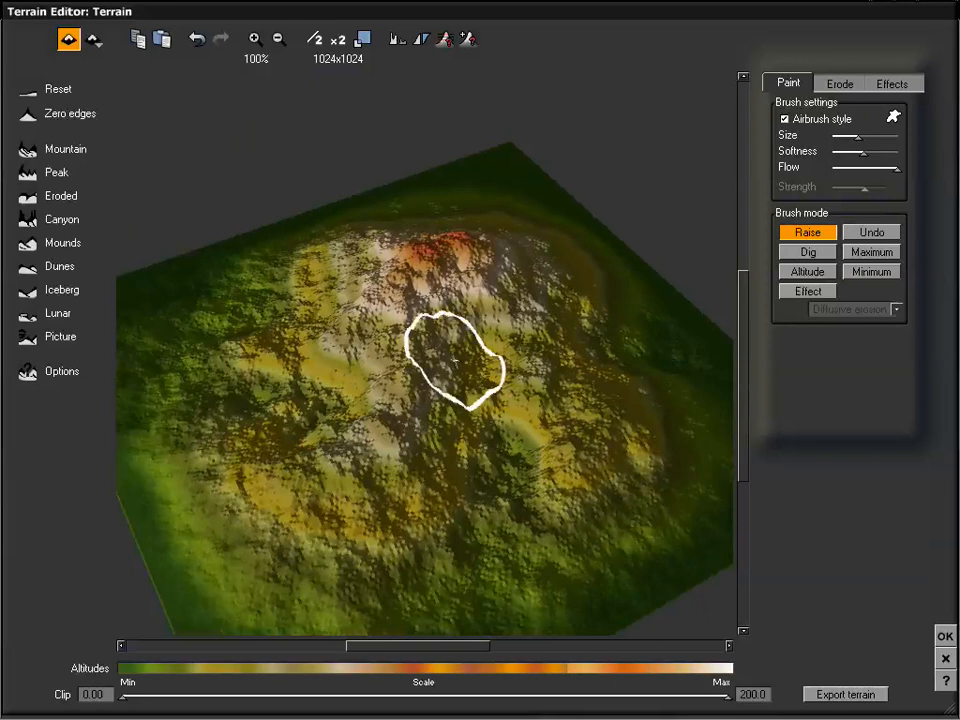
pyautogui.moveTo(455, 360); pyautogui.dragTo(450, 342)
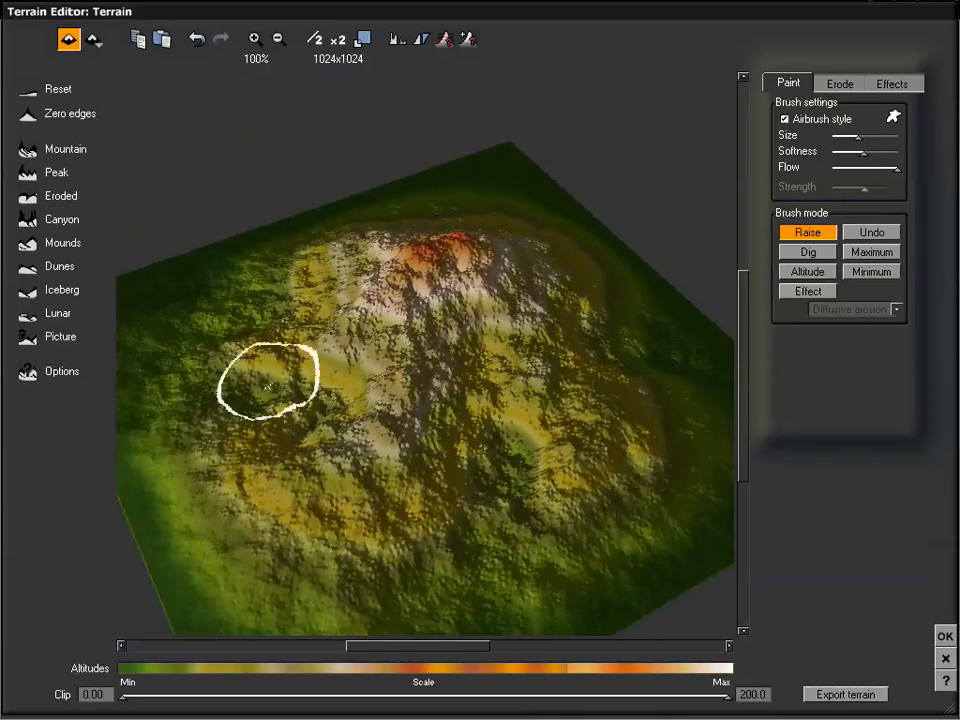
pyautogui.click(30, 339)
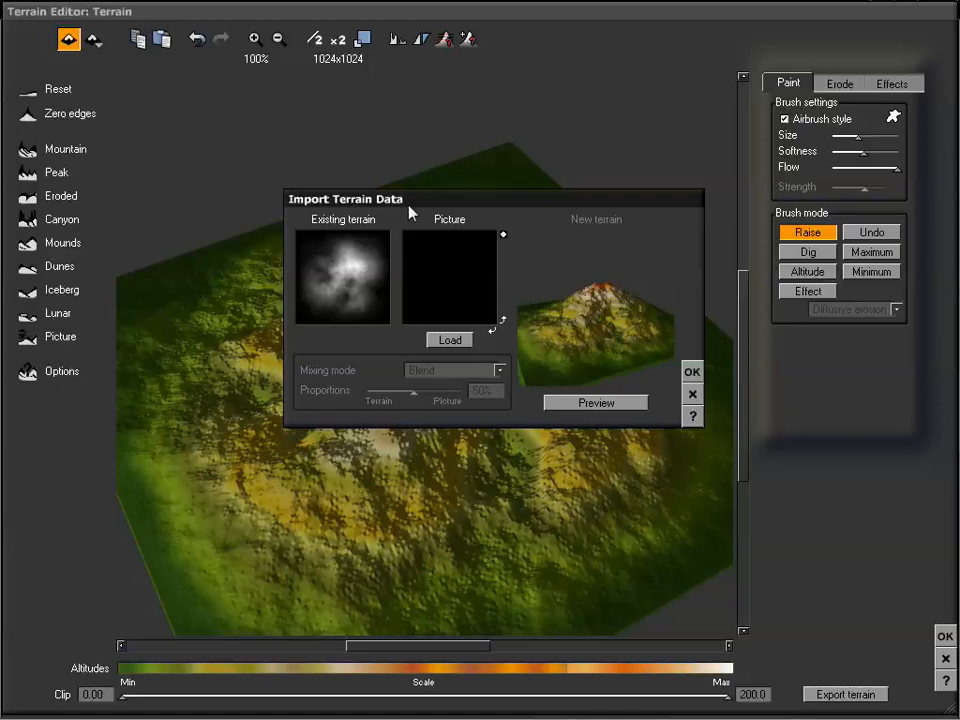
pyautogui.moveTo(410, 205); pyautogui.dragTo(398, 205)
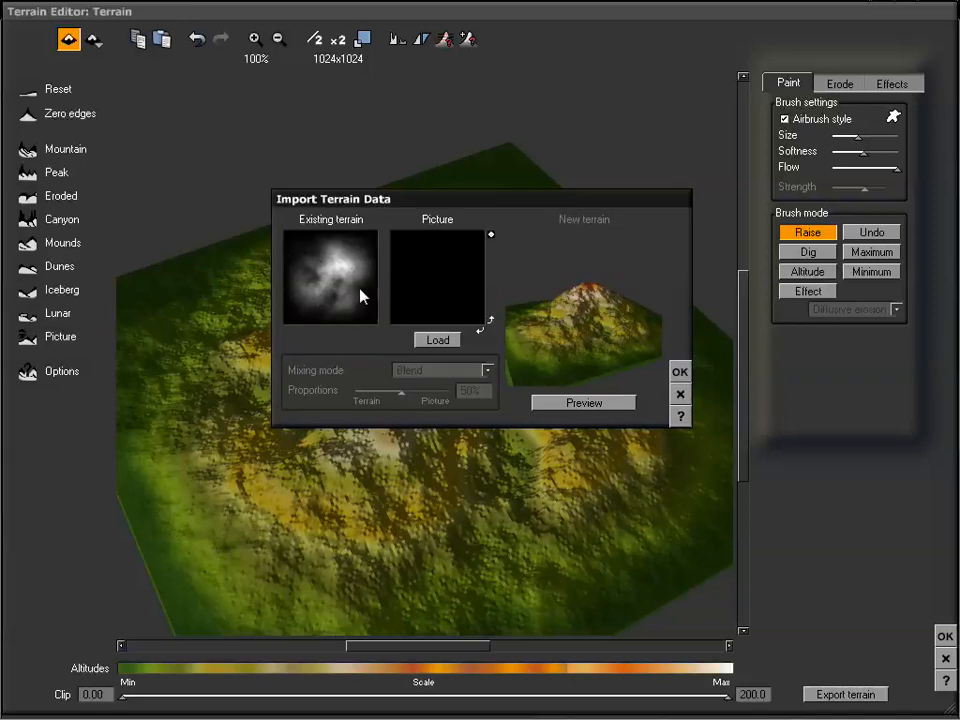
pyautogui.click(681, 396)
# - Apply the Mountain preset to the terrain and check its shape from several angles
pyautogui.moveTo(479, 405)
pyautogui.mouseDown(button='right')
pyautogui.moveTo(476, 386)
pyautogui.moveTo(476, 420)
pyautogui.mouseUp(button='right')
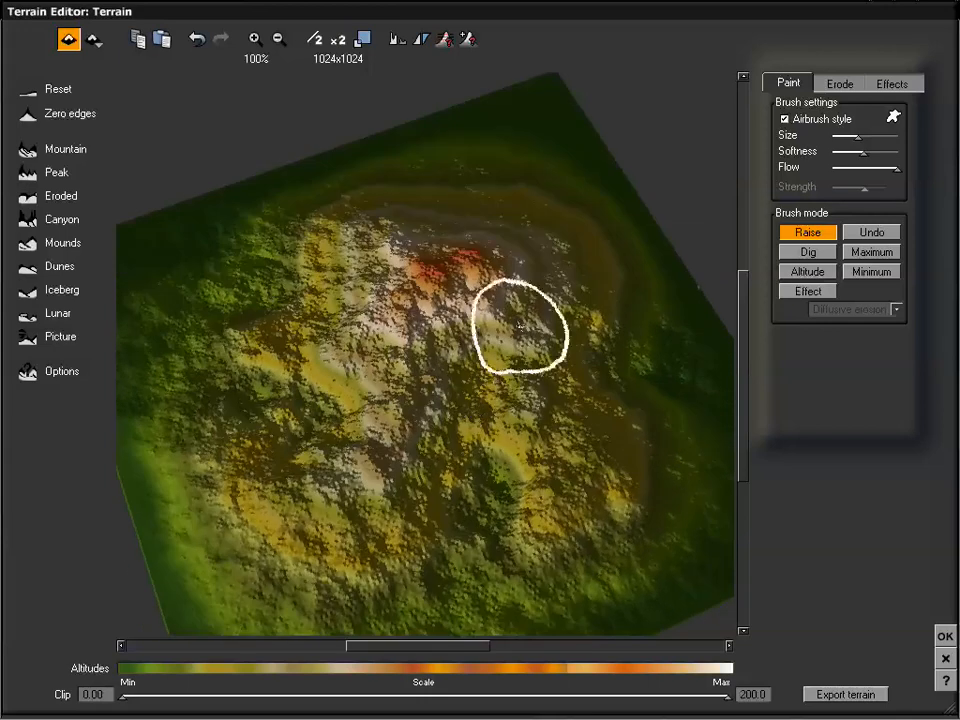
pyautogui.moveTo(450, 364)
pyautogui.mouseDown(button='right')
pyautogui.moveTo(471, 386)
pyautogui.moveTo(473, 372)
pyautogui.mouseUp(button='right')
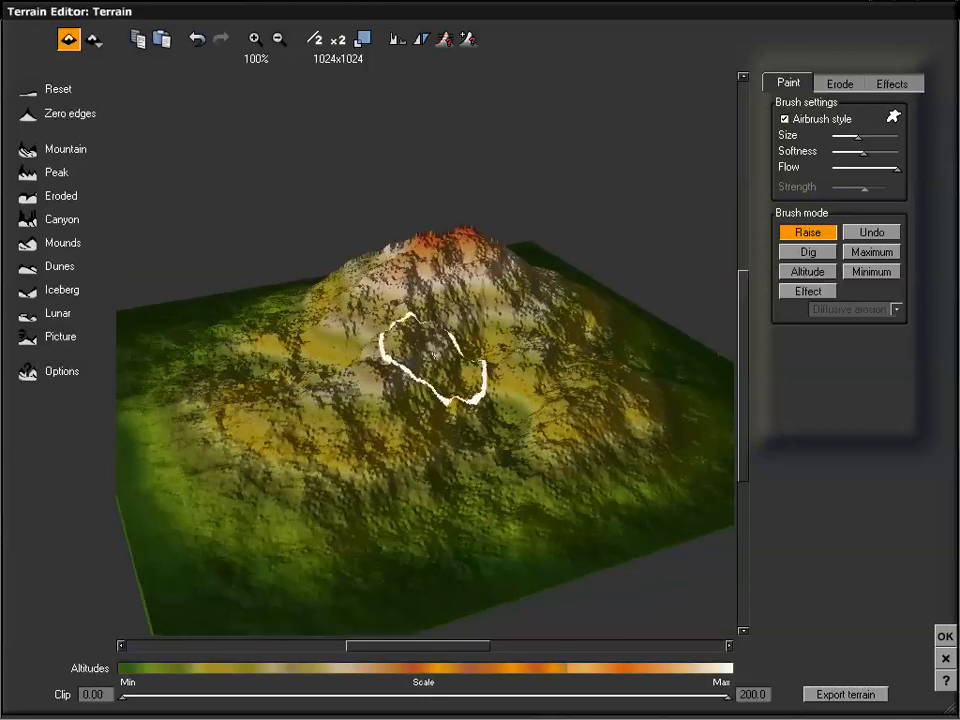
pyautogui.click(27, 150)
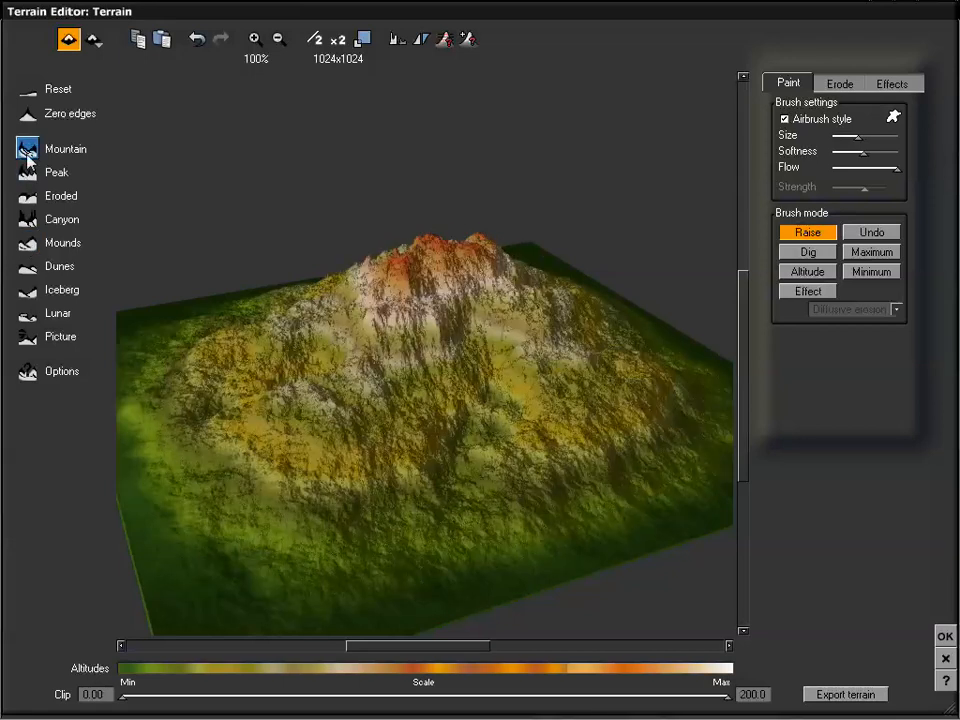
pyautogui.moveTo(420, 340)
pyautogui.mouseDown(button='right')
pyautogui.moveTo(433, 371)
pyautogui.moveTo(435, 360)
pyautogui.mouseUp(button='right')
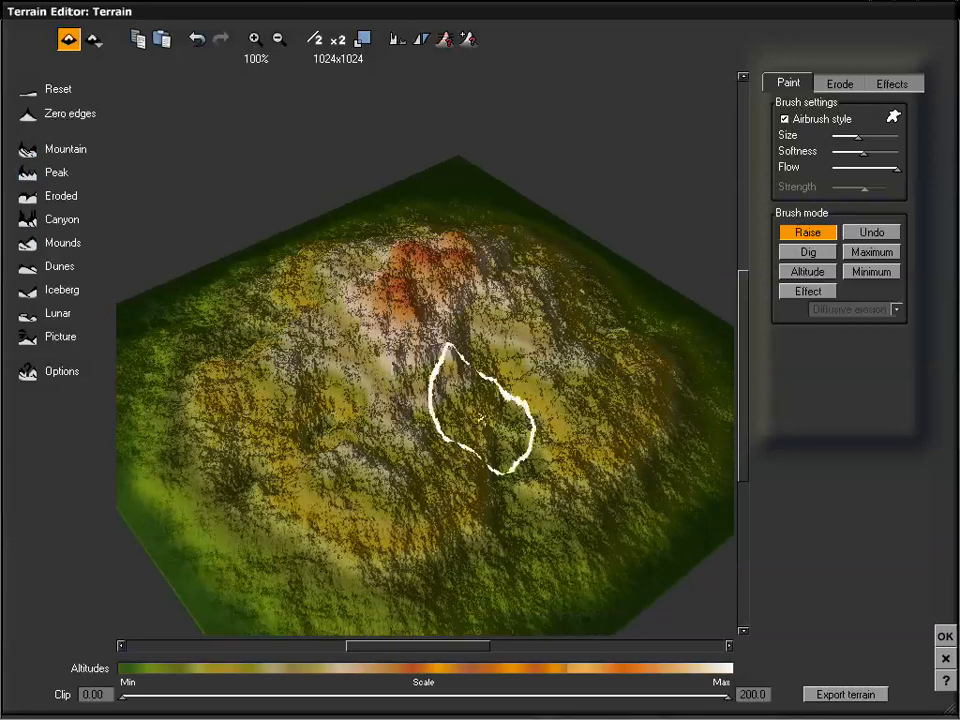
pyautogui.moveTo(420, 435)
pyautogui.mouseDown(button='right')
pyautogui.moveTo(463, 407)
pyautogui.moveTo(418, 411)
pyautogui.mouseUp(button='right')
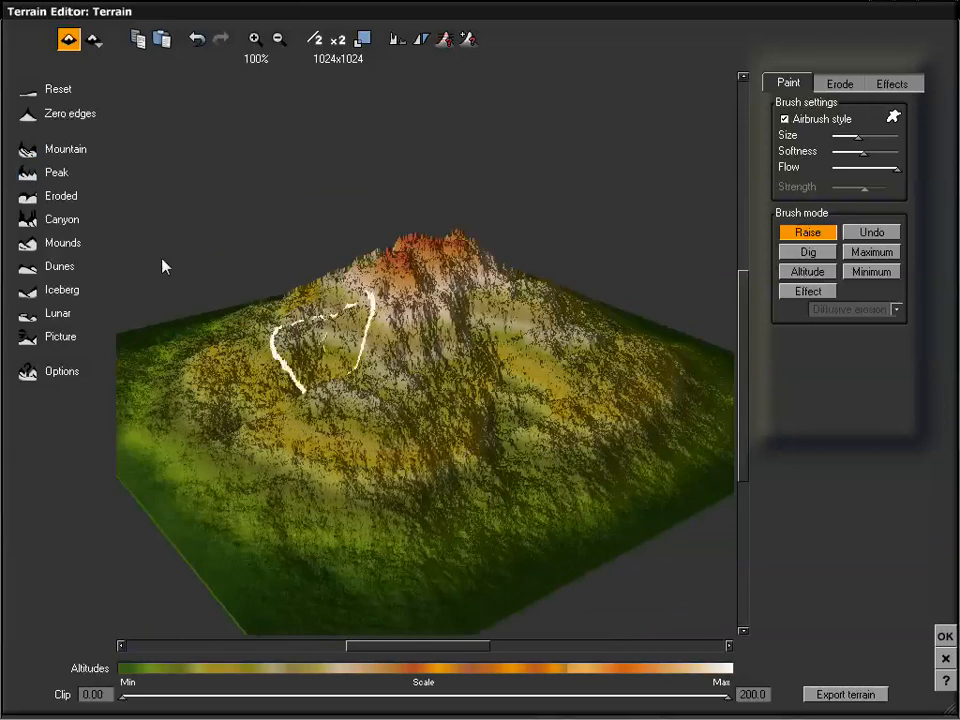
# - Apply the Canyon preset to the terrain, check its stepped cliffs, and accept the terrain edits
pyautogui.click(30, 222)
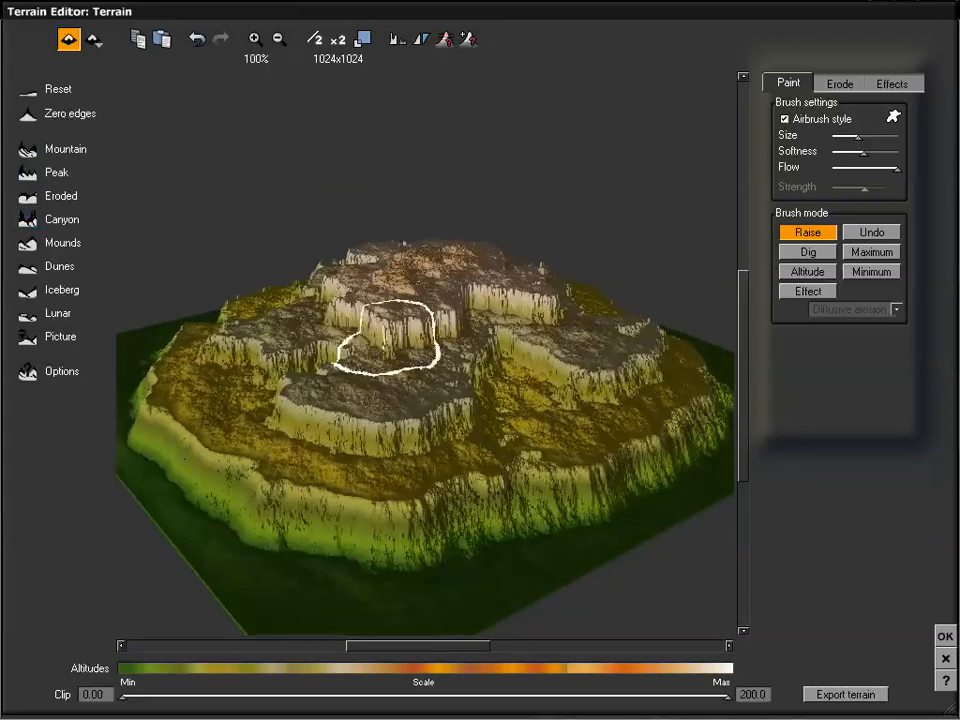
pyautogui.moveTo(386, 332)
pyautogui.mouseDown(button='right')
pyautogui.moveTo(407, 368)
pyautogui.moveTo(398, 338)
pyautogui.moveTo(386, 354)
pyautogui.mouseUp(button='right')
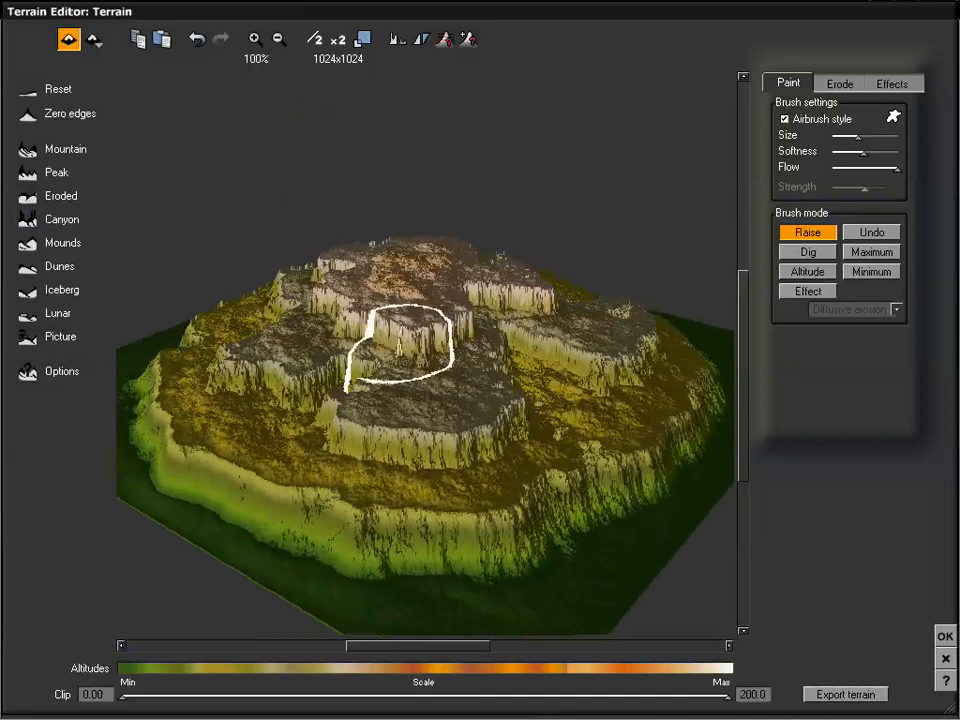
pyautogui.moveTo(521, 414)
pyautogui.mouseDown(button='right')
pyautogui.moveTo(528, 400)
pyautogui.moveTo(514, 396)
pyautogui.mouseUp(button='right')
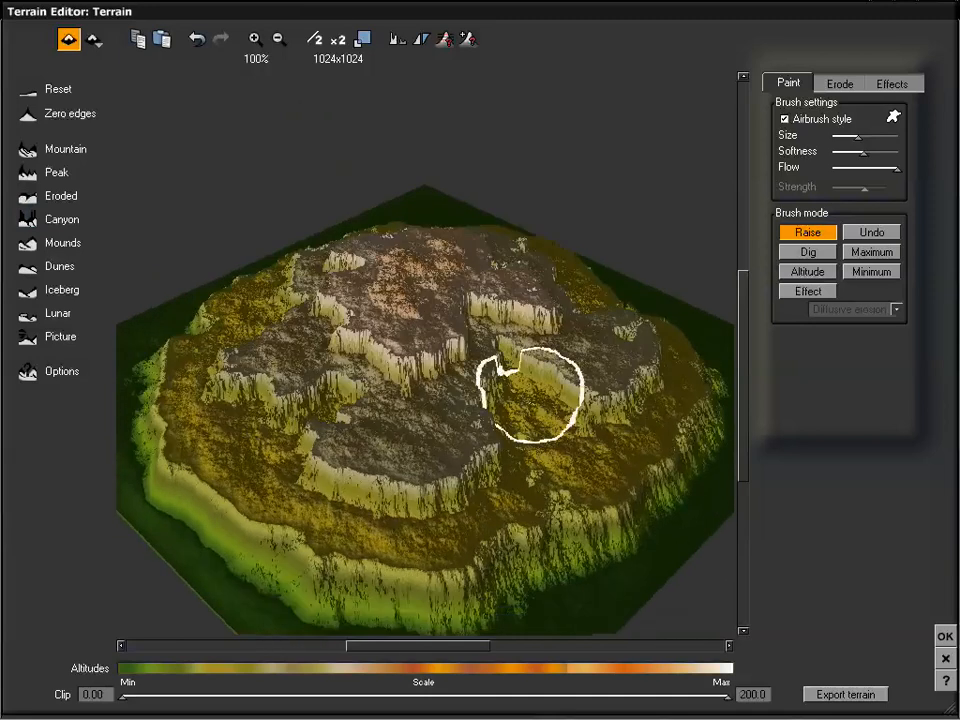
pyautogui.moveTo(611, 403)
pyautogui.mouseDown(button='right')
pyautogui.moveTo(579, 392)
pyautogui.moveTo(584, 381)
pyautogui.mouseUp(button='right')
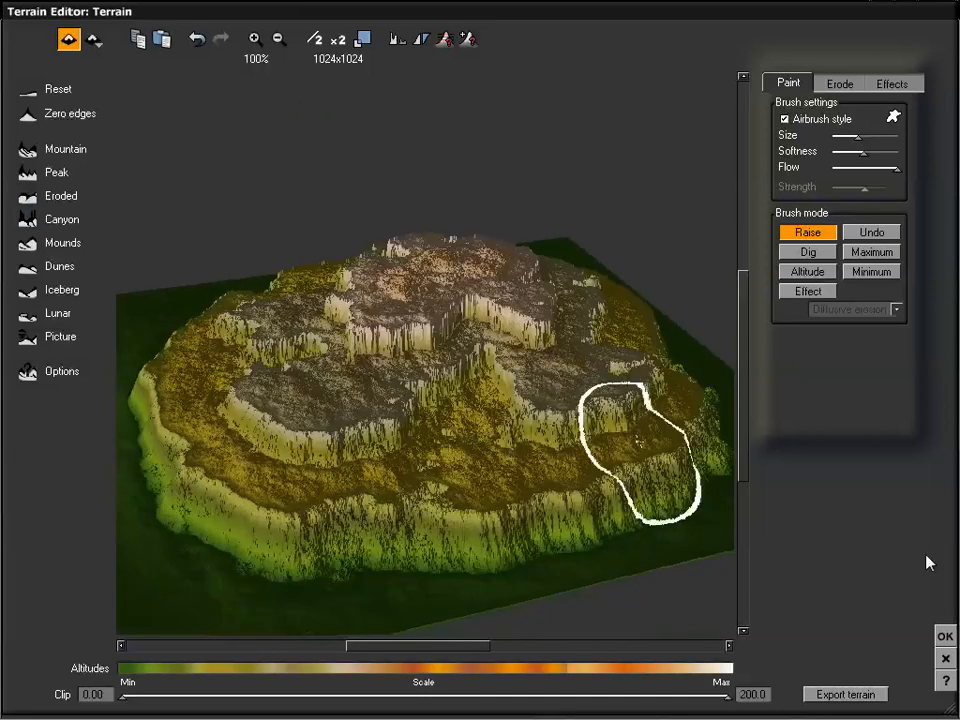
pyautogui.click(945, 636)
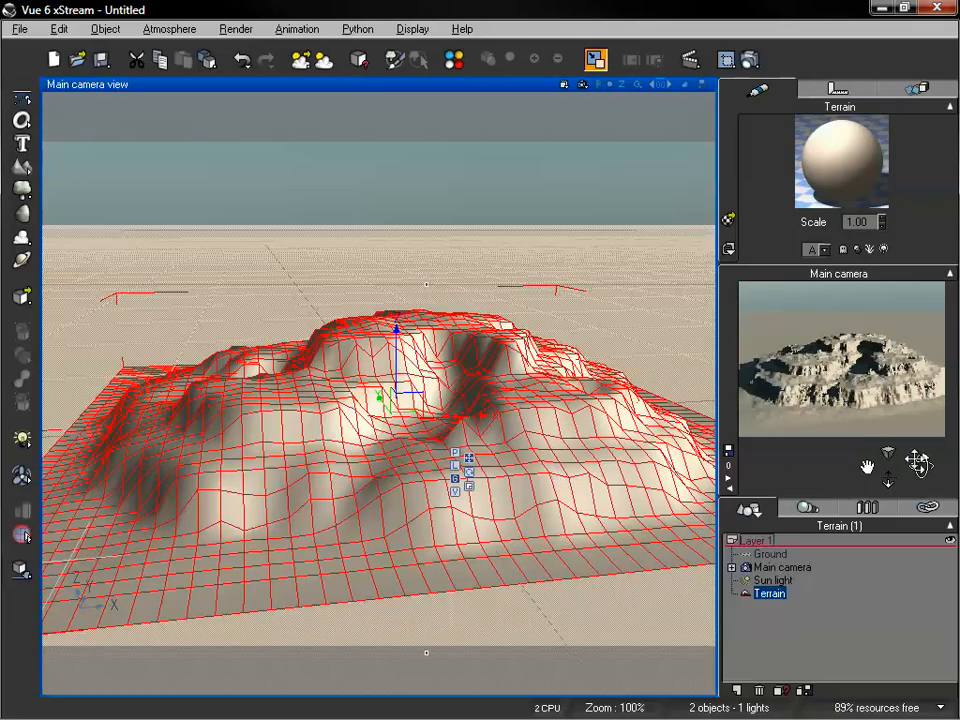
# - Orbit, move in and pan the main camera for a close-up of the canyon terrain's cliffs
pyautogui.moveTo(916, 462); pyautogui.dragTo(433, 130)
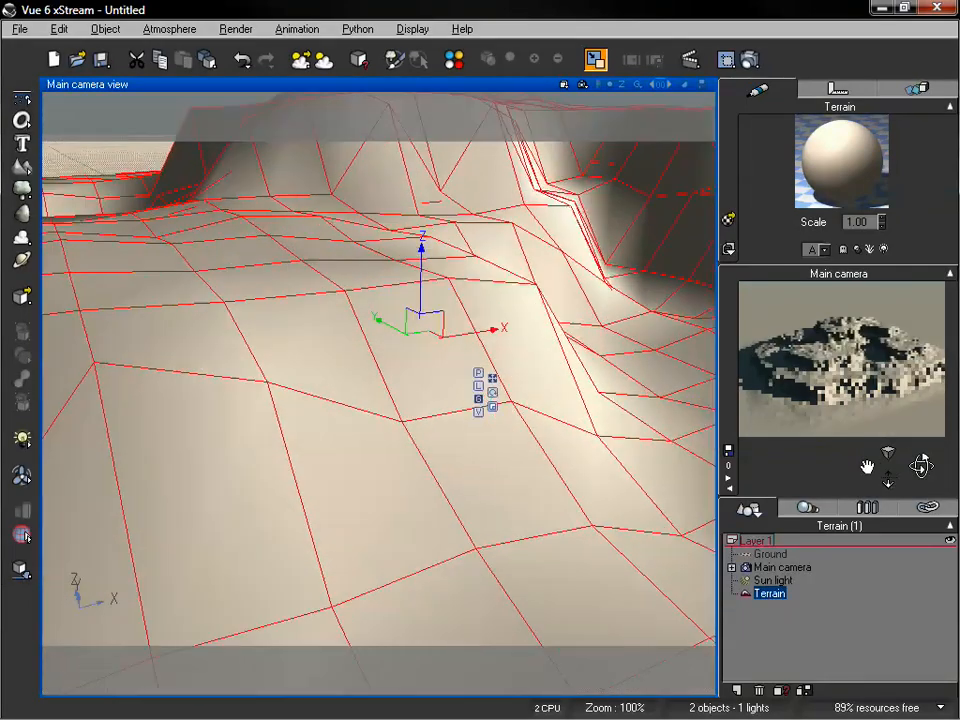
pyautogui.moveTo(888, 483); pyautogui.dragTo(887, 485)
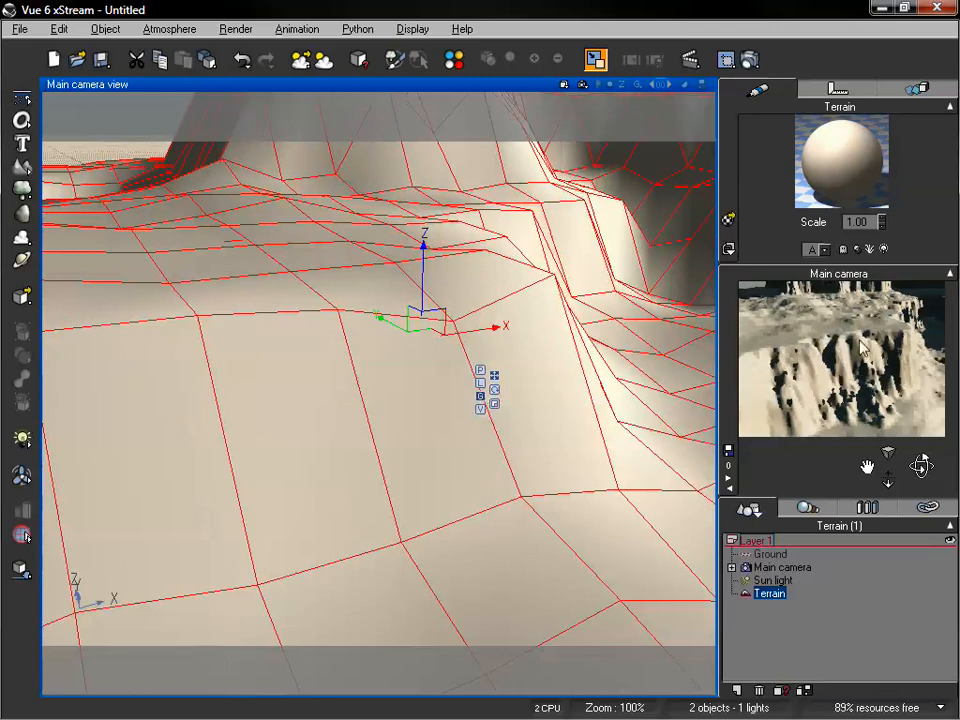
pyautogui.moveTo(868, 468)
pyautogui.mouseDown()
pyautogui.moveTo(889, 480)
pyautogui.moveTo(866, 465)
pyautogui.mouseUp()
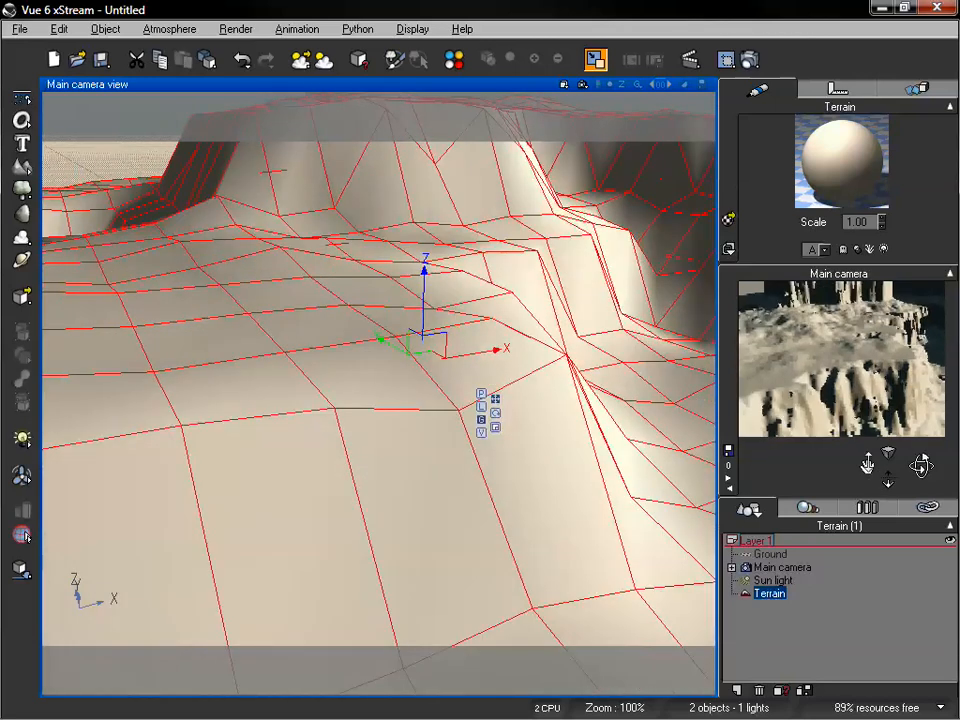
# - Reopen the terrain in the Terrain Editor and convert it from a standard to a procedural terrain
pyautogui.doubleClick(545, 347)
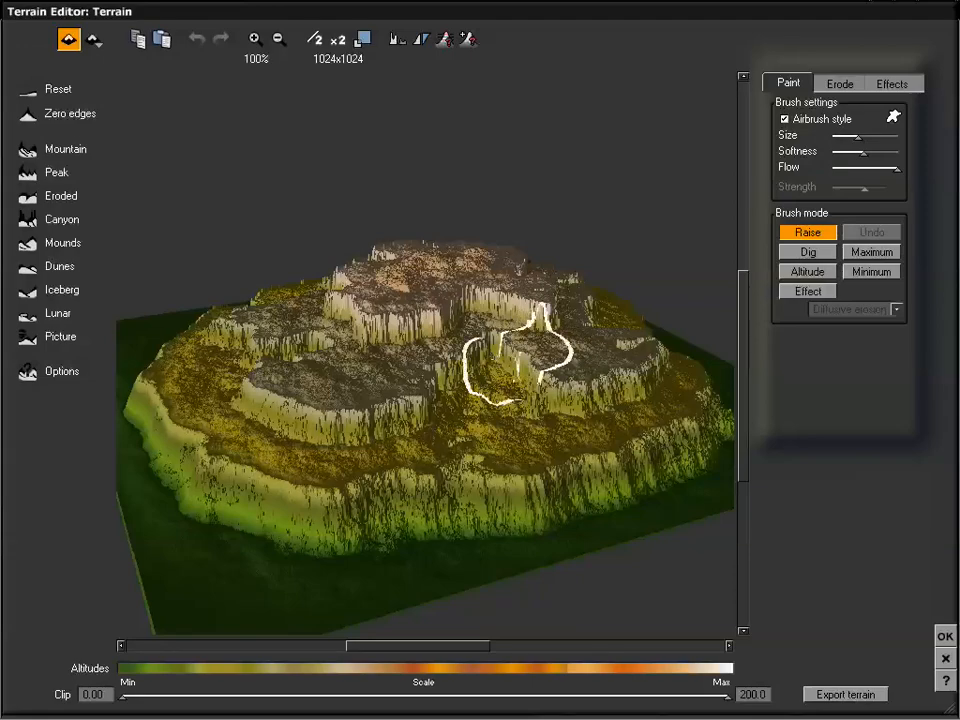
pyautogui.moveTo(429, 343); pyautogui.dragTo(425, 344, button='right')
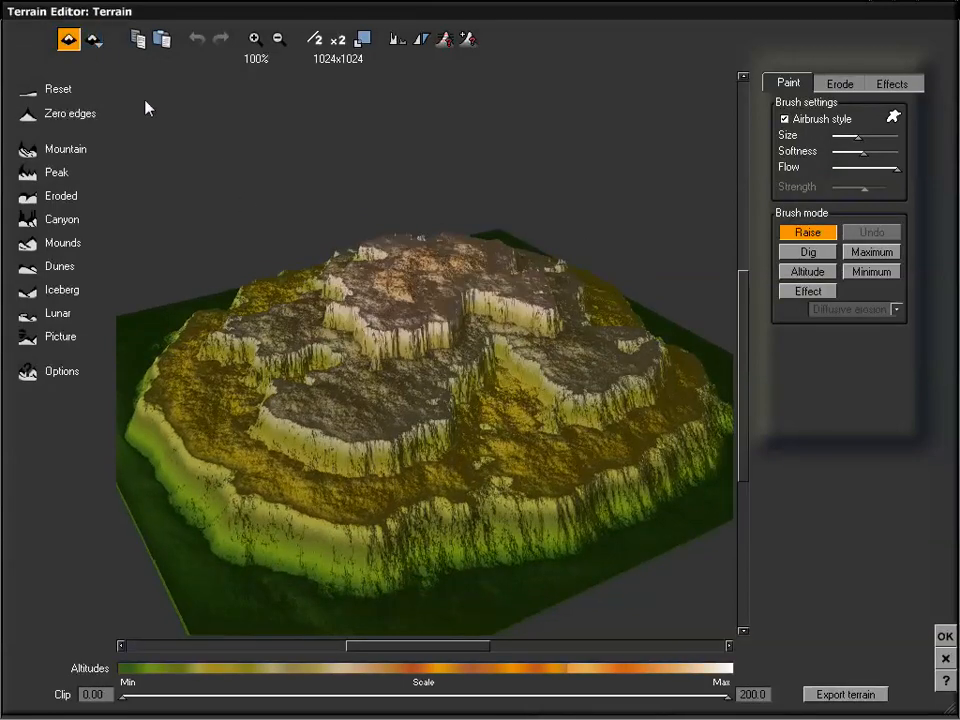
pyautogui.click(99, 47)
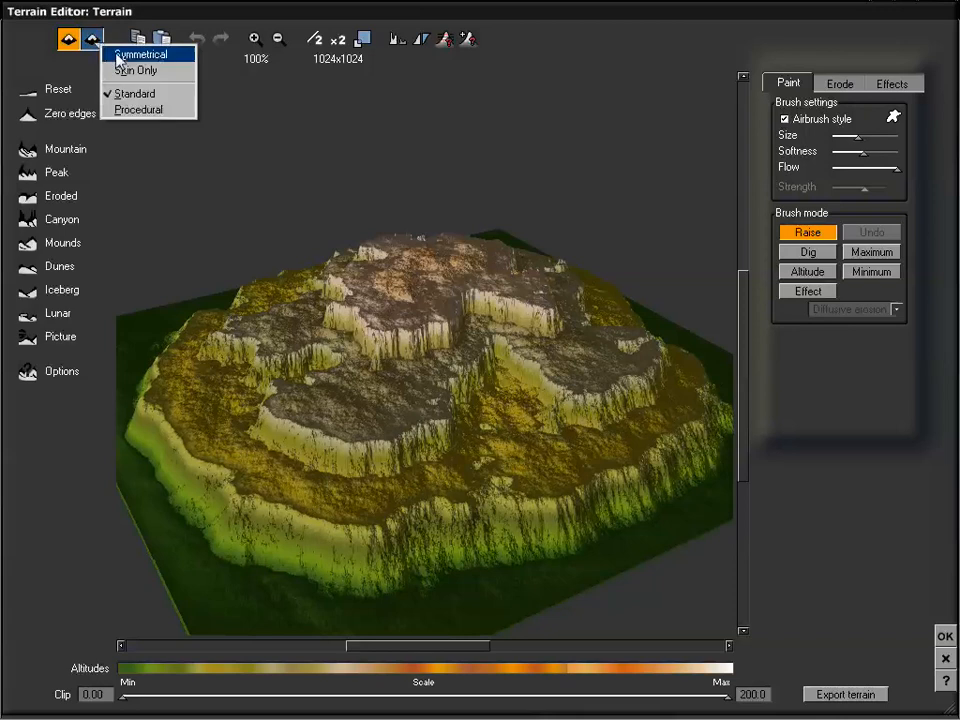
pyautogui.click(133, 110)
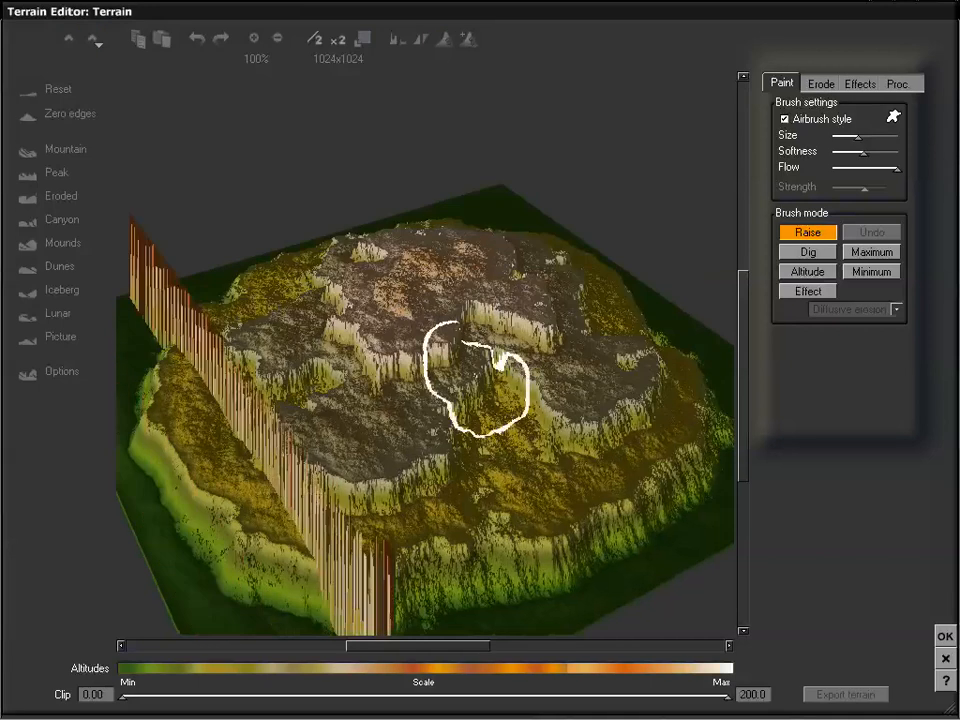
pyautogui.moveTo(525, 355)
pyautogui.mouseDown(button='right')
pyautogui.moveTo(523, 386)
pyautogui.moveTo(516, 349)
pyautogui.moveTo(525, 343)
pyautogui.mouseUp(button='right')
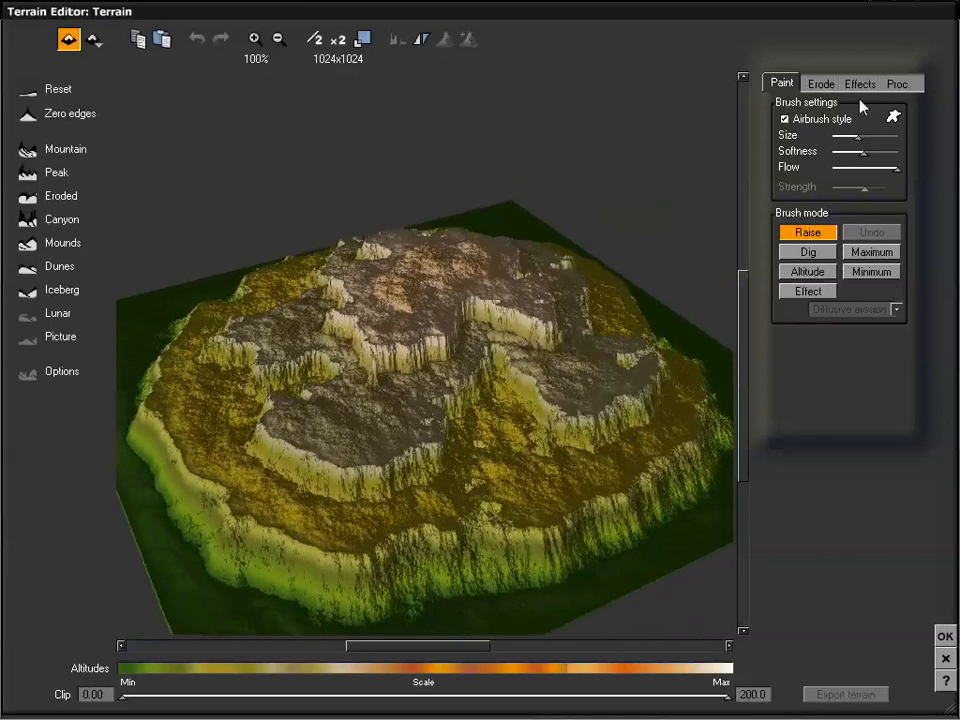
# - Show the terrain's procedural altitude production settings and examine the canyon shape from several angles
pyautogui.click(897, 84)
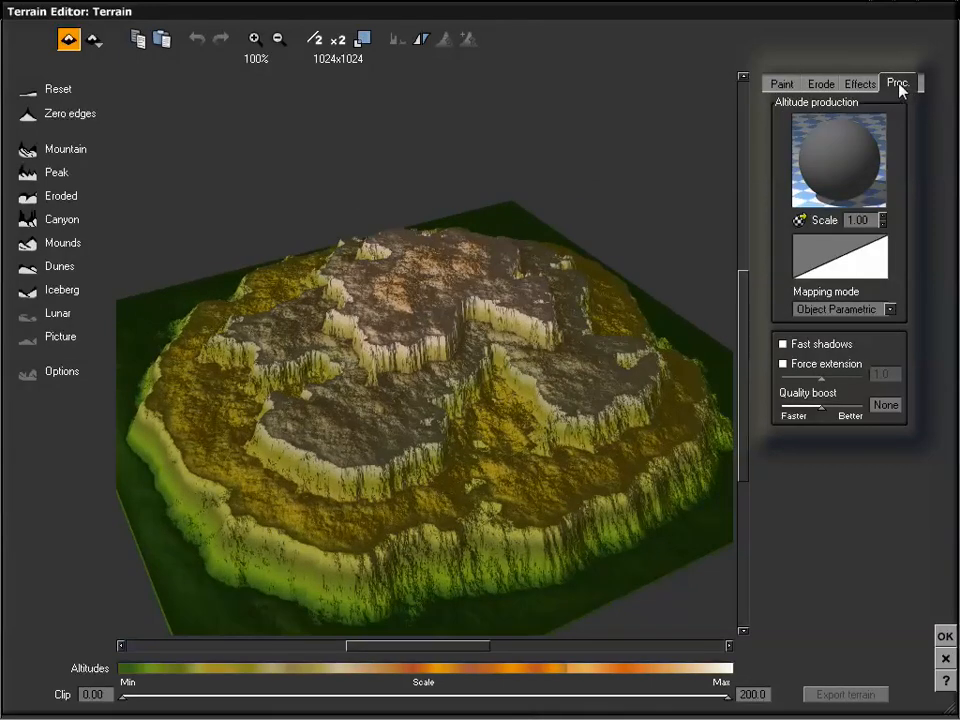
pyautogui.moveTo(565, 300)
pyautogui.mouseDown(button='right')
pyautogui.moveTo(555, 315)
pyautogui.moveTo(554, 303)
pyautogui.mouseUp(button='right')
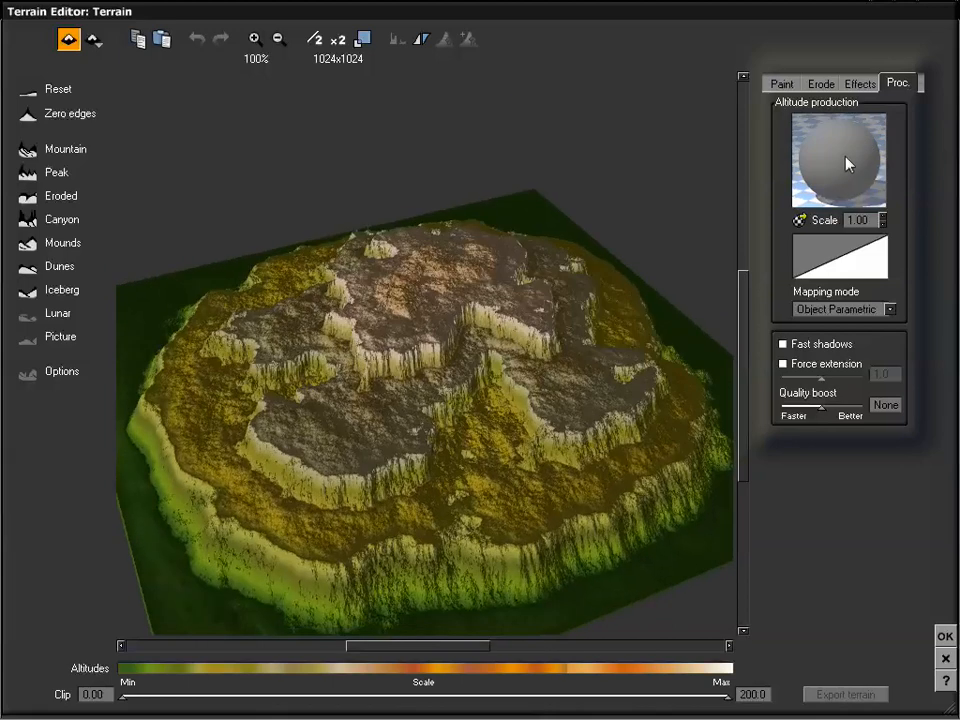
pyautogui.moveTo(640, 285); pyautogui.dragTo(469, 392, button='right')
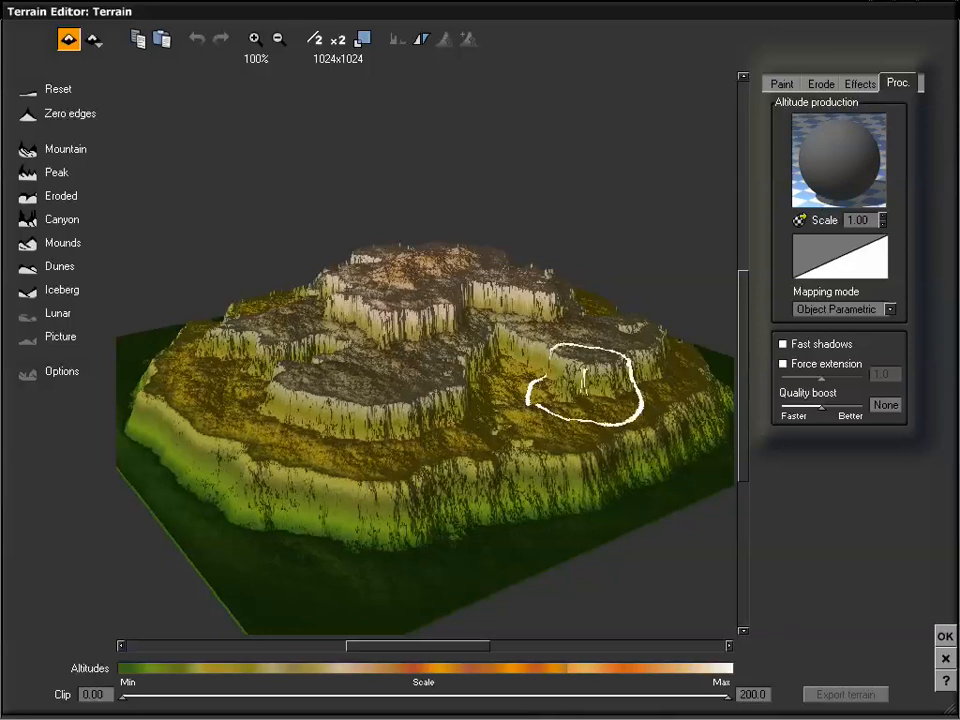
pyautogui.moveTo(563, 371); pyautogui.dragTo(560, 322, button='right')
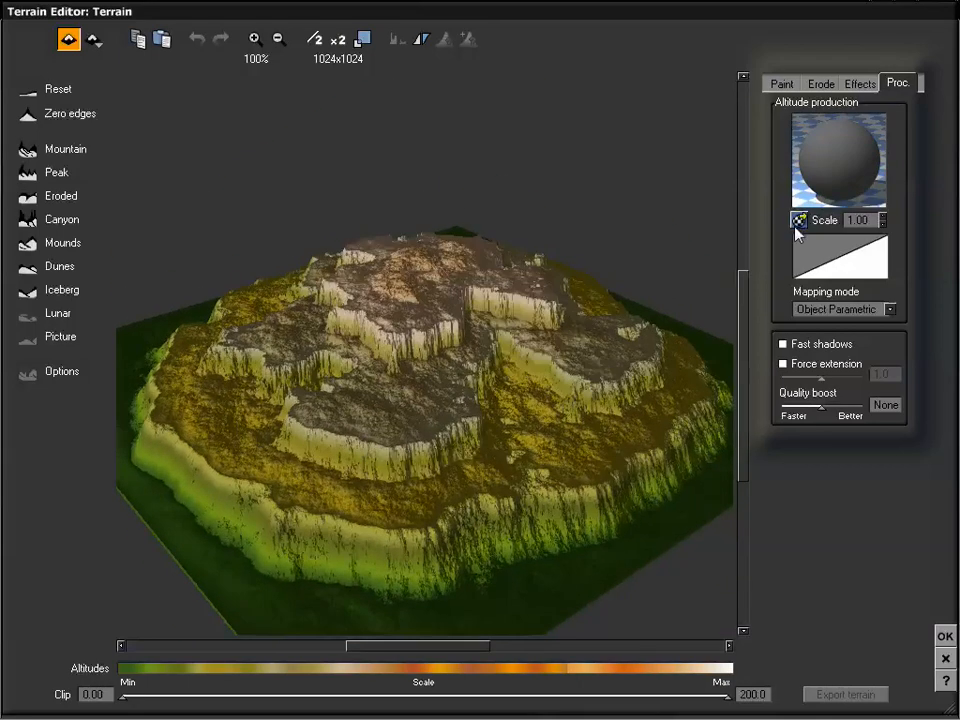
# - Open the terrain's altitude production function for editing and add a Simple Fractal node feeding the Altitude output
pyautogui.rightClick(826, 150)
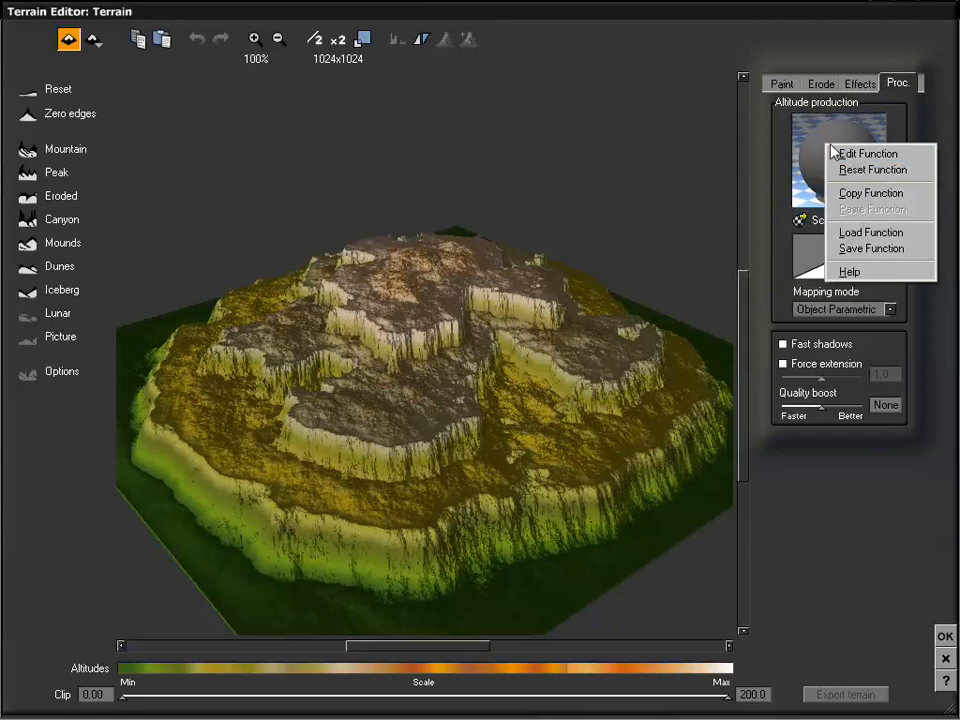
pyautogui.click(852, 155)
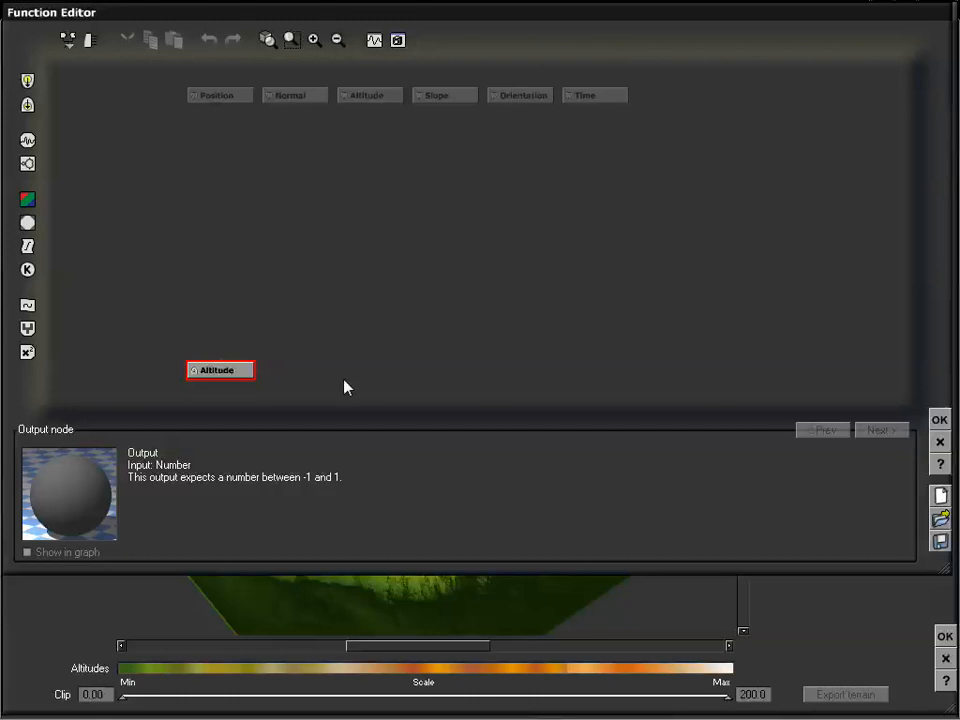
pyautogui.moveTo(312, 363); pyautogui.dragTo(333, 382)
pyautogui.click(212, 372)
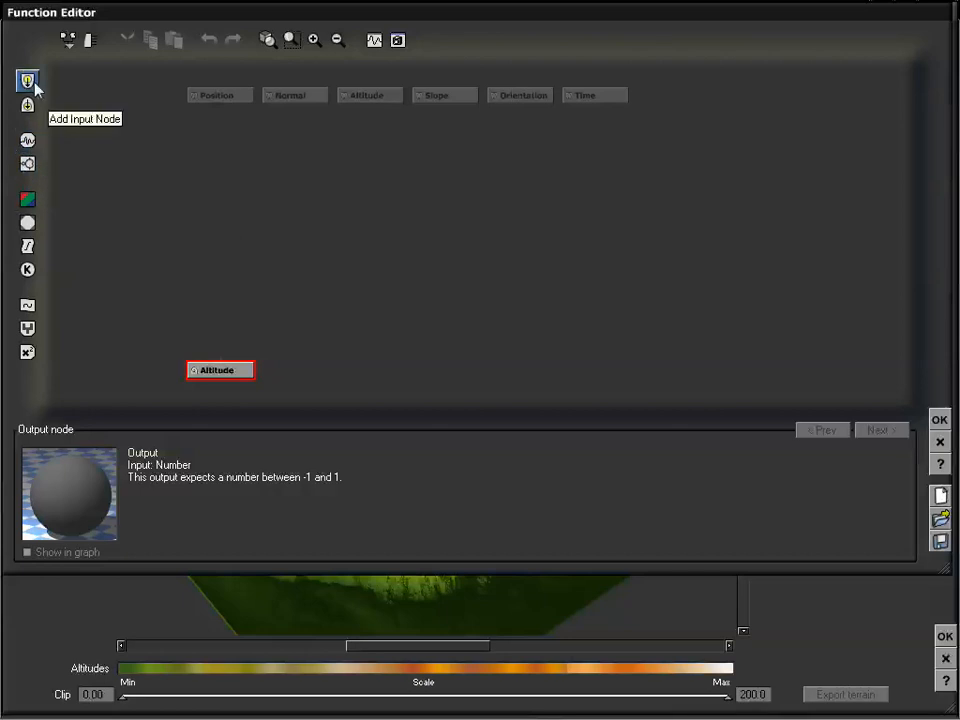
pyautogui.click(28, 168)
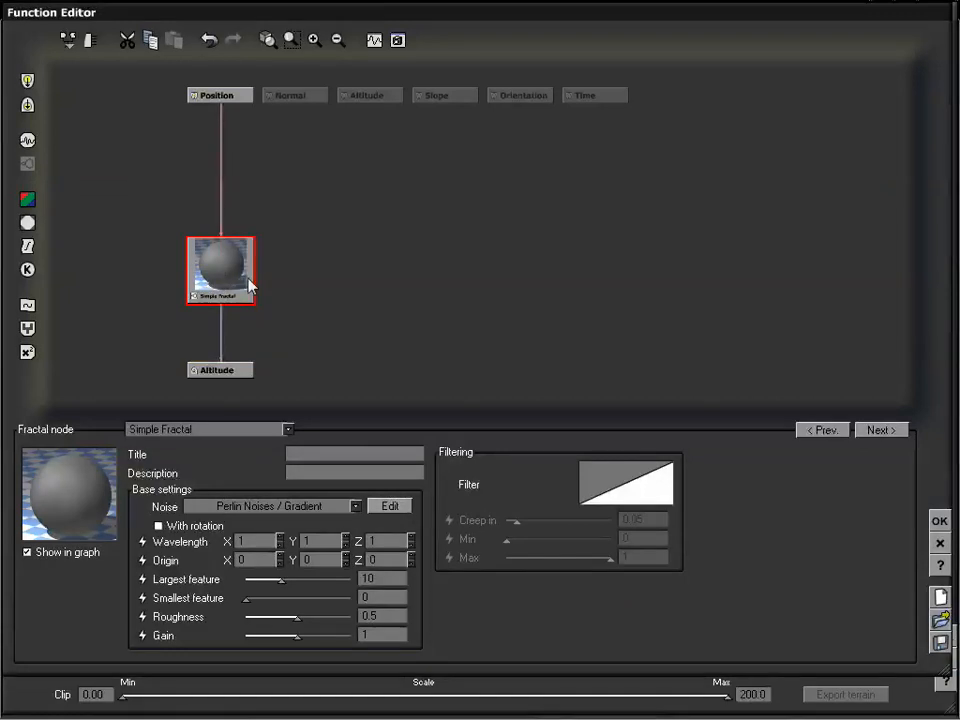
# - Change the Simple Fractal node's noise to the Value-Gradient type of Perlin Noises
pyautogui.click(343, 508)
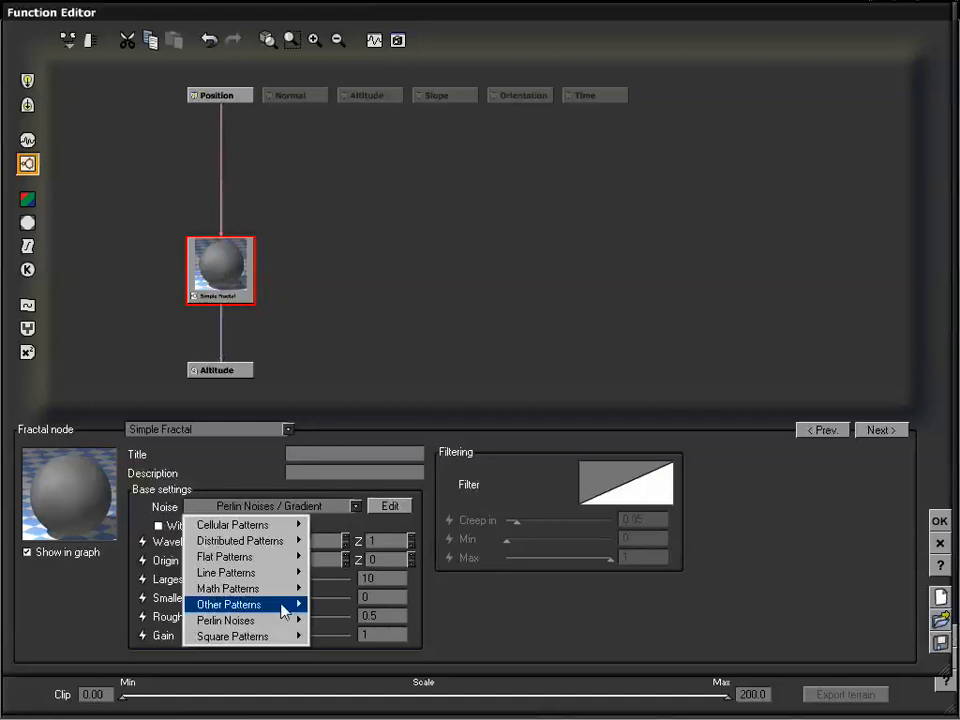
pyautogui.moveTo(290, 621)
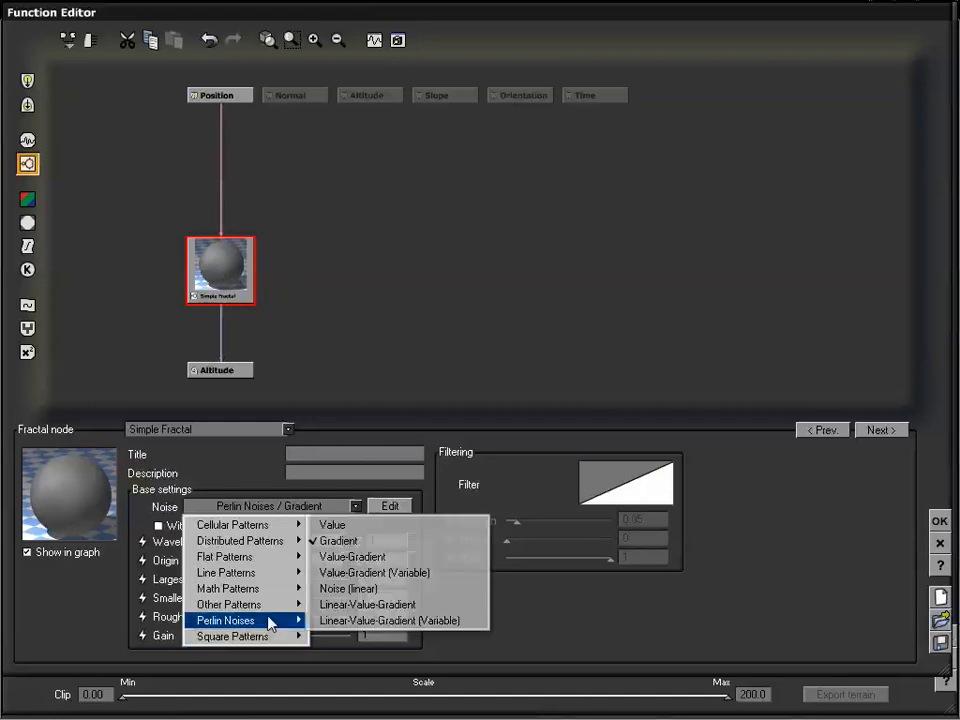
pyautogui.click(350, 557)
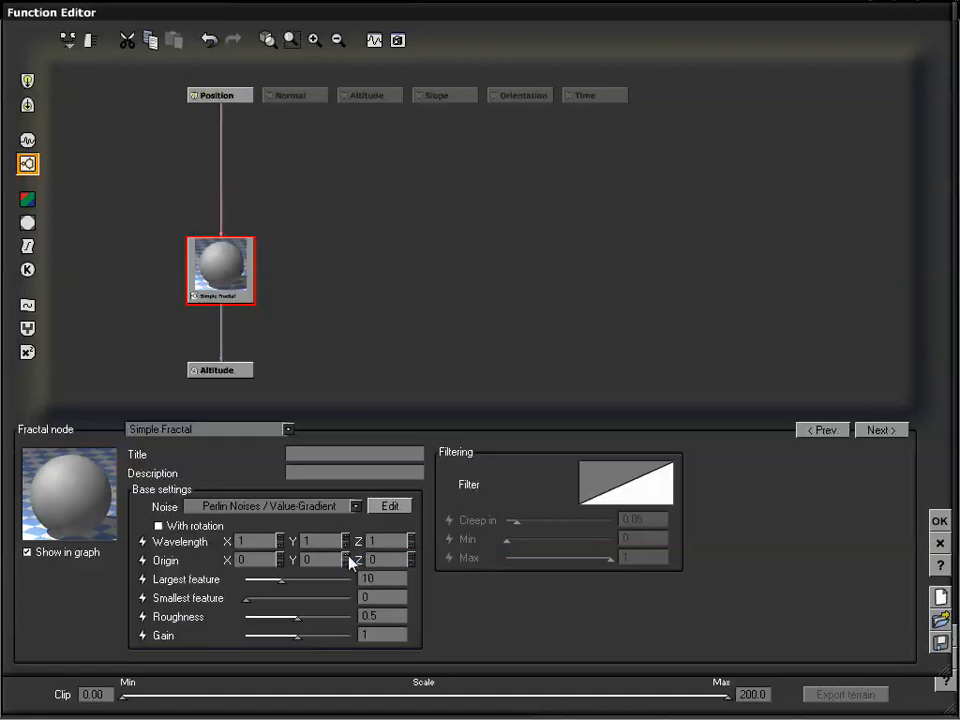
# - Set the fractal node's wavelength to .1 on the X, Y and Z axes
pyautogui.click(254, 542)
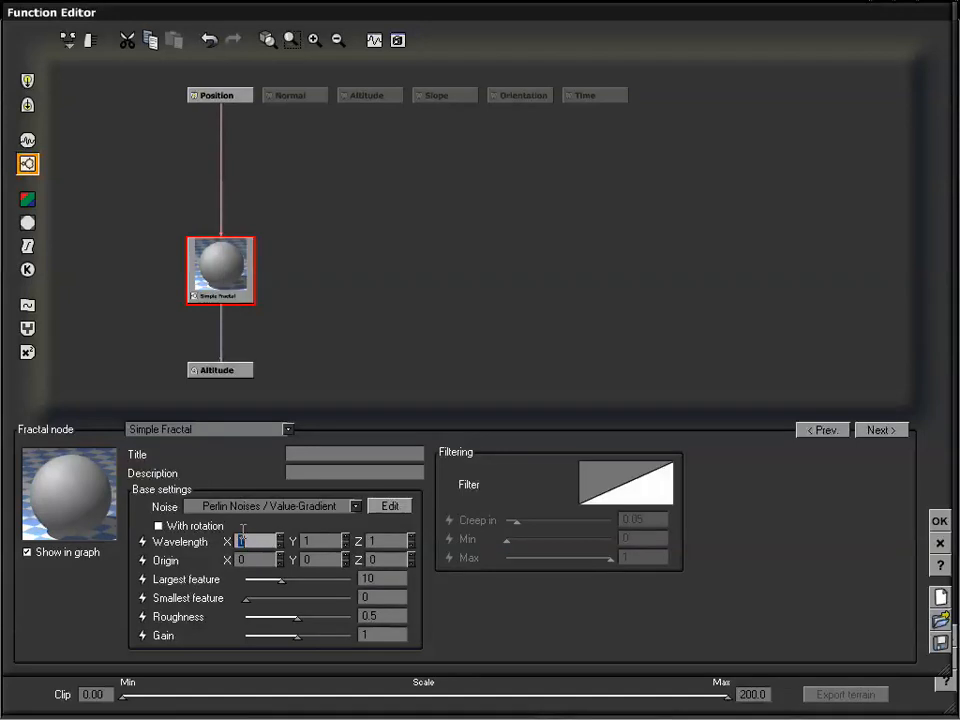
pyautogui.write('.1')
pyautogui.click(318, 541)
pyautogui.write('.1')
pyautogui.click(387, 542)
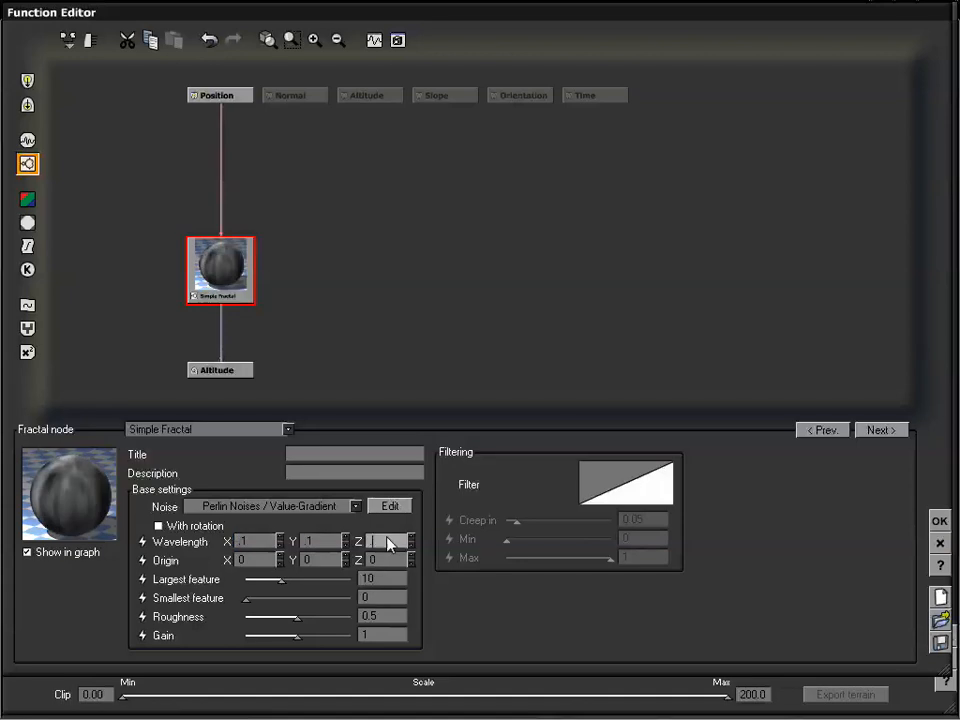
pyautogui.write('.1')
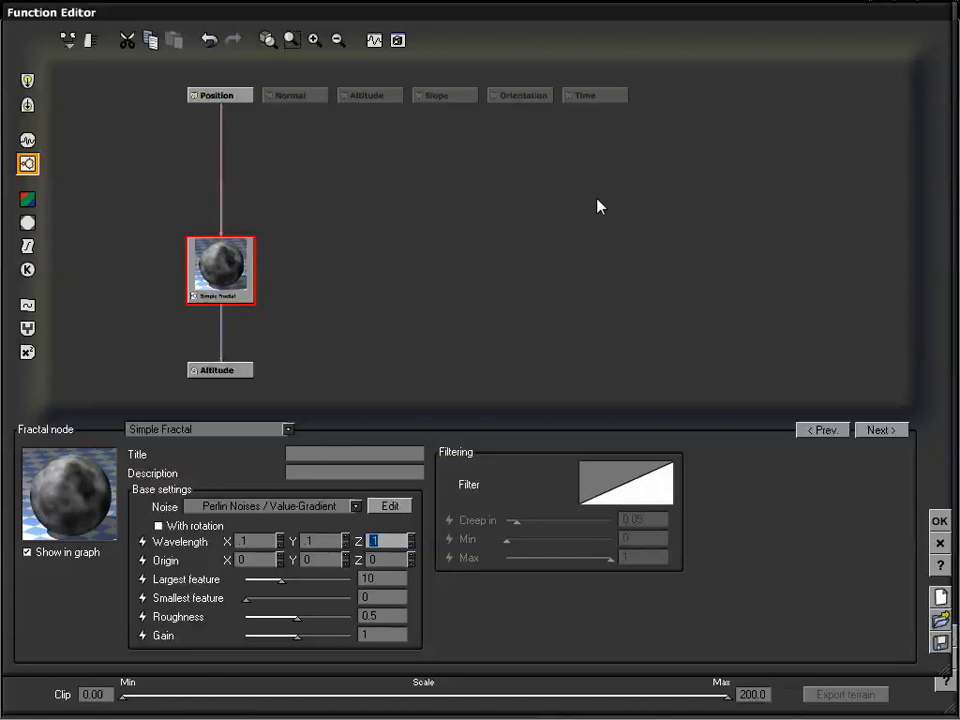
# - Show the Function Output Observer, move it clear of the node graph, and examine the fractal terrain preview from several angles
pyautogui.click(400, 41)
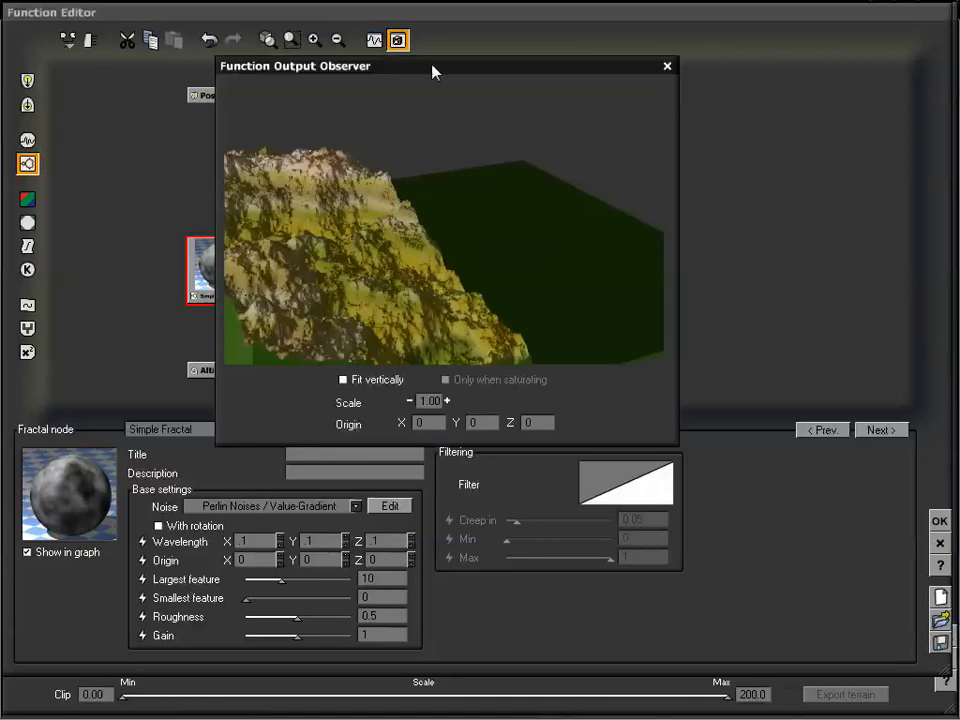
pyautogui.moveTo(499, 203)
pyautogui.mouseDown()
pyautogui.moveTo(496, 230)
pyautogui.moveTo(501, 210)
pyautogui.mouseUp()
pyautogui.moveTo(460, 66); pyautogui.dragTo(555, 81)
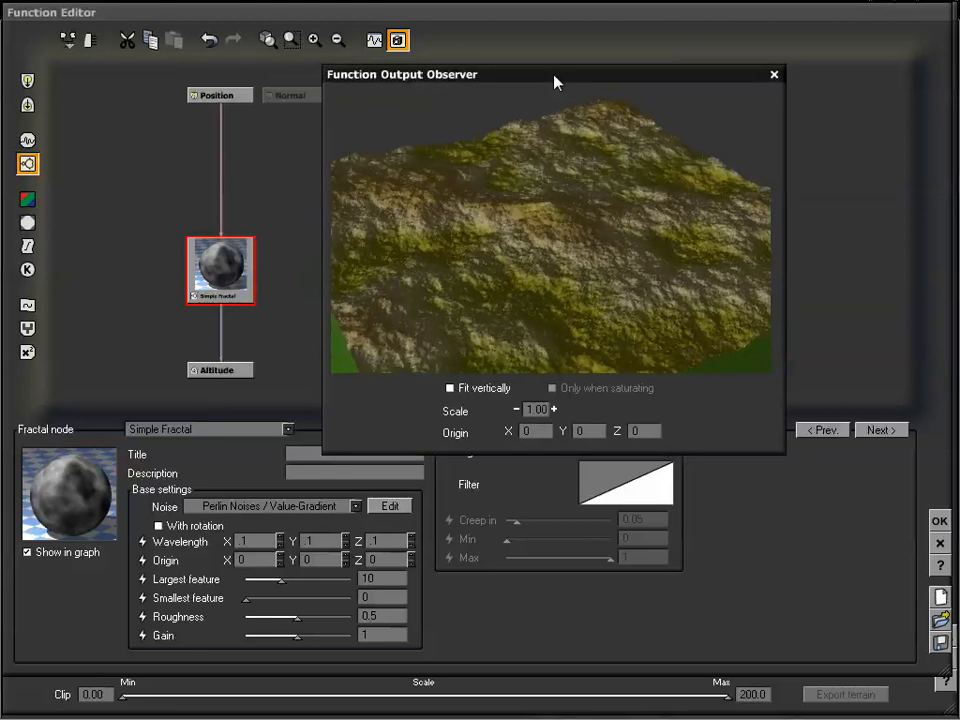
pyautogui.moveTo(570, 206)
pyautogui.mouseDown()
pyautogui.moveTo(568, 240)
pyautogui.moveTo(569, 219)
pyautogui.mouseUp()
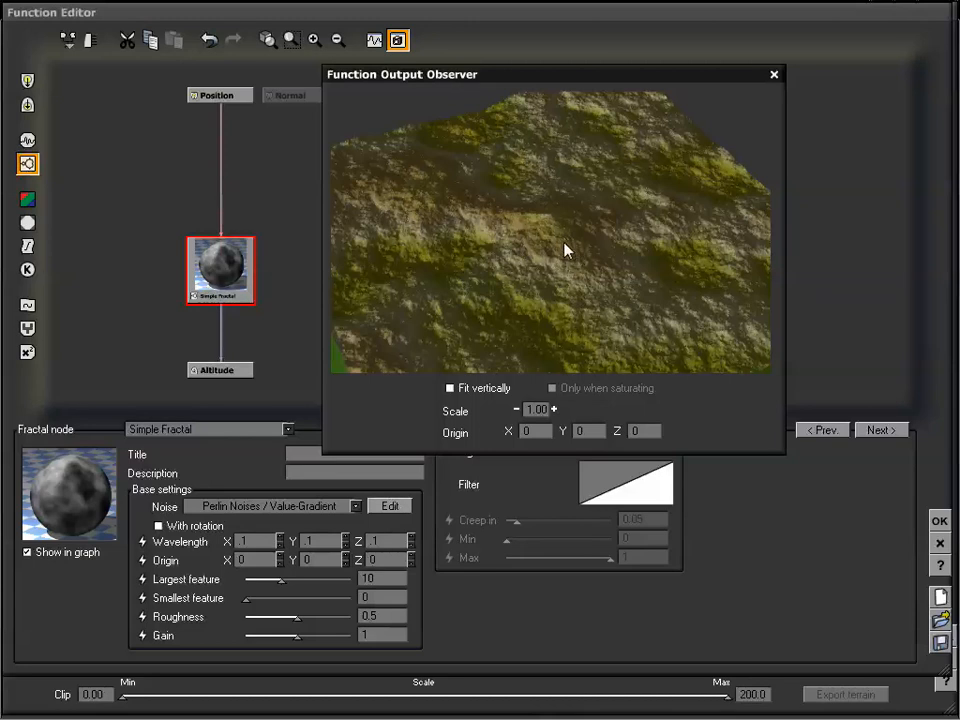
pyautogui.moveTo(566, 251)
pyautogui.mouseDown()
pyautogui.moveTo(559, 229)
pyautogui.moveTo(572, 225)
pyautogui.moveTo(574, 236)
pyautogui.mouseUp()
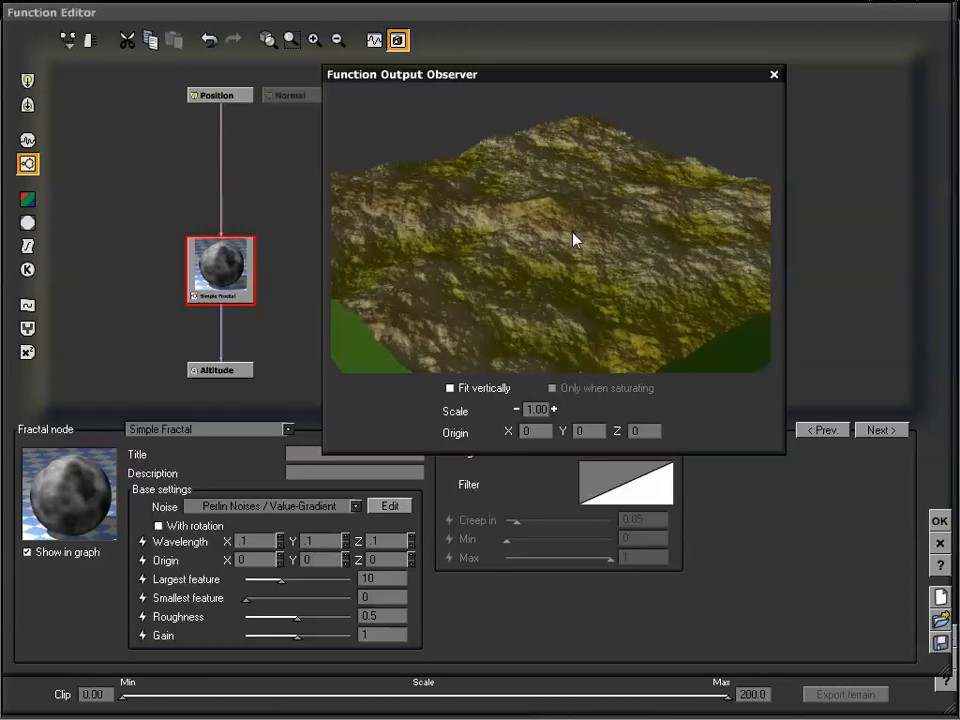
pyautogui.moveTo(574, 234); pyautogui.dragTo(585, 163)
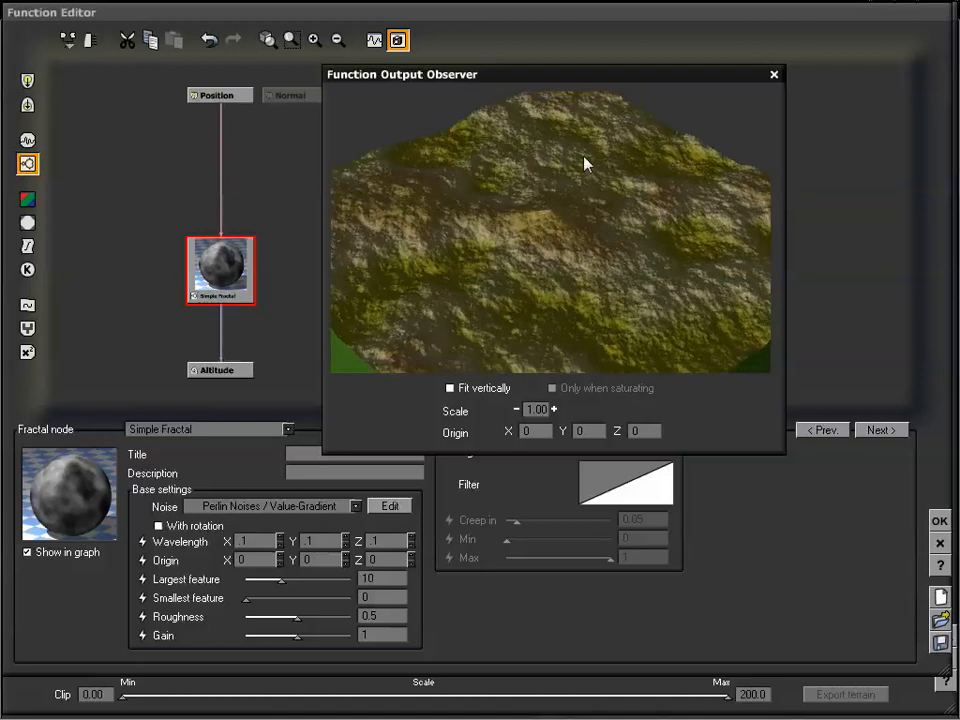
pyautogui.moveTo(578, 80); pyautogui.dragTo(645, 45)
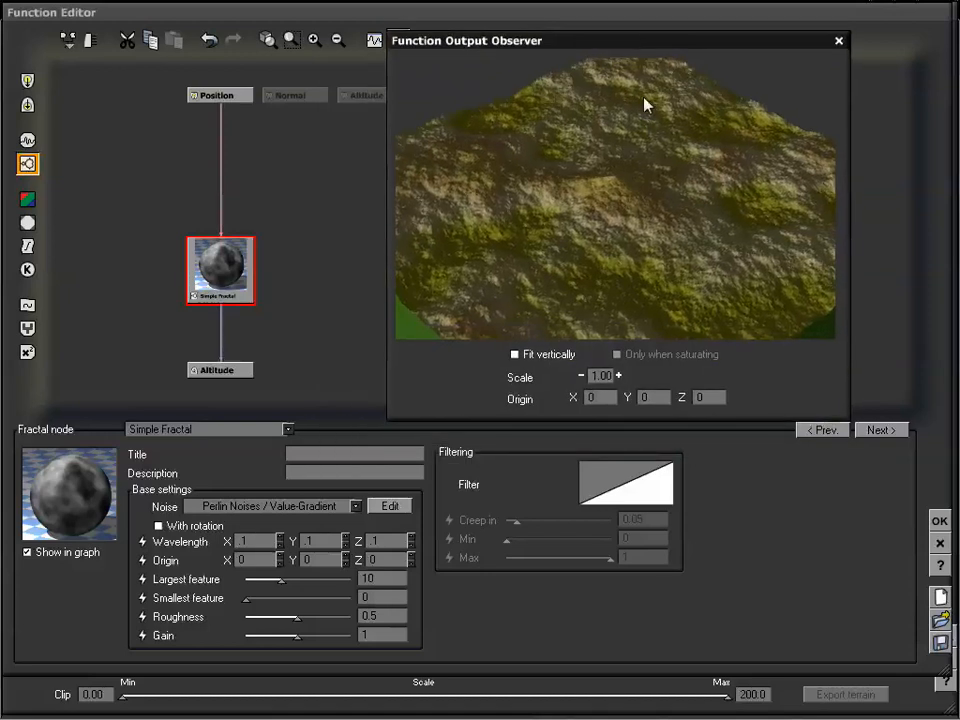
pyautogui.moveTo(649, 168); pyautogui.dragTo(669, 206)
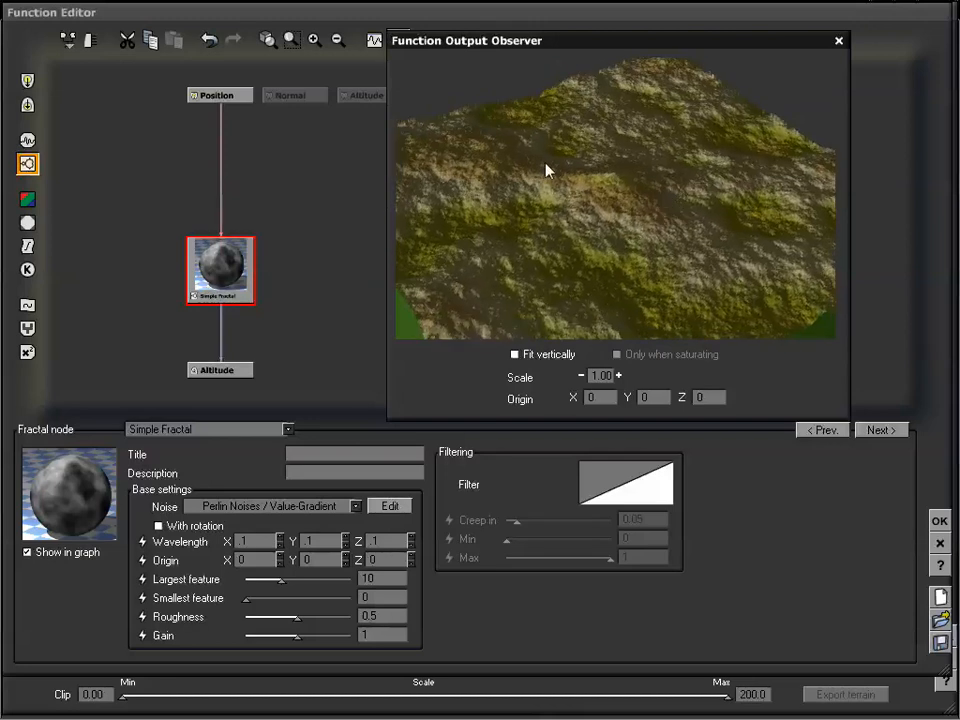
pyautogui.moveTo(551, 169); pyautogui.dragTo(621, 171)
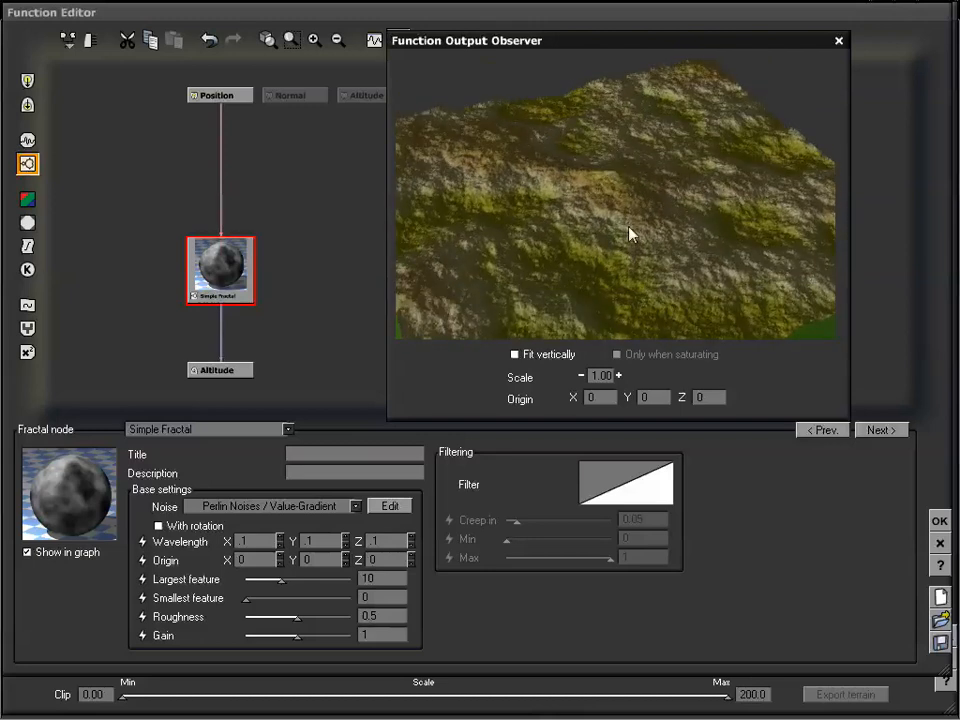
pyautogui.moveTo(628, 238); pyautogui.dragTo(630, 256)
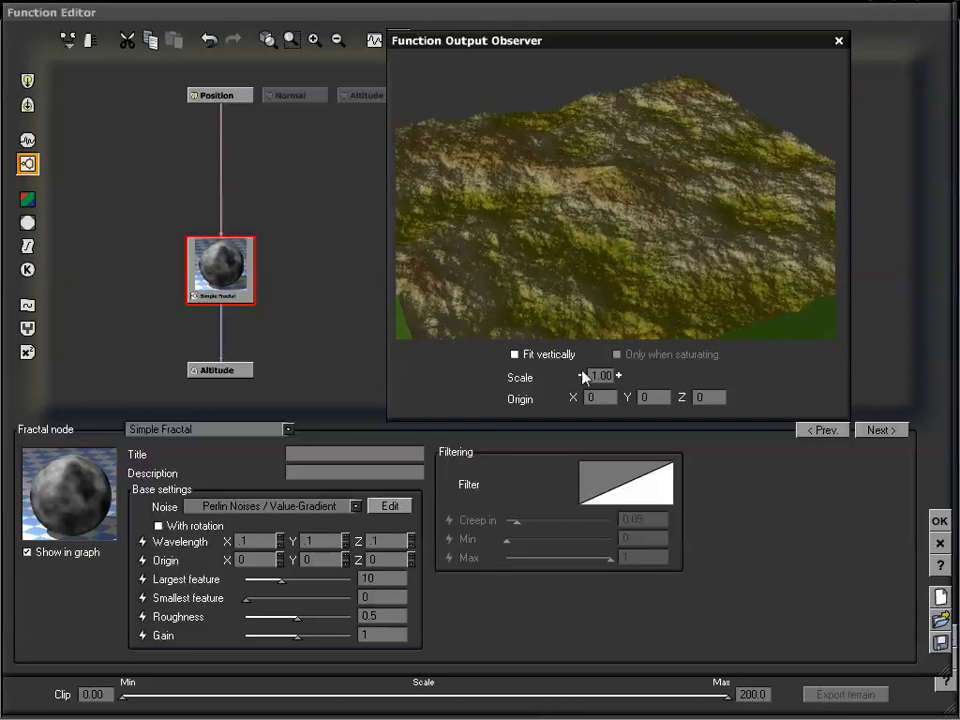
# - Fit the observer's terrain preview vertically and examine its peaks and relief from low and high angles
pyautogui.click(515, 355)
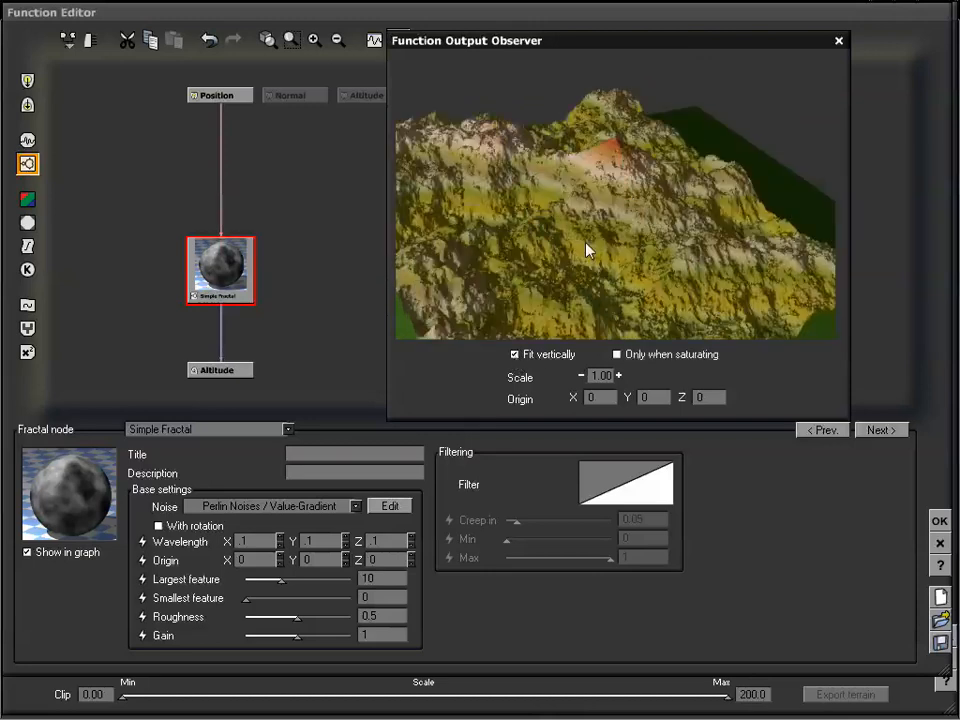
pyautogui.moveTo(617, 180); pyautogui.dragTo(649, 211)
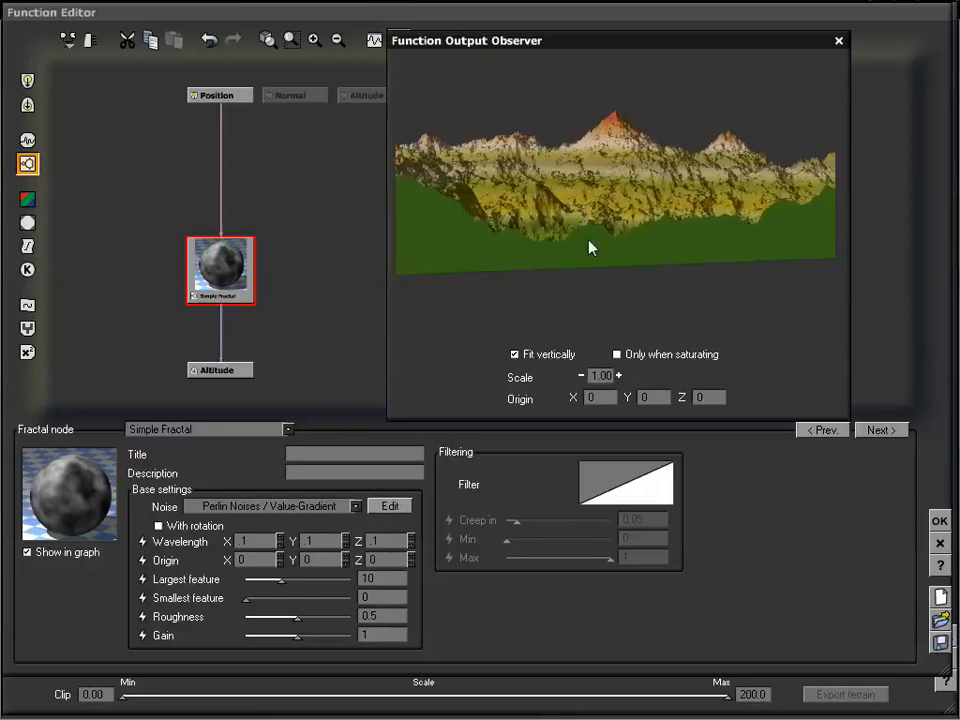
pyautogui.moveTo(573, 245); pyautogui.dragTo(661, 309)
pyautogui.moveTo(609, 212); pyautogui.dragTo(651, 253)
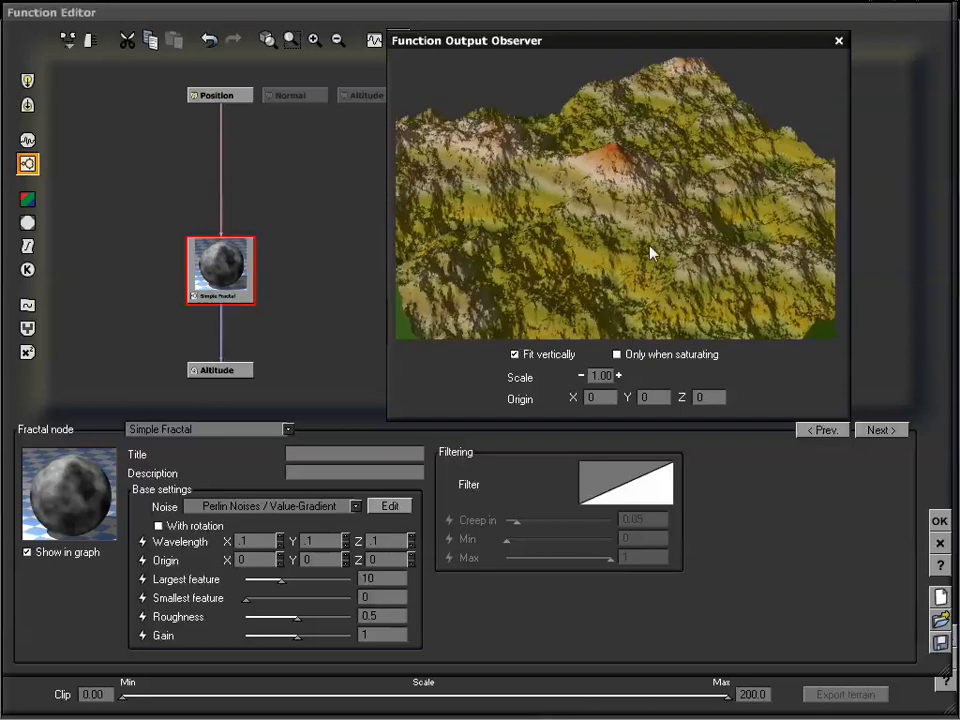
pyautogui.moveTo(572, 287); pyautogui.dragTo(643, 225)
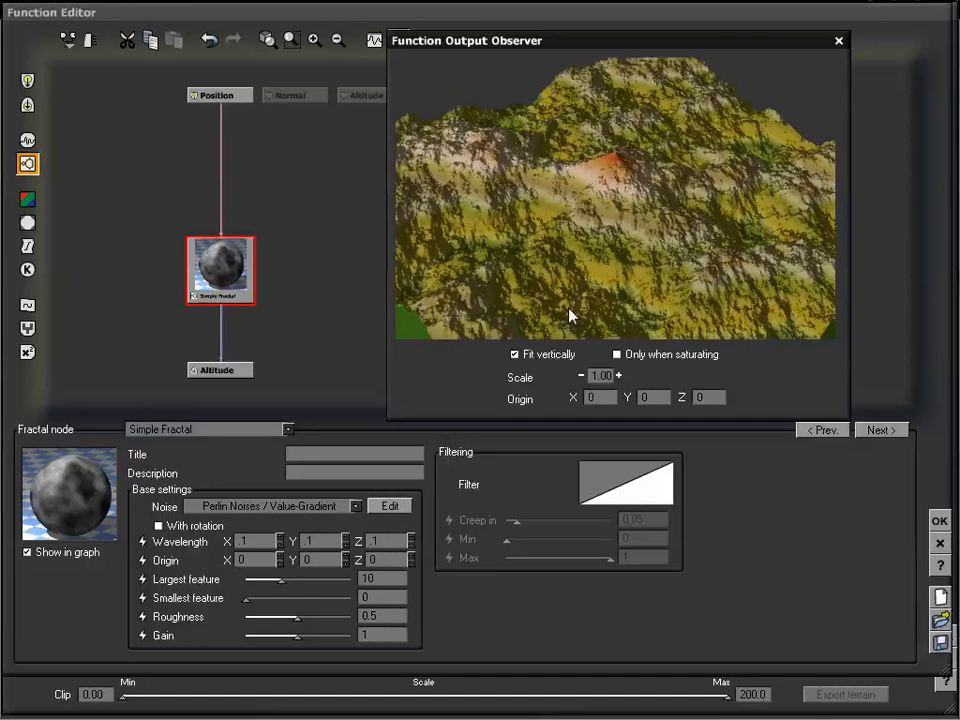
pyautogui.moveTo(570, 249); pyautogui.dragTo(705, 236)
pyautogui.moveTo(638, 197); pyautogui.dragTo(610, 178)
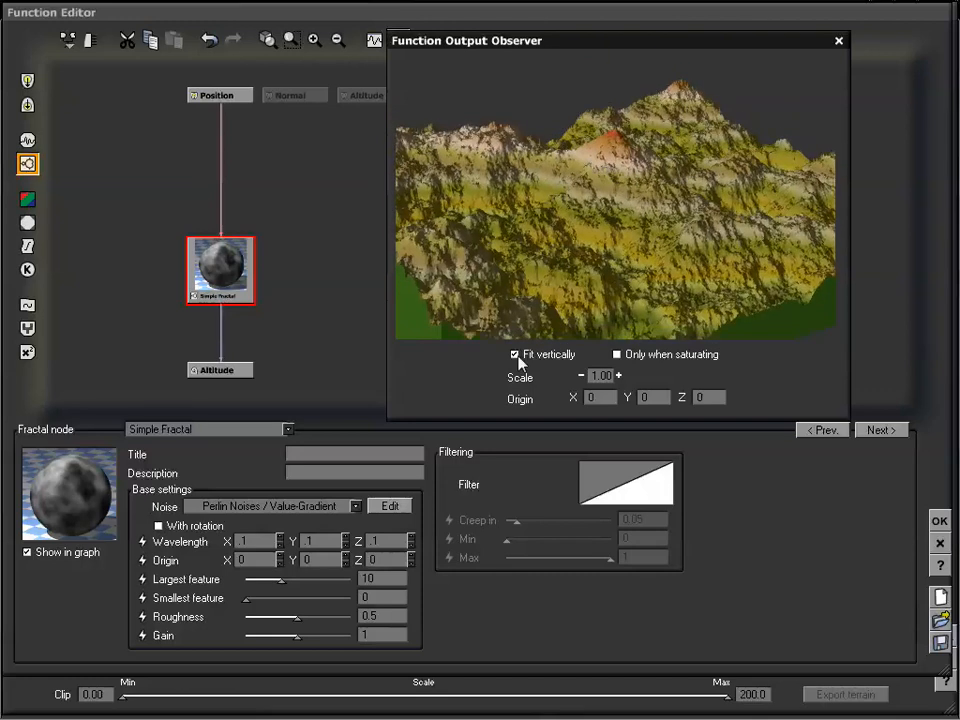
pyautogui.moveTo(609, 246); pyautogui.dragTo(609, 240)
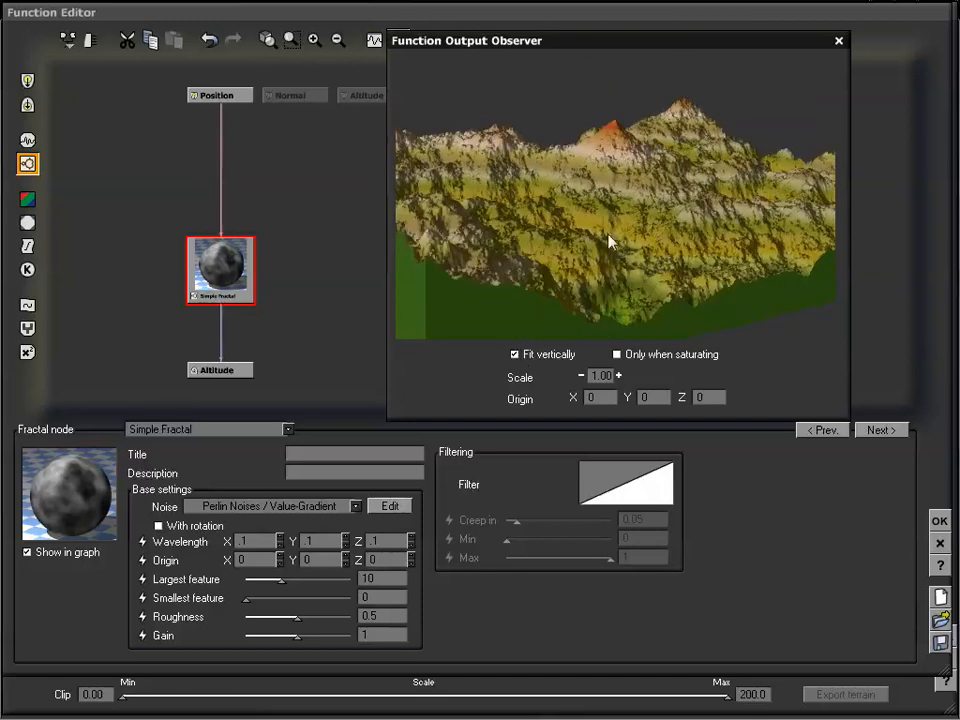
pyautogui.moveTo(590, 112); pyautogui.dragTo(576, 305)
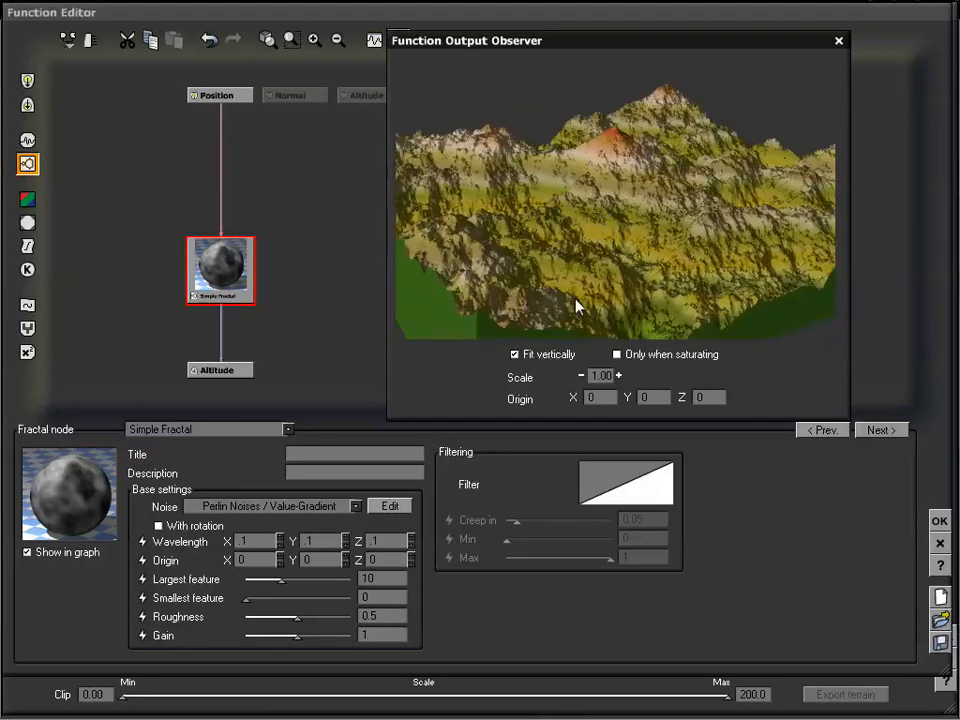
pyautogui.moveTo(598, 200); pyautogui.dragTo(604, 226)
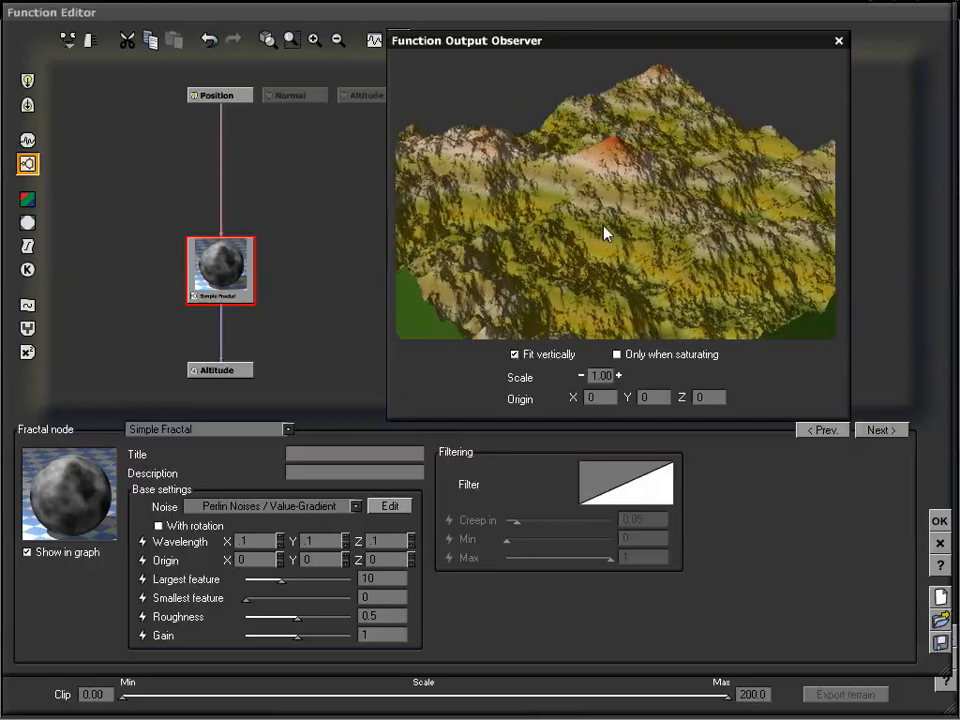
# - Turn off vertical fitting in the observer and examine the terrain preview's actual relief from several angles
pyautogui.click(515, 355)
pyautogui.moveTo(670, 193); pyautogui.dragTo(655, 222)
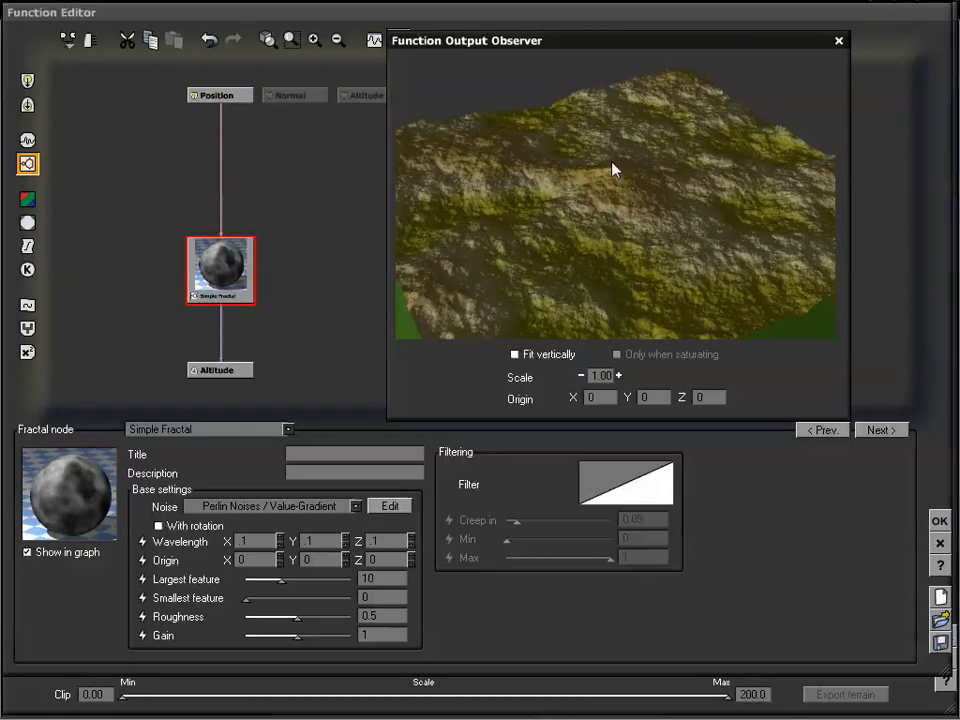
pyautogui.moveTo(617, 167)
pyautogui.mouseDown()
pyautogui.moveTo(615, 156)
pyautogui.moveTo(614, 168)
pyautogui.mouseUp()
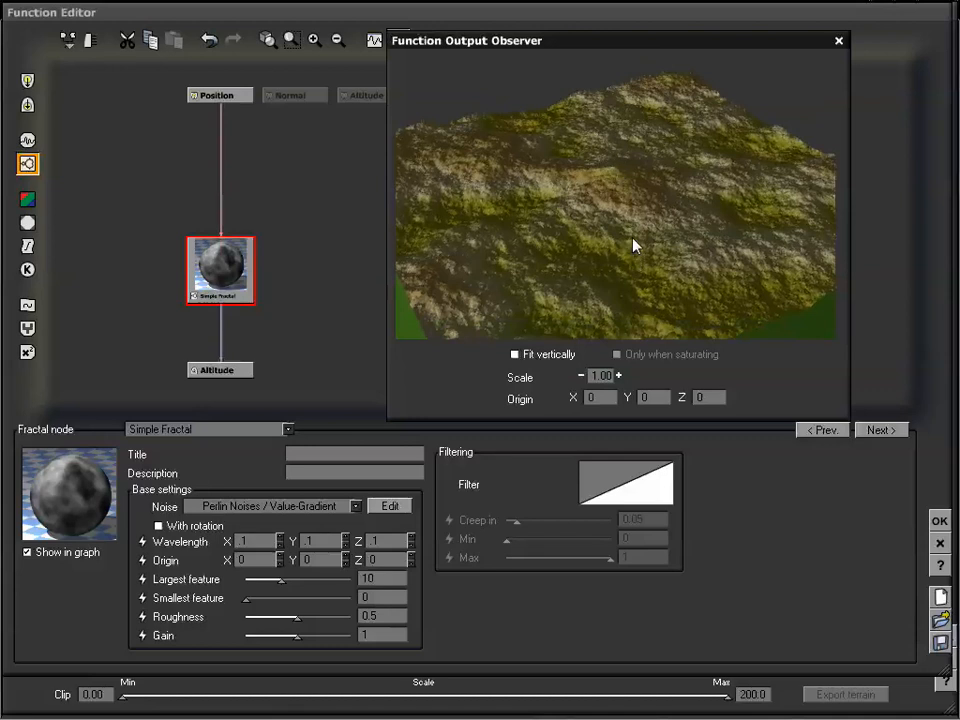
pyautogui.moveTo(634, 242); pyautogui.dragTo(609, 221)
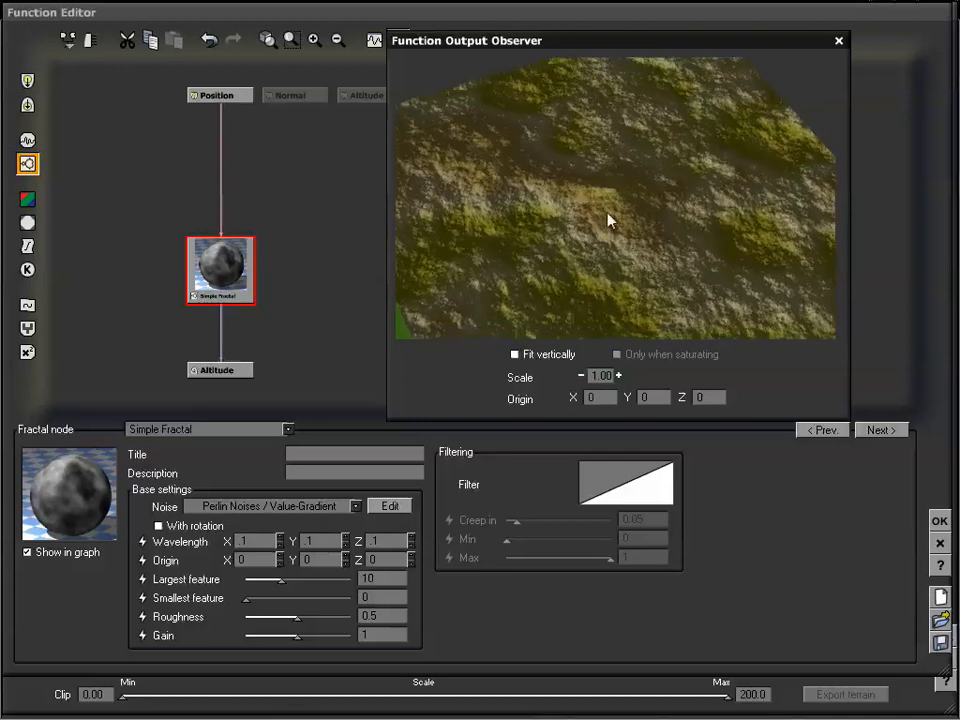
pyautogui.moveTo(619, 338); pyautogui.dragTo(503, 283)
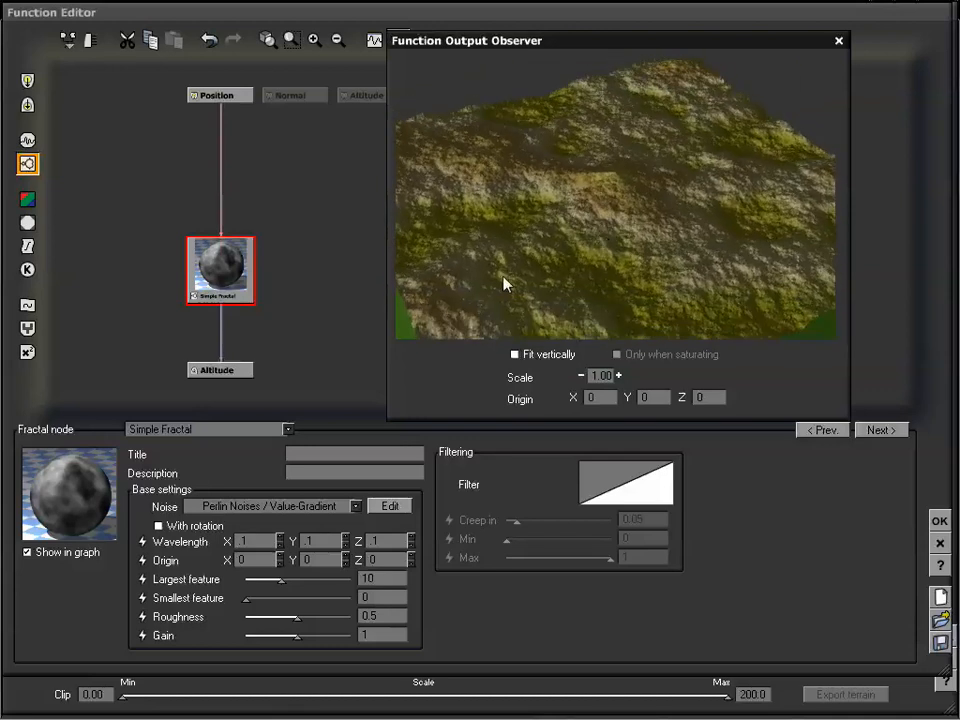
# - Reduce the observer's preview scale to 0.50 and examine the terrain surface from different angles
pyautogui.click(581, 375)
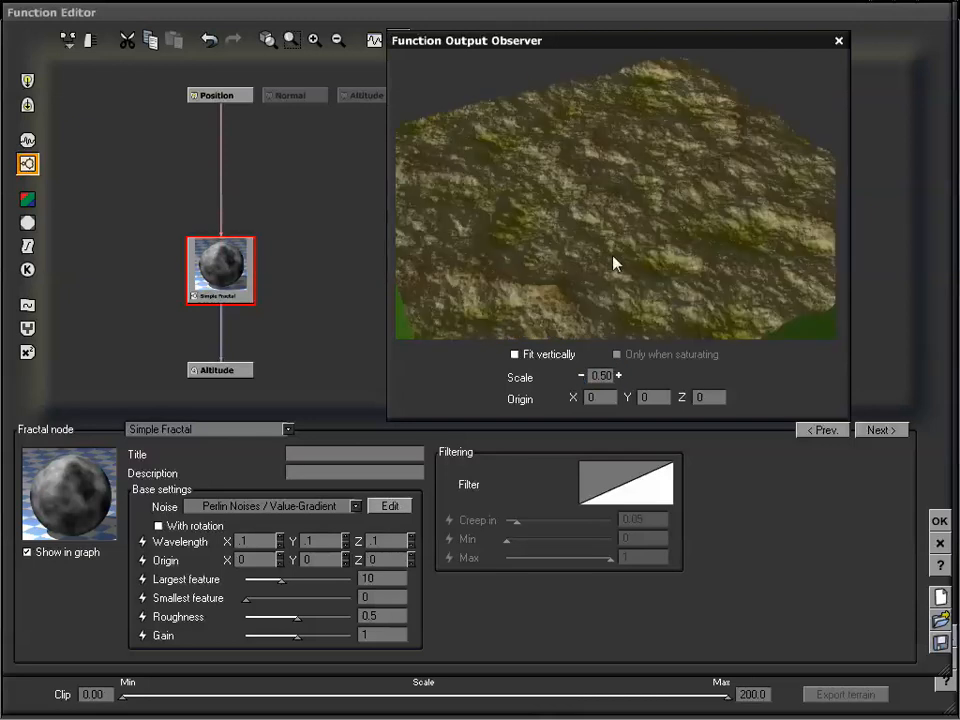
pyautogui.moveTo(616, 237)
pyautogui.mouseDown()
pyautogui.moveTo(615, 229)
pyautogui.moveTo(615, 261)
pyautogui.moveTo(620, 228)
pyautogui.mouseUp()
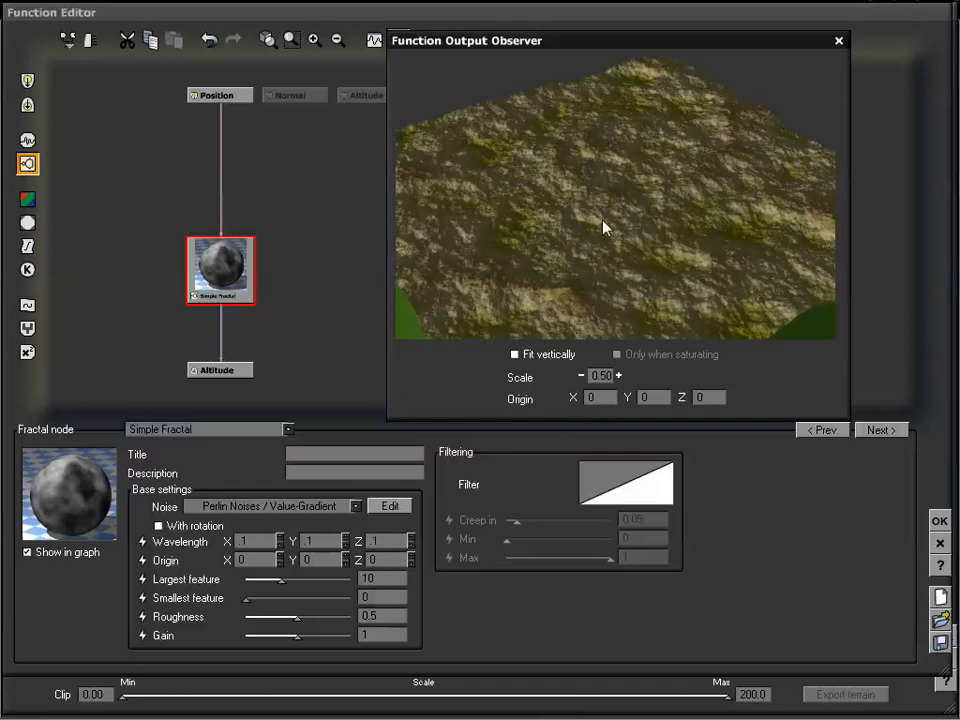
pyautogui.moveTo(593, 226); pyautogui.dragTo(660, 189)
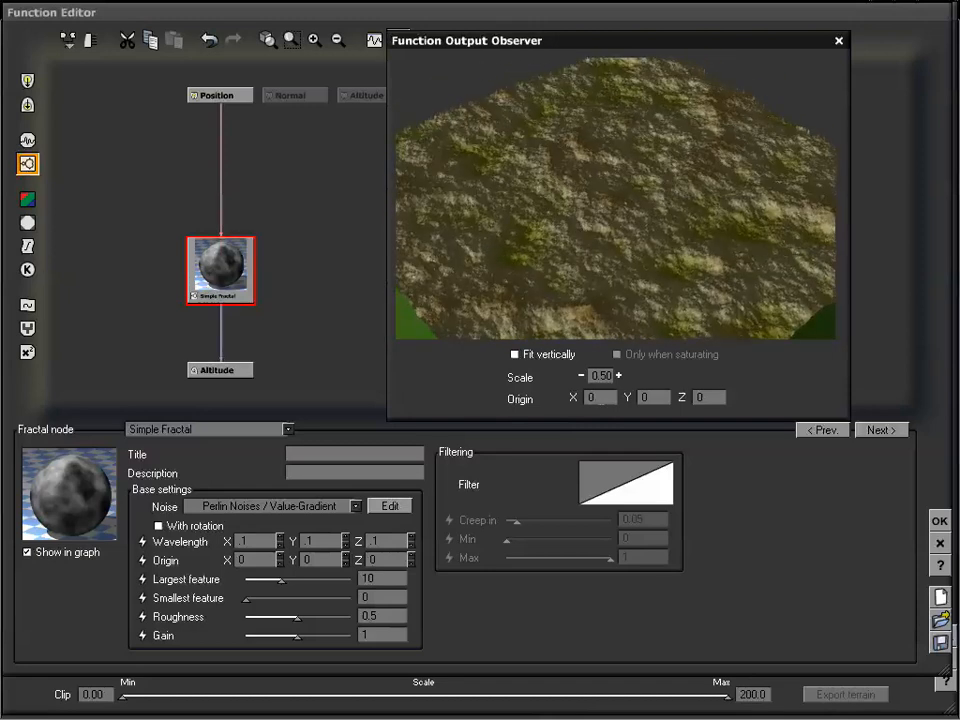
# - Shift the observer preview's X origin to 20
pyautogui.click(585, 397)
pyautogui.write('20')
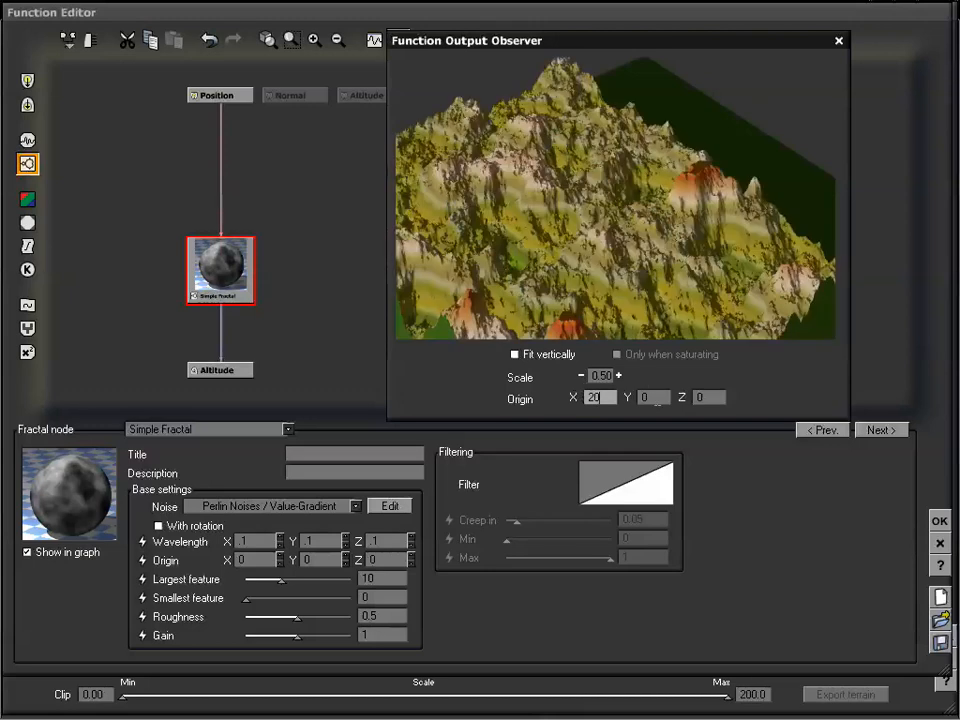
pyautogui.press('Return')
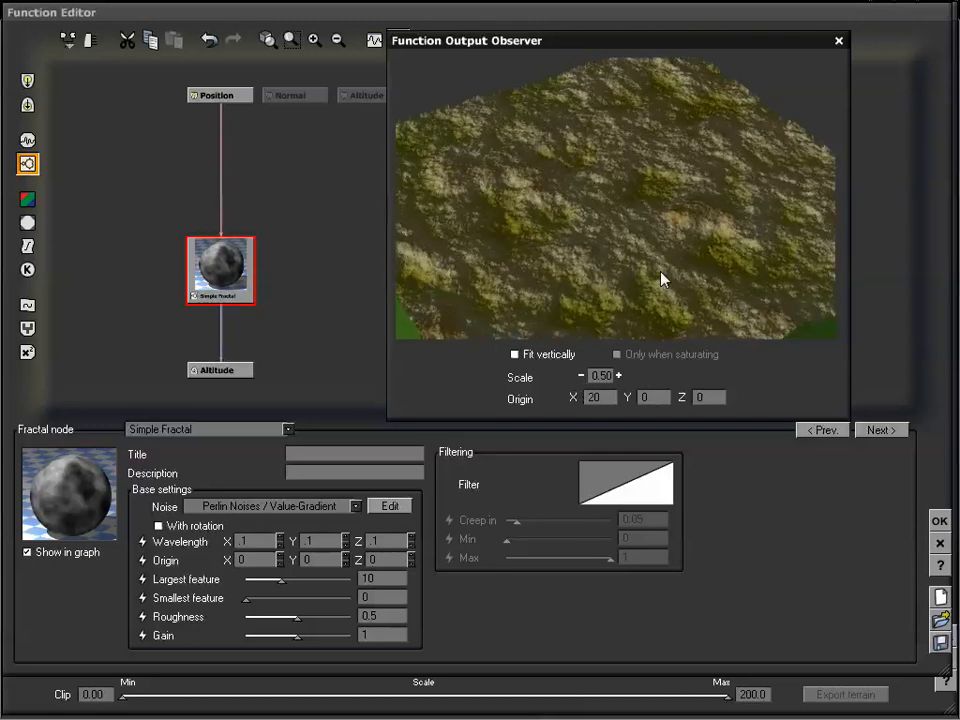
# - Return the observer preview's X origin to 0
pyautogui.click(595, 397)
pyautogui.click(604, 397)
pyautogui.moveTo(601, 397)
pyautogui.mouseDown()
pyautogui.moveTo(587, 398)
pyautogui.moveTo(603, 399)
pyautogui.mouseUp()
pyautogui.press('Return')
pyautogui.click(607, 398)
pyautogui.moveTo(603, 398); pyautogui.dragTo(568, 397)
pyautogui.write('0')
pyautogui.press('Return')
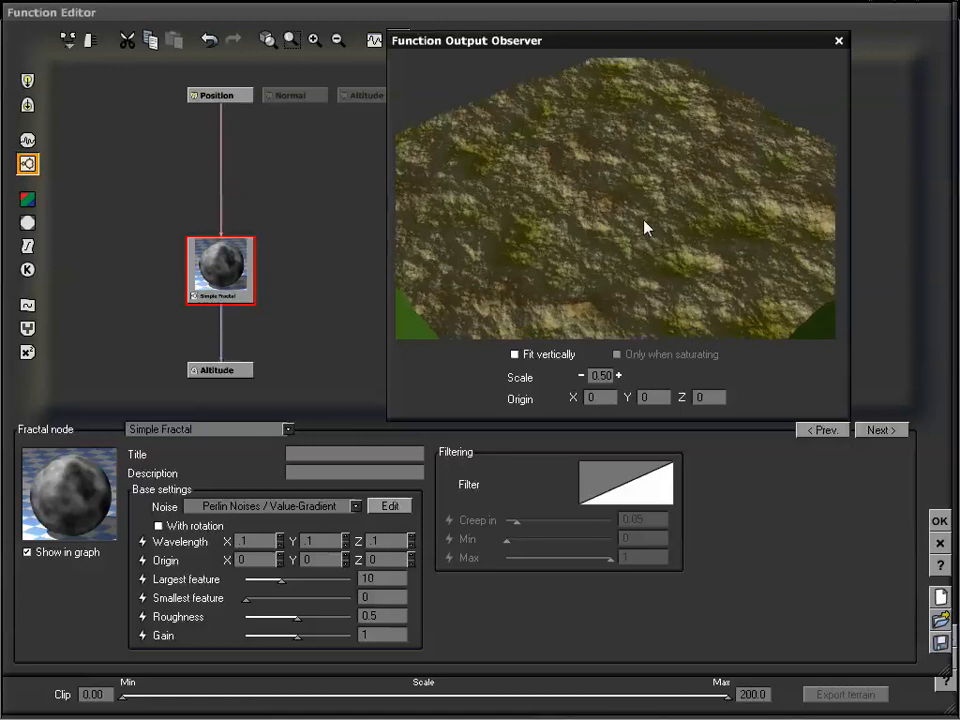
# - Restore the observer's preview scale to 1.00 and examine the terrain preview from different angles
pyautogui.click(619, 375)
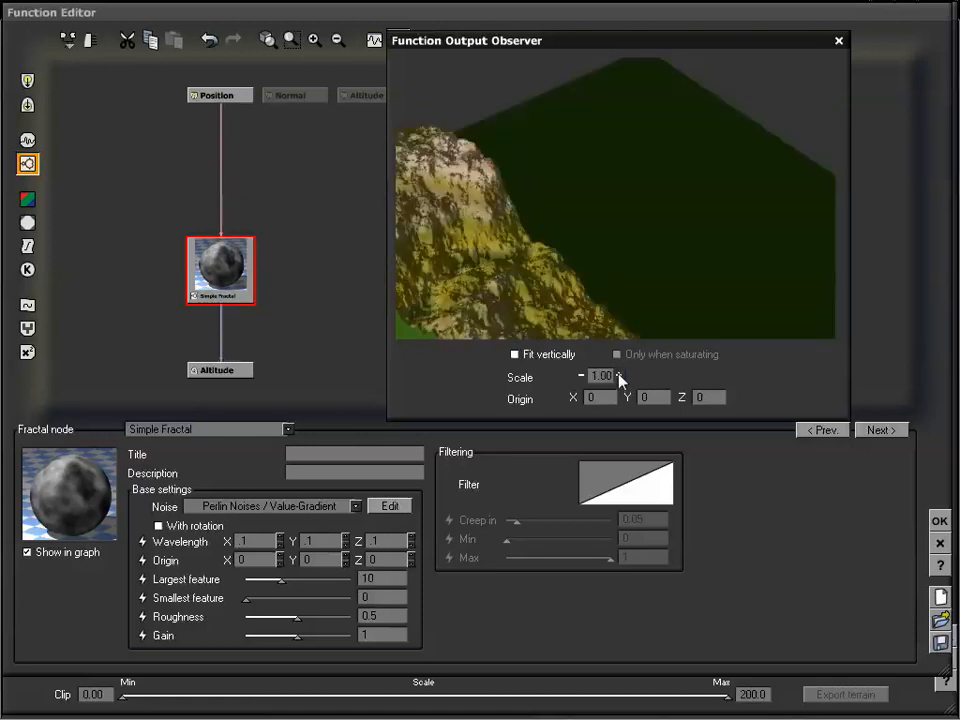
pyautogui.moveTo(643, 224); pyautogui.dragTo(610, 180)
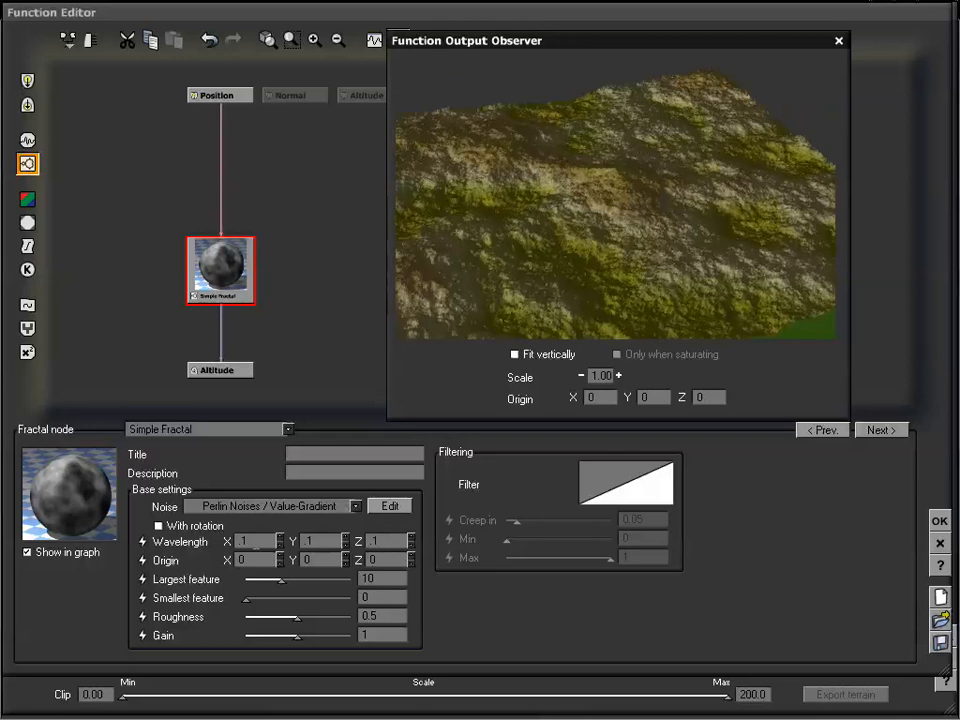
pyautogui.moveTo(566, 201); pyautogui.dragTo(658, 300)
pyautogui.moveTo(659, 224); pyautogui.dragTo(655, 220)
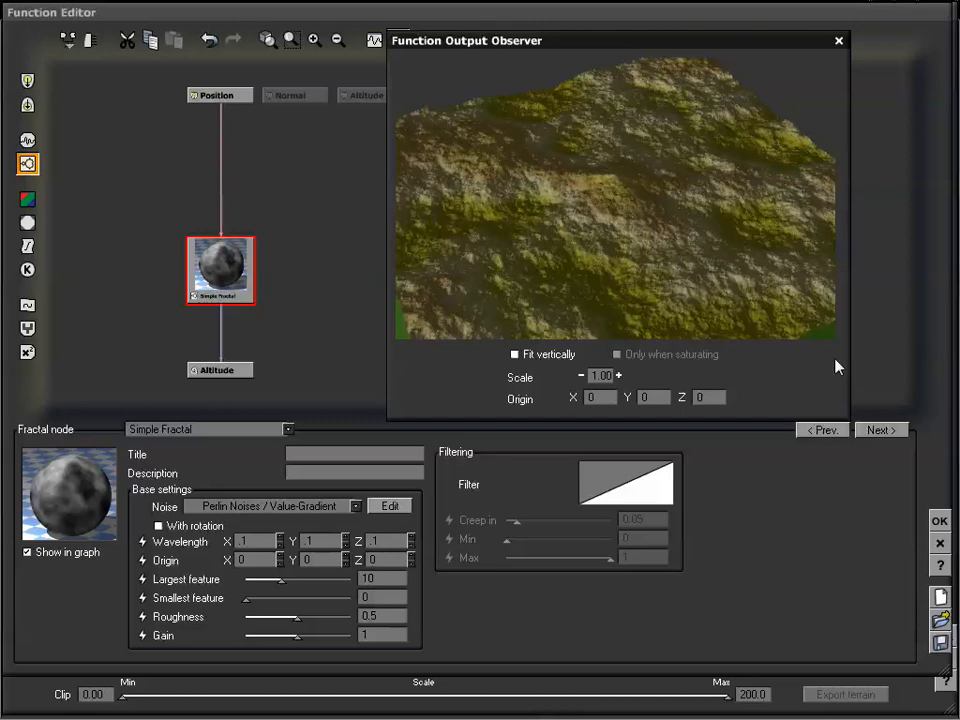
# - Close the Function Output Observer and apply the fractal altitude function to the terrain
pyautogui.click(838, 41)
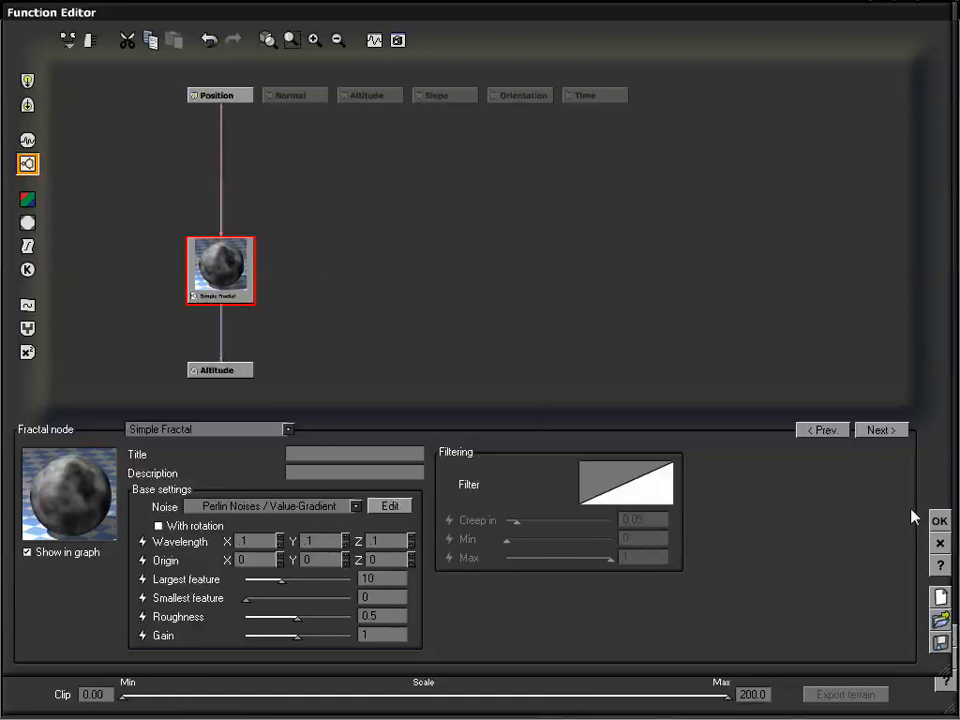
pyautogui.click(939, 520)
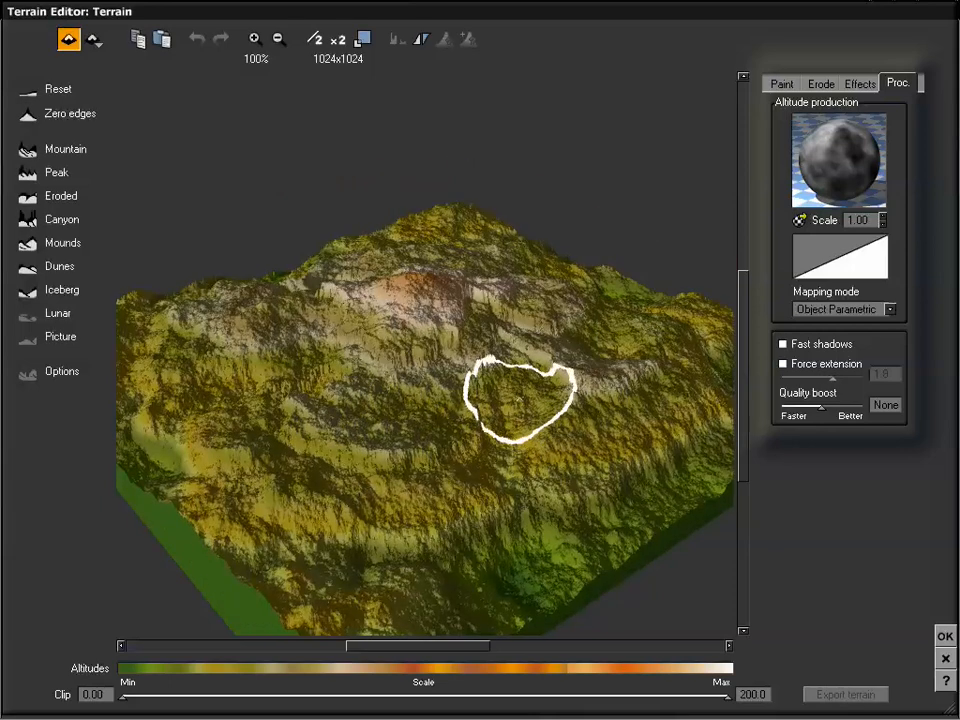
# - Examine the procedural terrain's fractal detail over the canyon shape from low, high and side angles
pyautogui.moveTo(519, 399)
pyautogui.mouseDown(button='right')
pyautogui.moveTo(525, 394)
pyautogui.moveTo(523, 425)
pyautogui.mouseUp(button='right')
pyautogui.moveTo(489, 349); pyautogui.dragTo(489, 375, button='right')
pyautogui.moveTo(493, 446); pyautogui.dragTo(523, 398, button='right')
pyautogui.moveTo(600, 367); pyautogui.dragTo(517, 395, button='right')
pyautogui.moveTo(405, 455)
pyautogui.mouseDown(button='right')
pyautogui.moveTo(407, 471)
pyautogui.moveTo(433, 480)
pyautogui.moveTo(467, 452)
pyautogui.mouseUp(button='right')
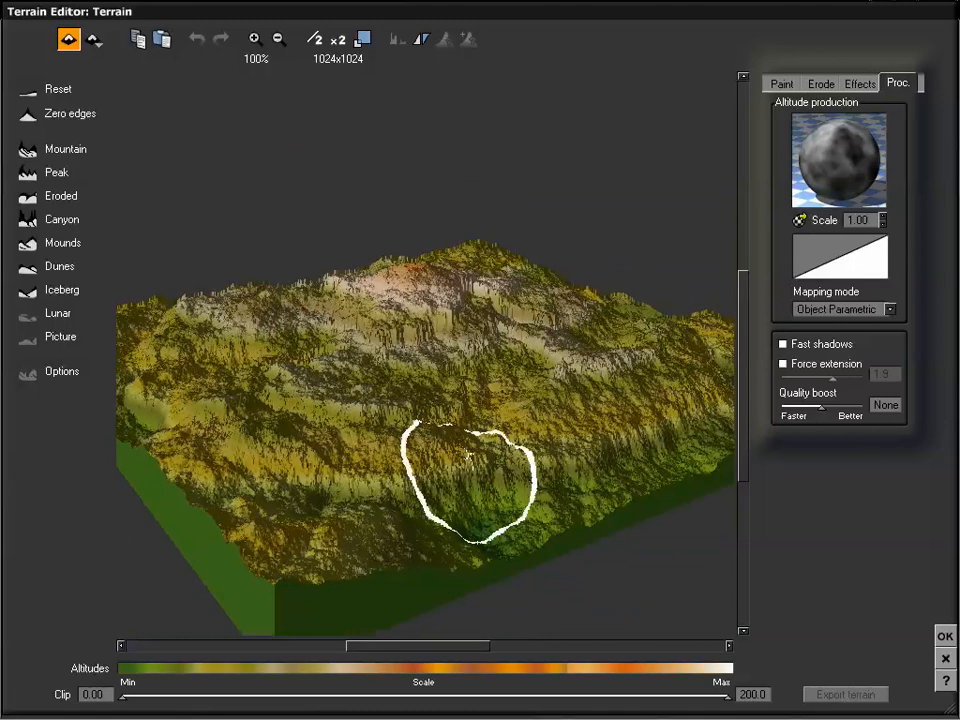
pyautogui.moveTo(584, 316); pyautogui.dragTo(583, 331, button='right')
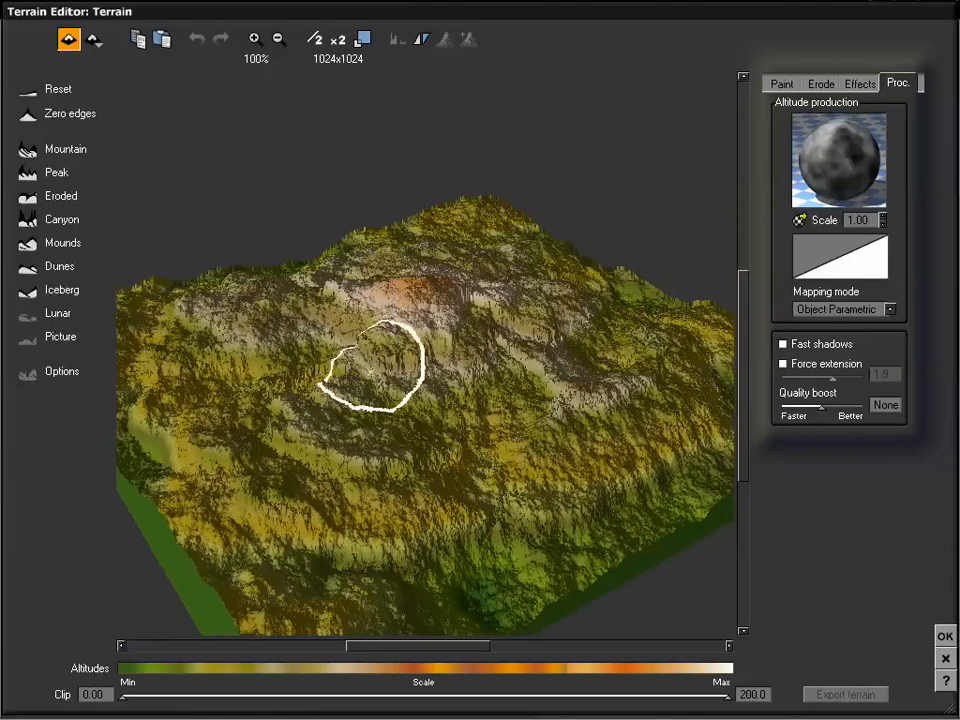
pyautogui.moveTo(373, 364)
pyautogui.mouseDown(button='right')
pyautogui.moveTo(423, 396)
pyautogui.moveTo(426, 384)
pyautogui.mouseUp(button='right')
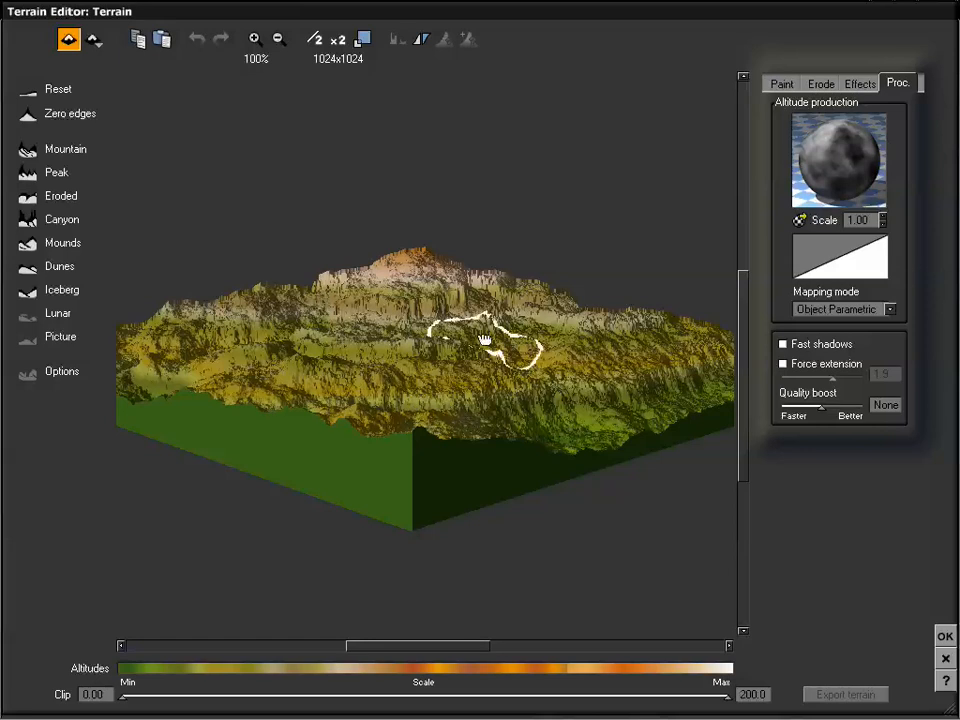
pyautogui.moveTo(484, 340)
pyautogui.mouseDown(button='right')
pyautogui.moveTo(452, 361)
pyautogui.moveTo(435, 358)
pyautogui.moveTo(472, 364)
pyautogui.moveTo(454, 383)
pyautogui.mouseUp(button='right')
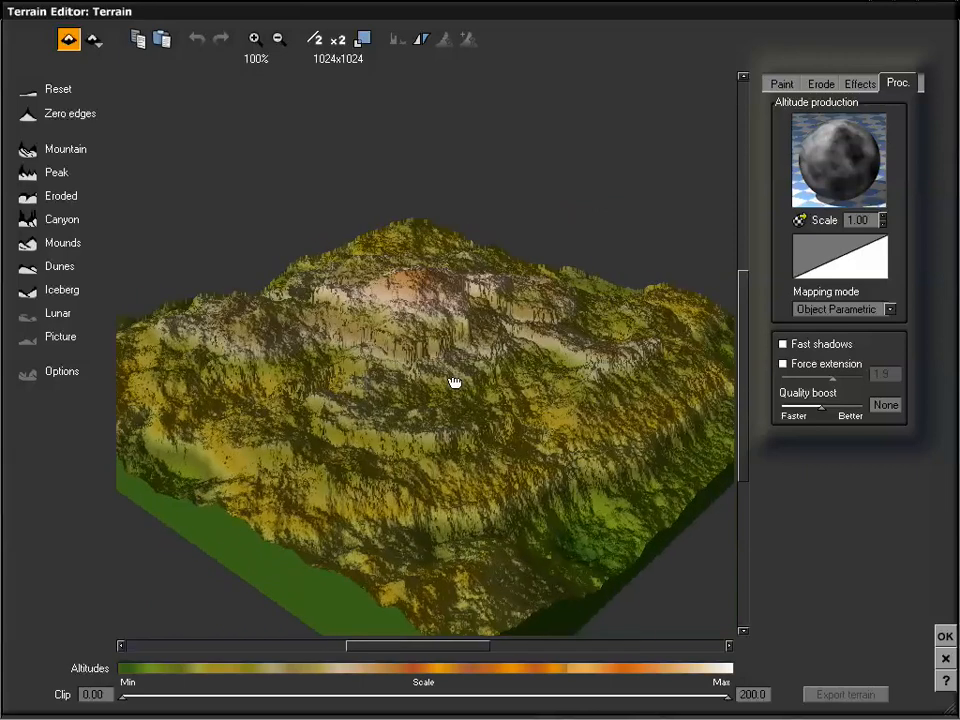
pyautogui.moveTo(533, 323)
pyautogui.mouseDown(button='right')
pyautogui.moveTo(491, 339)
pyautogui.moveTo(526, 326)
pyautogui.mouseUp(button='right')
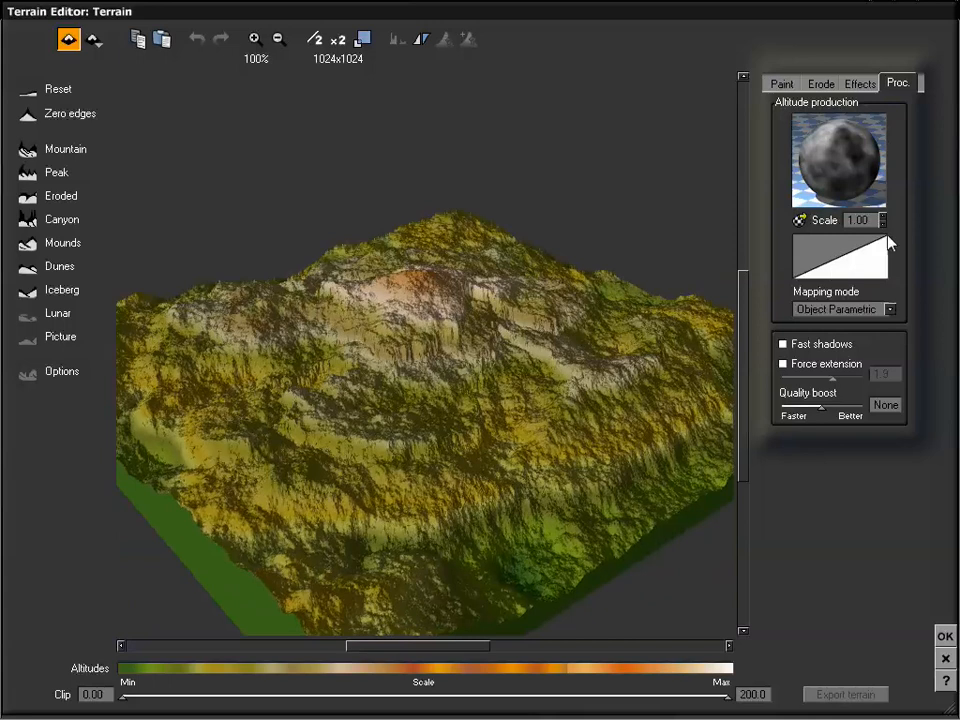
# - Set the altitude production scale to 0.20 and examine the terrain from a lower angle
pyautogui.click(857, 220)
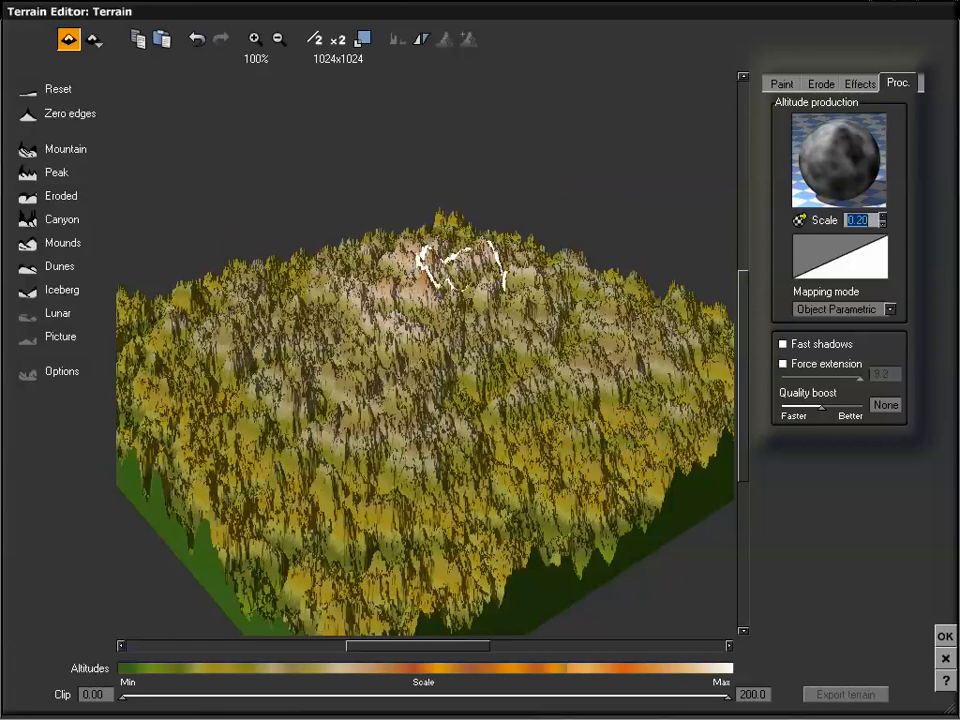
pyautogui.moveTo(461, 250)
pyautogui.mouseDown()
pyautogui.moveTo(461, 318)
pyautogui.moveTo(452, 274)
pyautogui.moveTo(377, 257)
pyautogui.moveTo(443, 275)
pyautogui.moveTo(454, 268)
pyautogui.moveTo(454, 332)
pyautogui.moveTo(453, 314)
pyautogui.moveTo(471, 326)
pyautogui.moveTo(472, 316)
pyautogui.mouseUp()
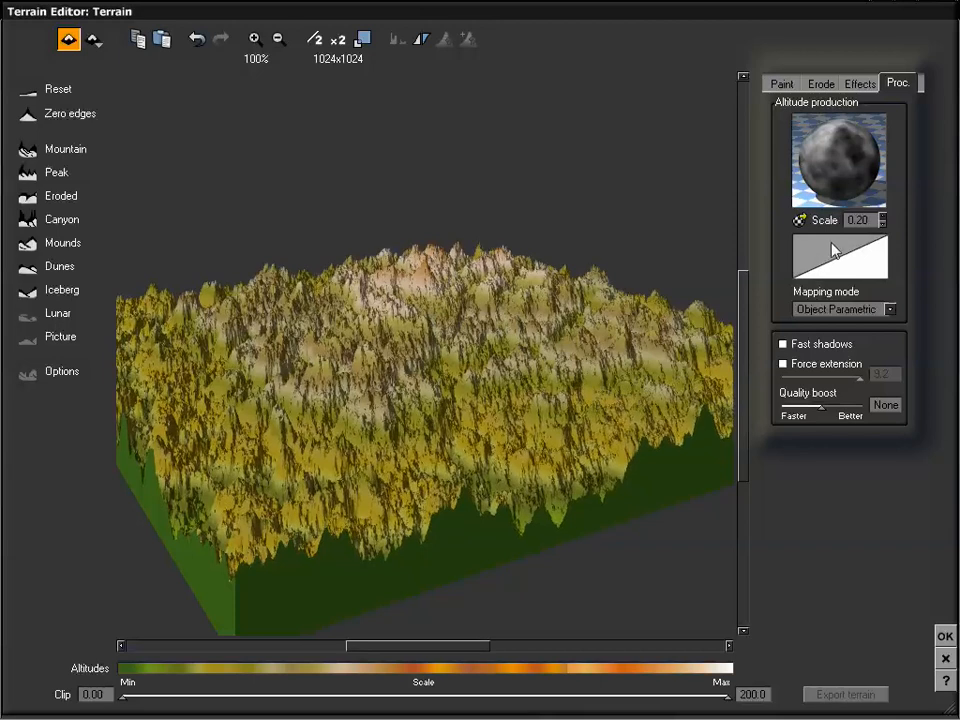
# - Edit the terrain altitude filter, lowering its end keypoint to a Y of about 0.42, and apply it
pyautogui.rightClick(838, 258)
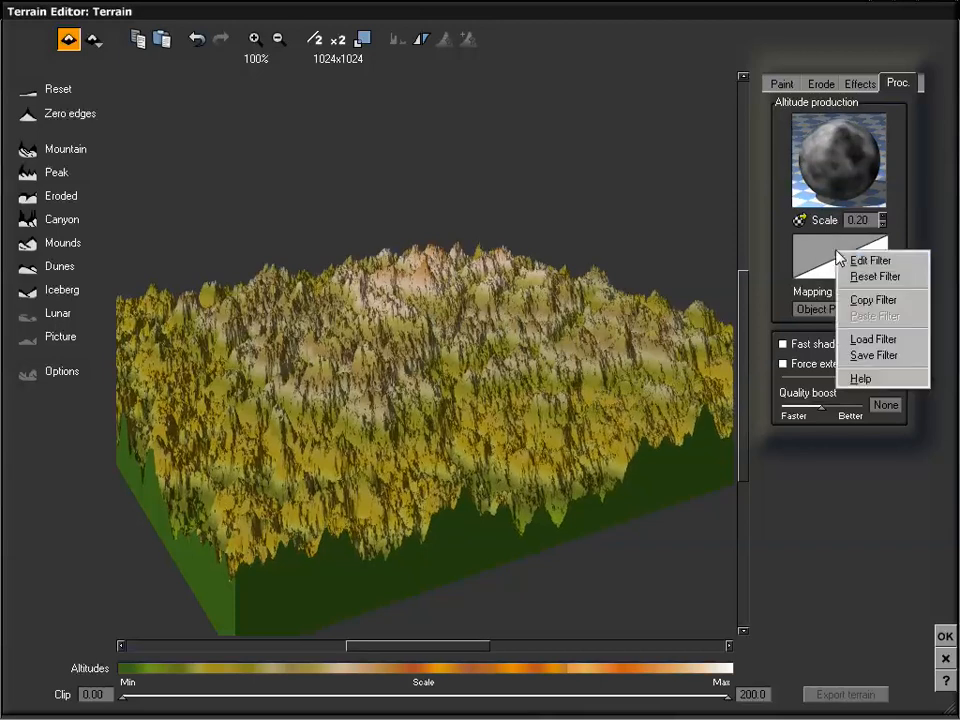
pyautogui.click(872, 262)
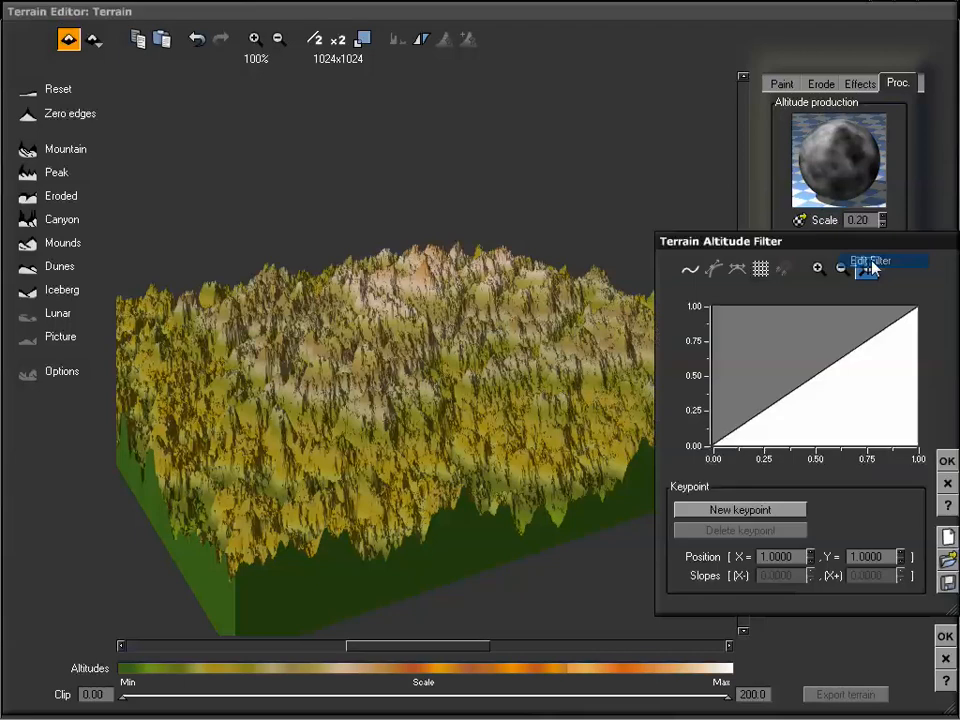
pyautogui.moveTo(870, 250); pyautogui.dragTo(816, 213)
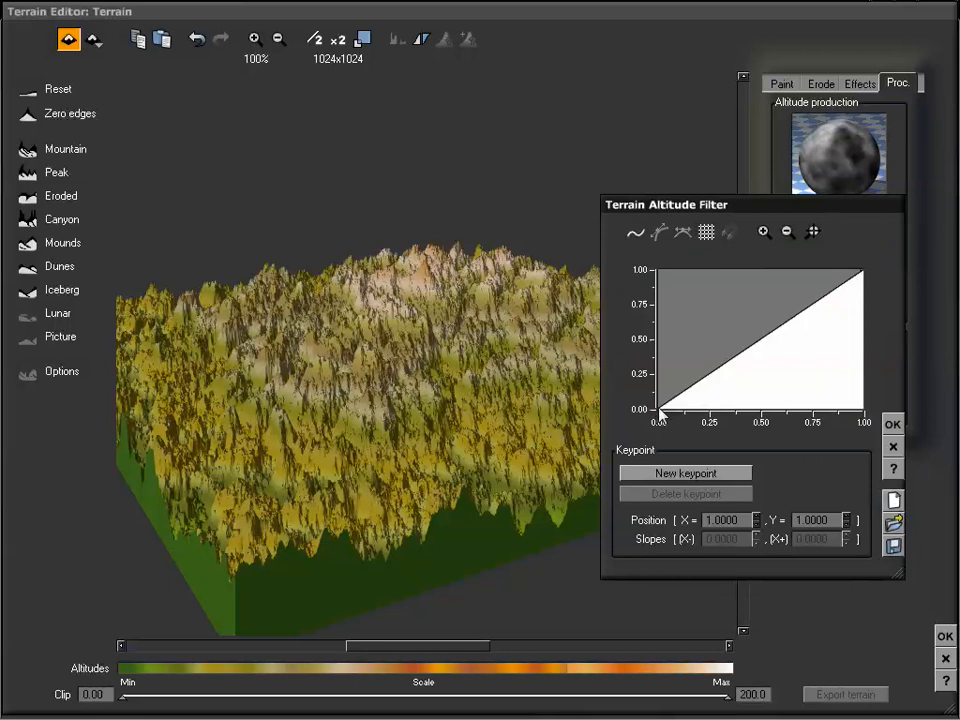
pyautogui.click(862, 269)
pyautogui.moveTo(867, 268); pyautogui.dragTo(874, 358)
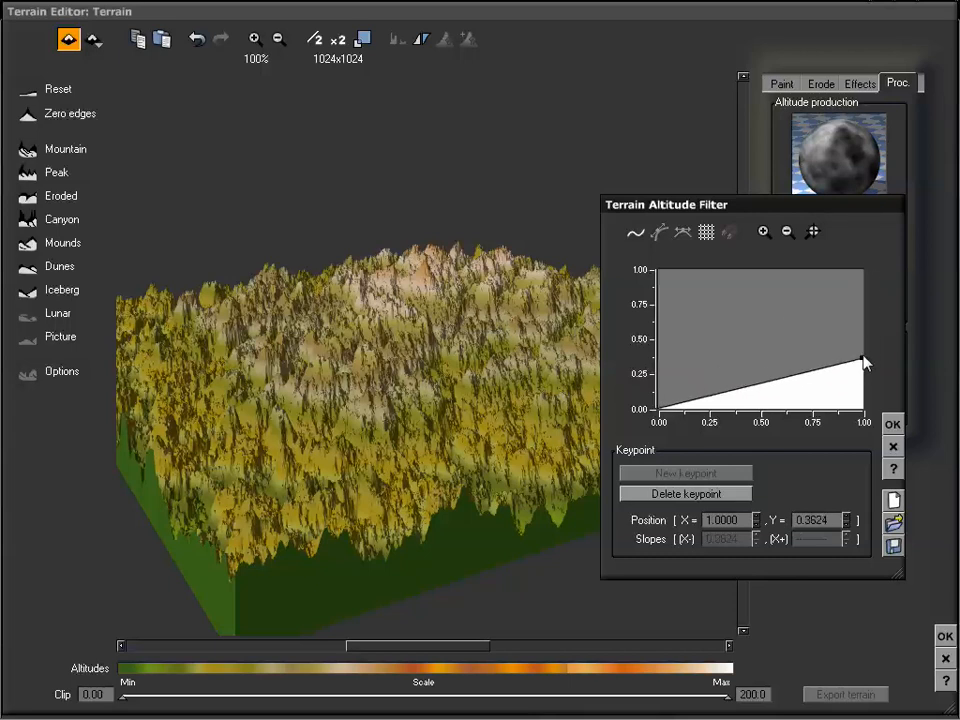
pyautogui.click(864, 349)
pyautogui.moveTo(862, 358); pyautogui.dragTo(862, 349)
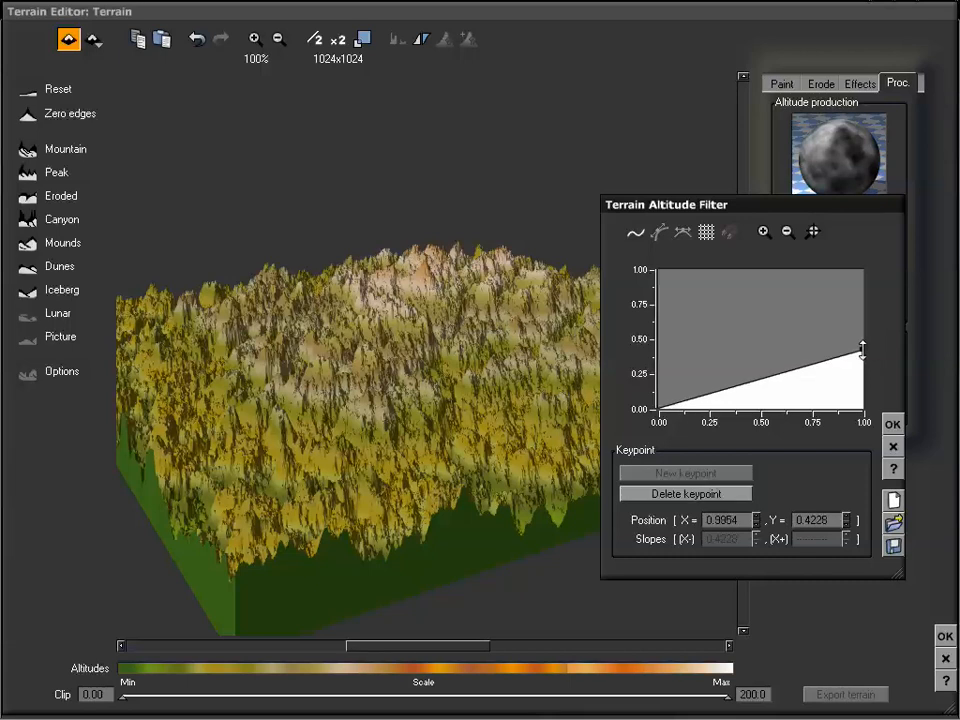
pyautogui.click(893, 426)
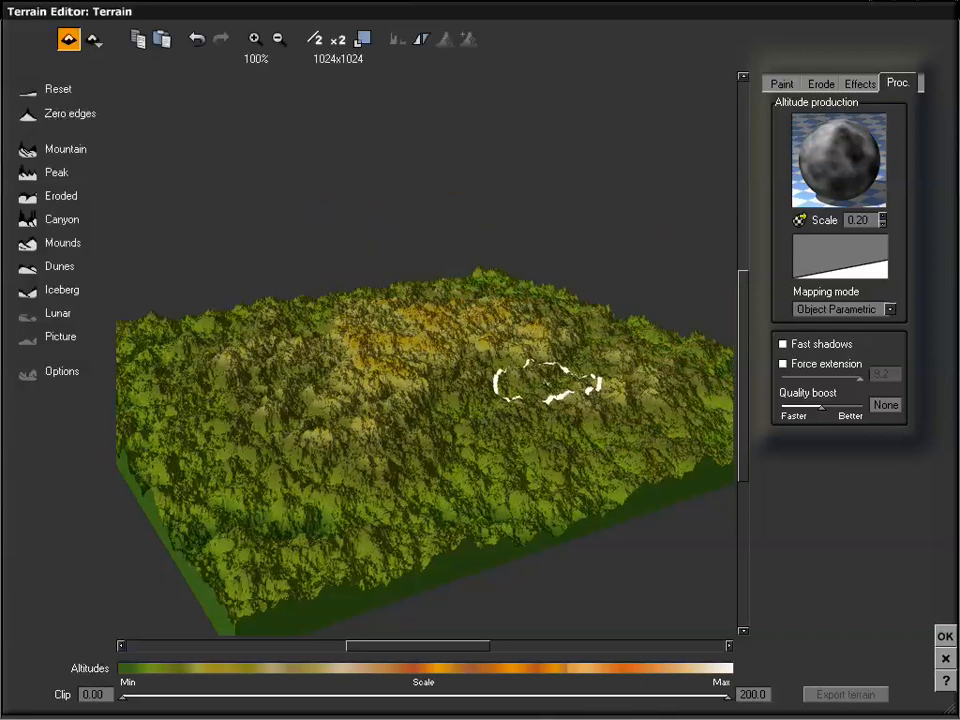
# - Examine the terrain with the lowered altitude filter from above and from several sides
pyautogui.moveTo(546, 379); pyautogui.dragTo(470, 403)
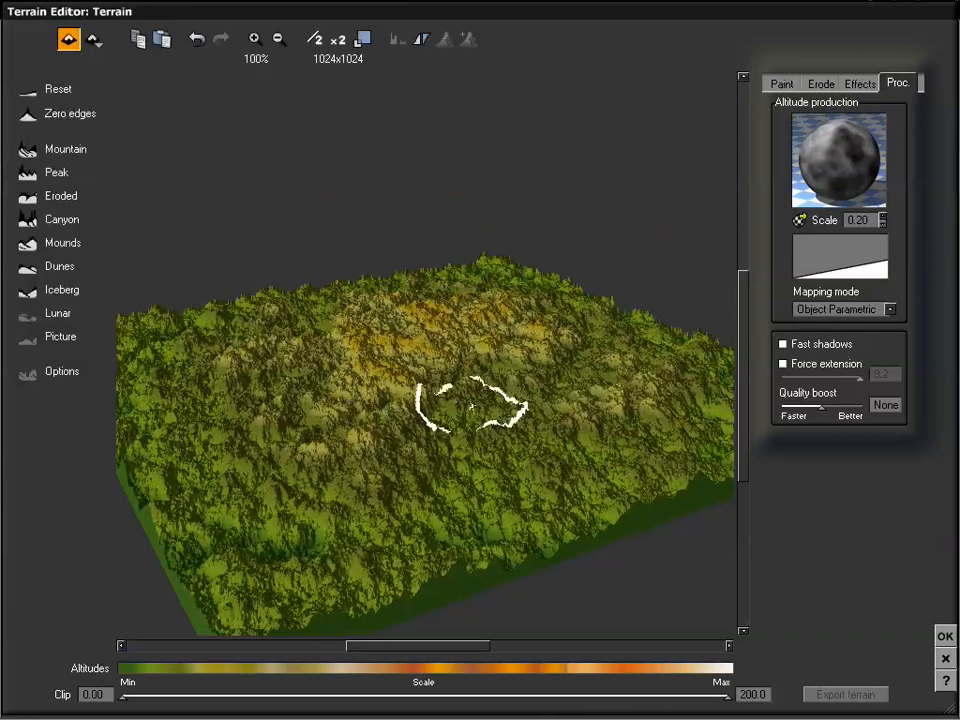
pyautogui.moveTo(463, 392)
pyautogui.mouseDown(button='right')
pyautogui.moveTo(420, 360)
pyautogui.moveTo(431, 381)
pyautogui.moveTo(459, 328)
pyautogui.mouseUp(button='right')
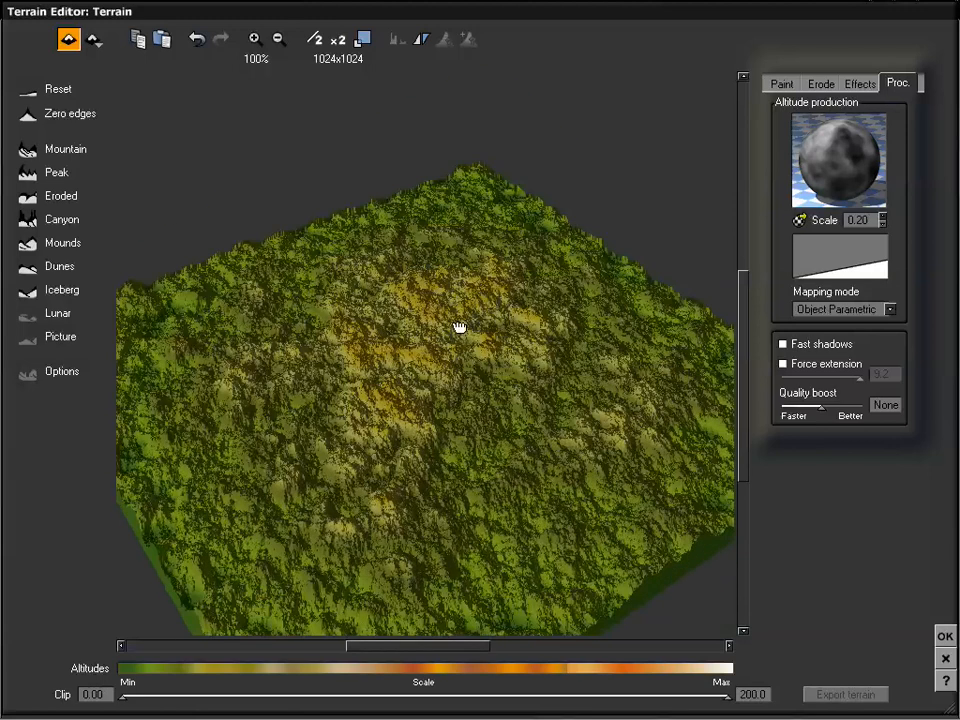
pyautogui.moveTo(521, 407); pyautogui.dragTo(530, 388, button='right')
pyautogui.moveTo(608, 368); pyautogui.dragTo(868, 264, button='right')
pyautogui.moveTo(547, 348); pyautogui.dragTo(547, 343, button='right')
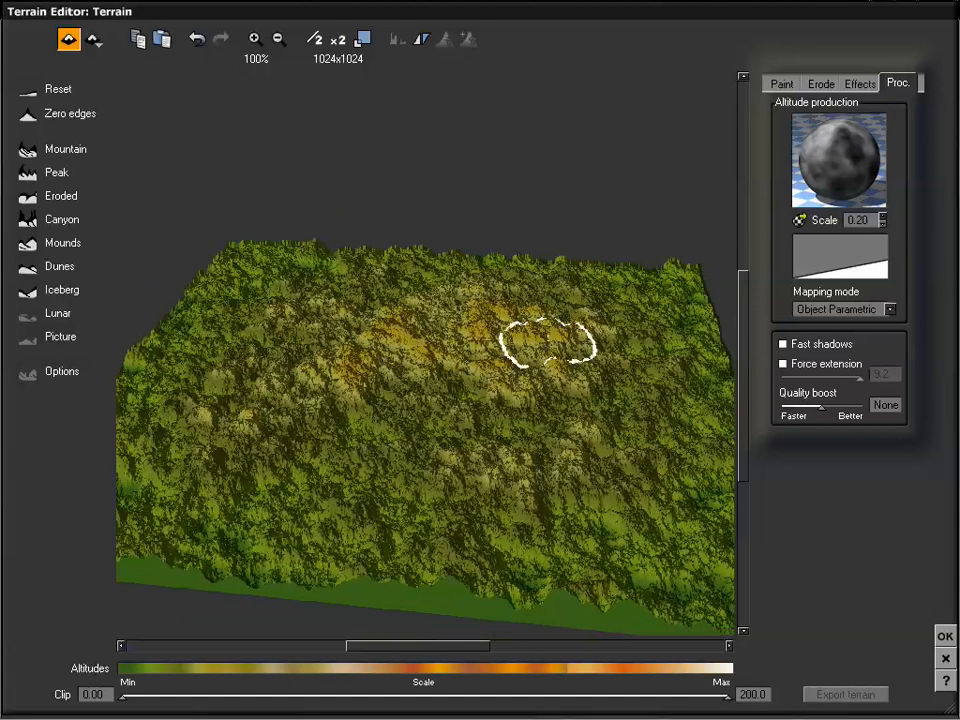
# - Reset the terrain altitude filter to its default profile and examine the terrain
pyautogui.rightClick(821, 253)
pyautogui.click(846, 270)
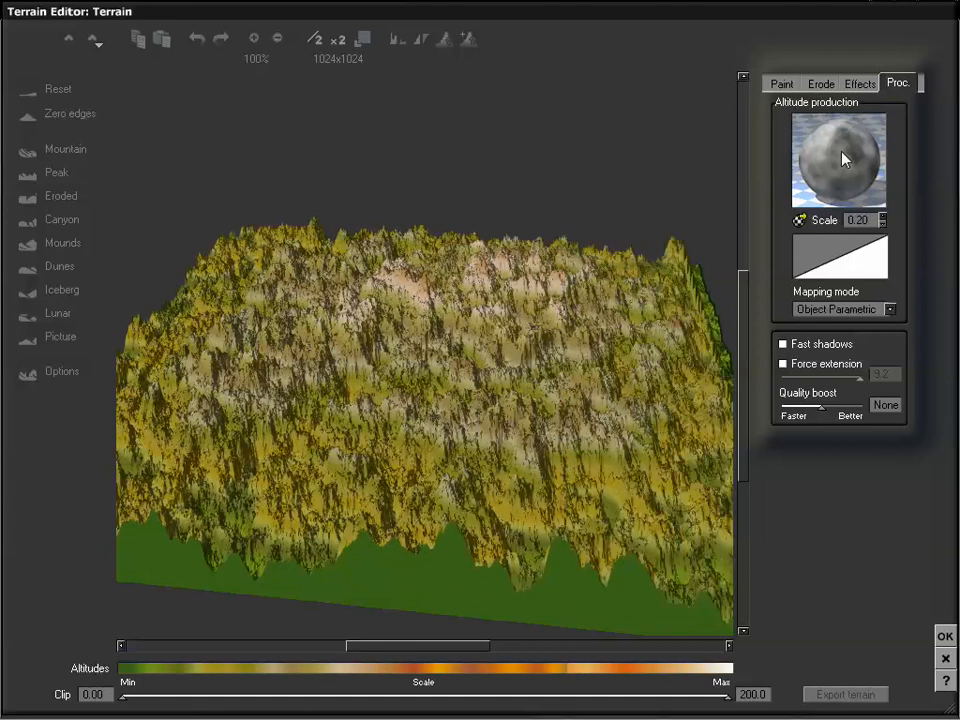
pyautogui.moveTo(462, 350); pyautogui.dragTo(486, 382, button='right')
# - Open the altitude production function for editing and set the Simple Fractal node's wavelength to 0.05 in X, Y and Z
pyautogui.rightClick(857, 172)
pyautogui.click(831, 171)
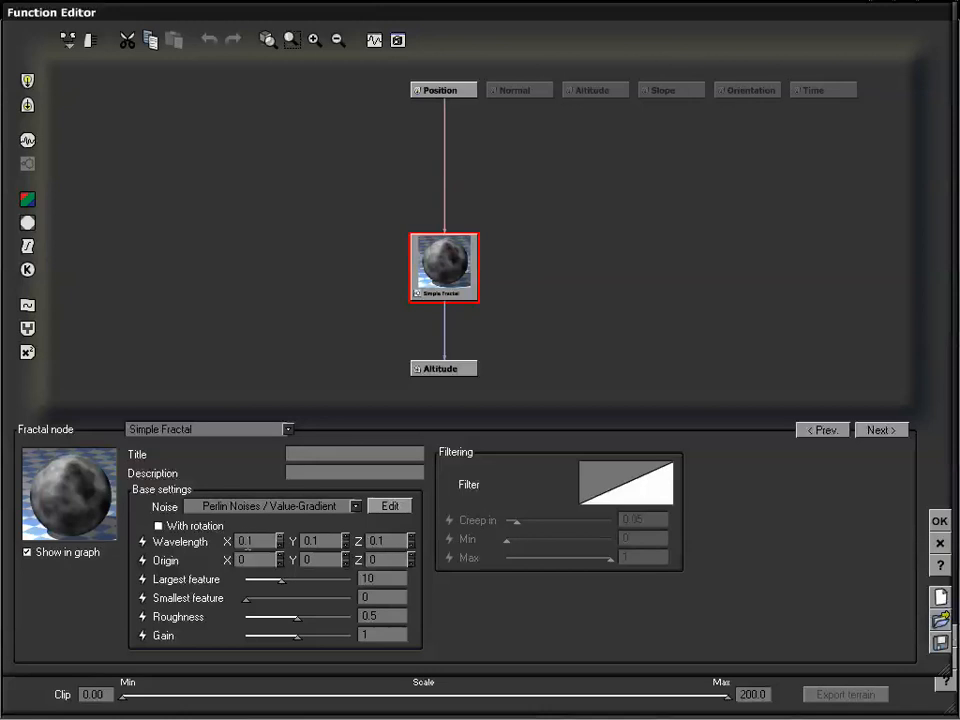
pyautogui.click(248, 542)
pyautogui.click(255, 542)
pyautogui.write('05')
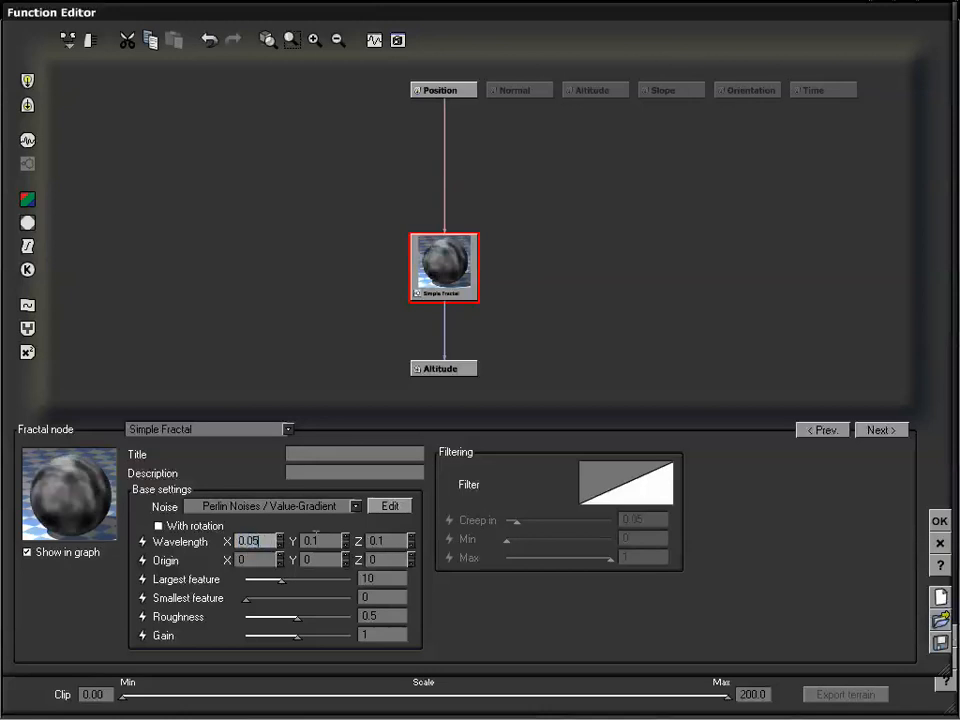
pyautogui.click(323, 540)
pyautogui.write('0.05')
pyautogui.click(377, 540)
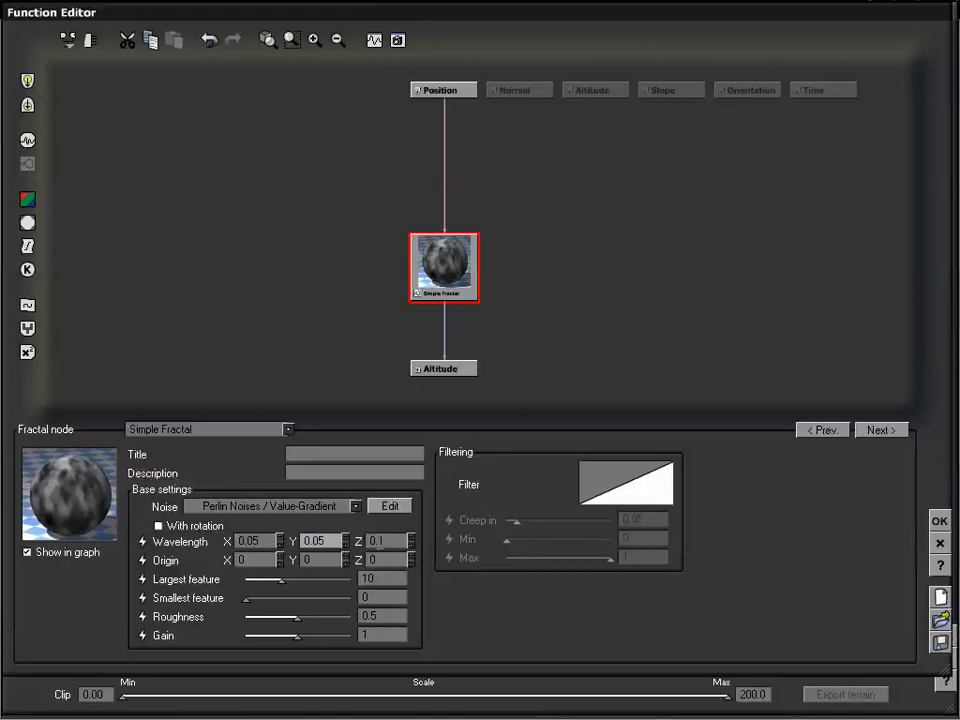
pyautogui.write('0.05')
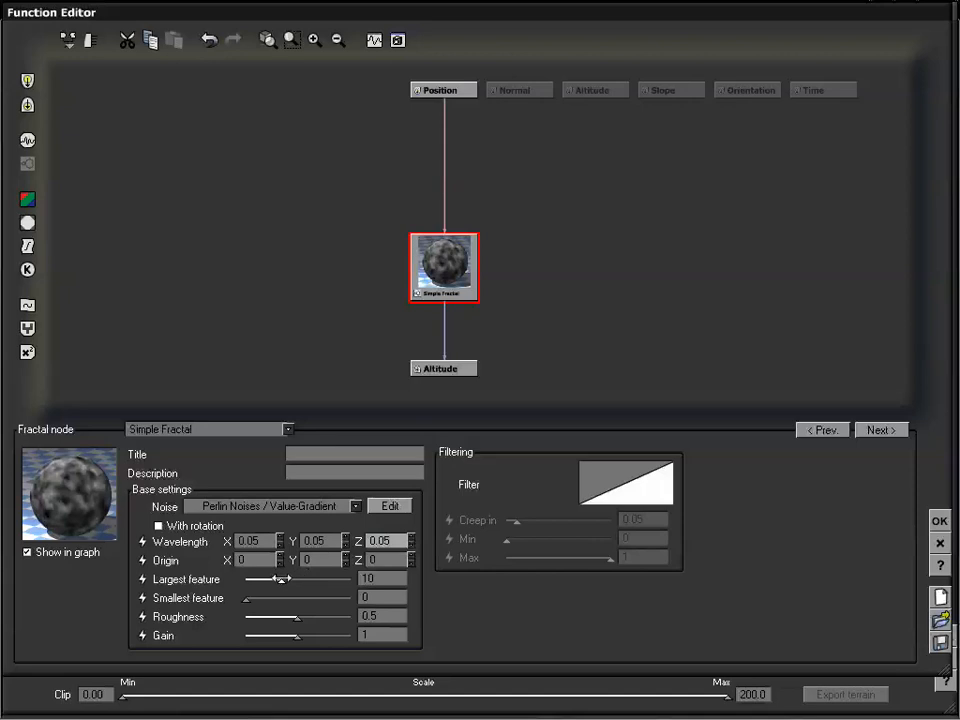
# - Reduce the fractal's largest feature to about 3.77, its roughness to about 0.41 and its gain to about 0.26
pyautogui.moveTo(283, 579); pyautogui.dragTo(268, 579)
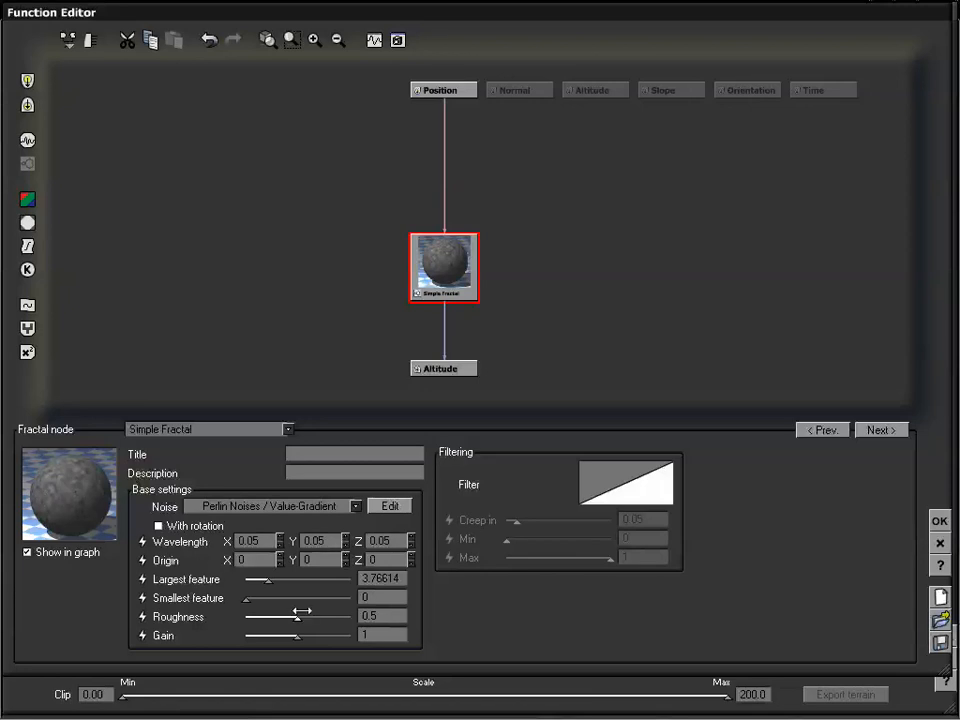
pyautogui.moveTo(301, 615)
pyautogui.mouseDown()
pyautogui.moveTo(248, 616)
pyautogui.moveTo(287, 618)
pyautogui.mouseUp()
pyautogui.moveTo(285, 617); pyautogui.dragTo(292, 617)
pyautogui.moveTo(300, 637); pyautogui.dragTo(269, 637)
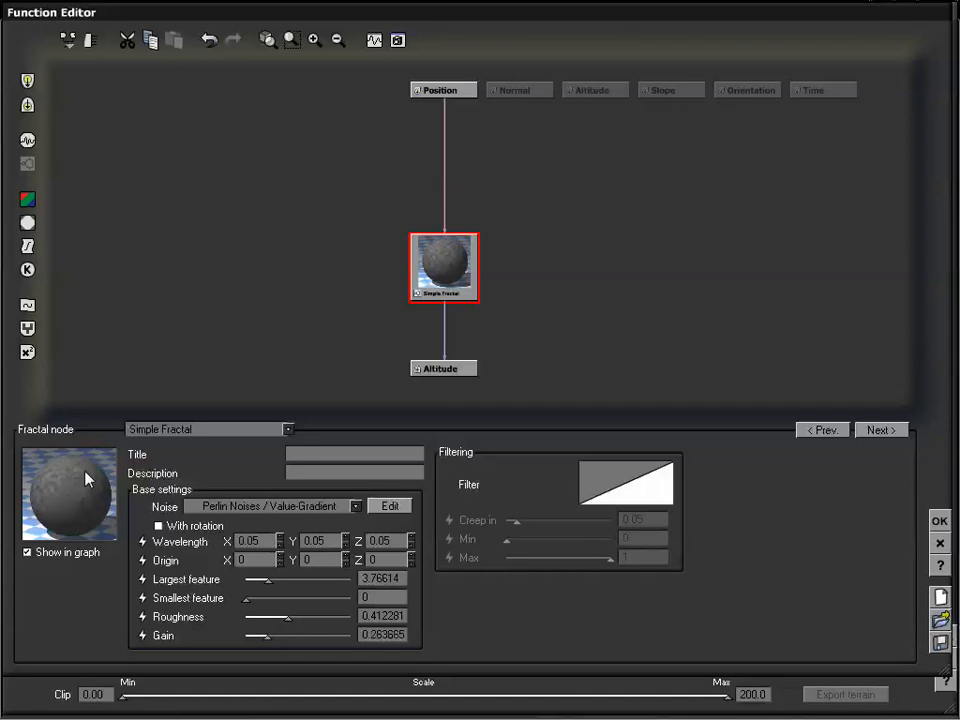
# - Lower the end keypoint of the fractal node's filter to a Y of about 0.49 and apply the edited function to the terrain
pyautogui.rightClick(625, 492)
pyautogui.click(650, 491)
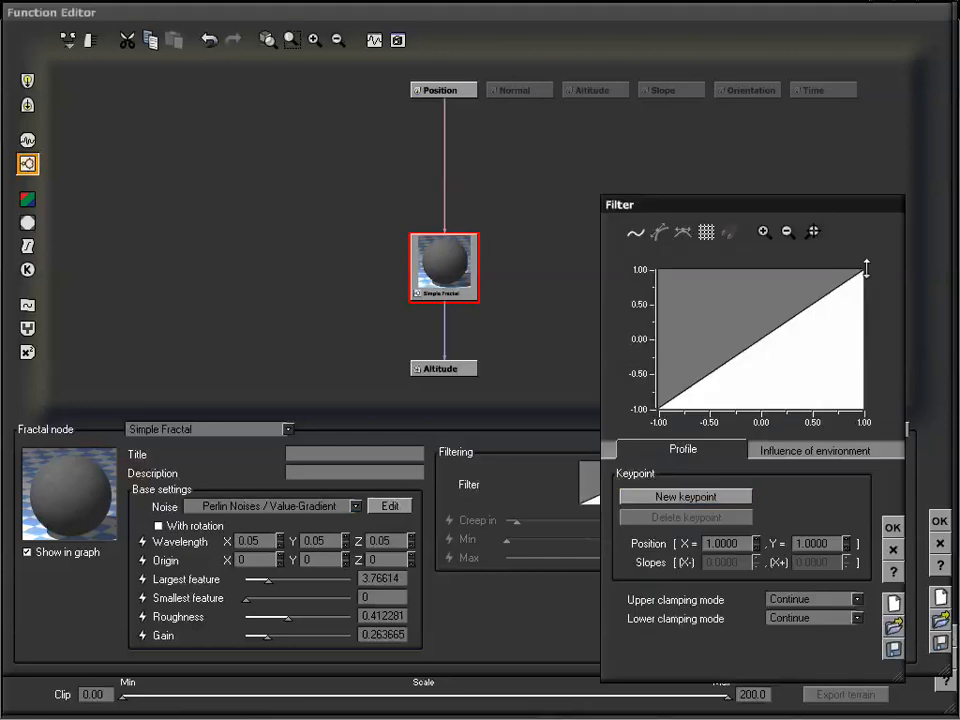
pyautogui.moveTo(866, 268); pyautogui.dragTo(858, 305)
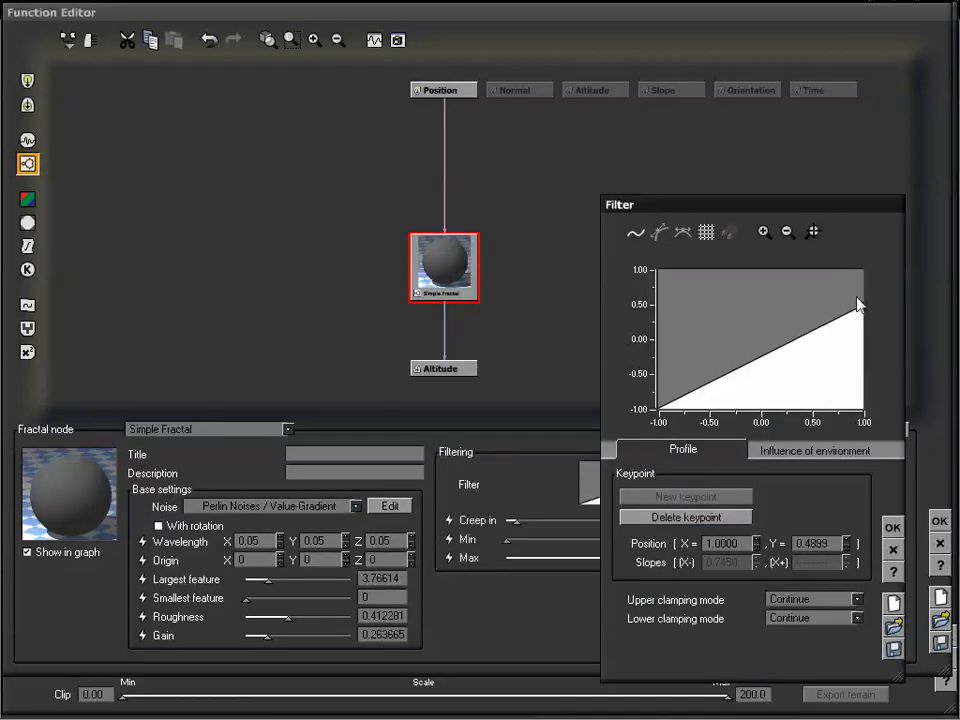
pyautogui.click(891, 527)
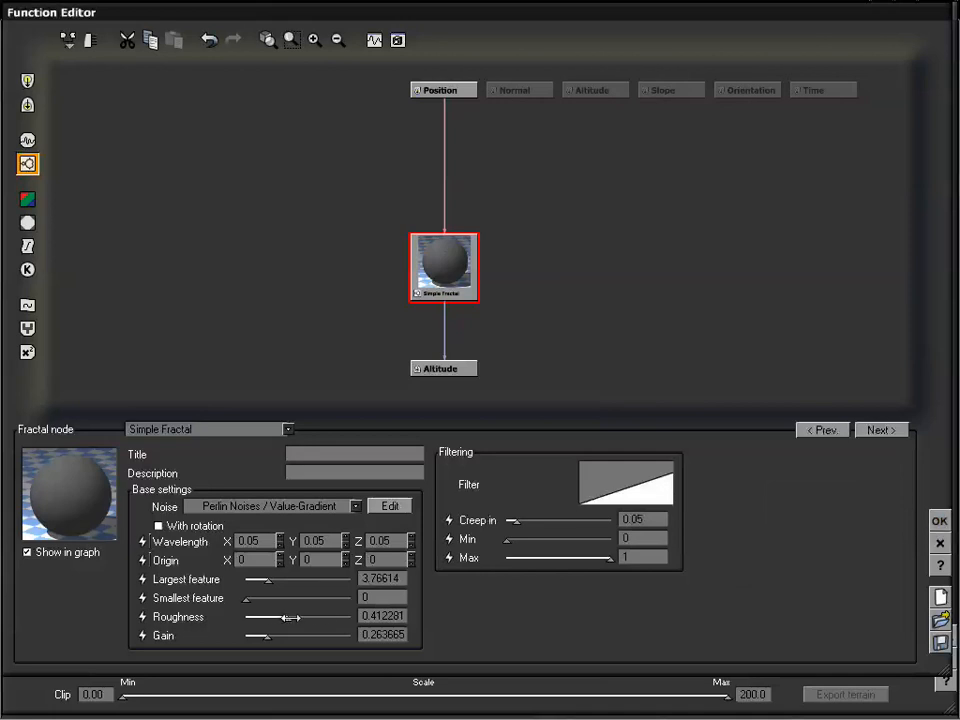
pyautogui.click(939, 521)
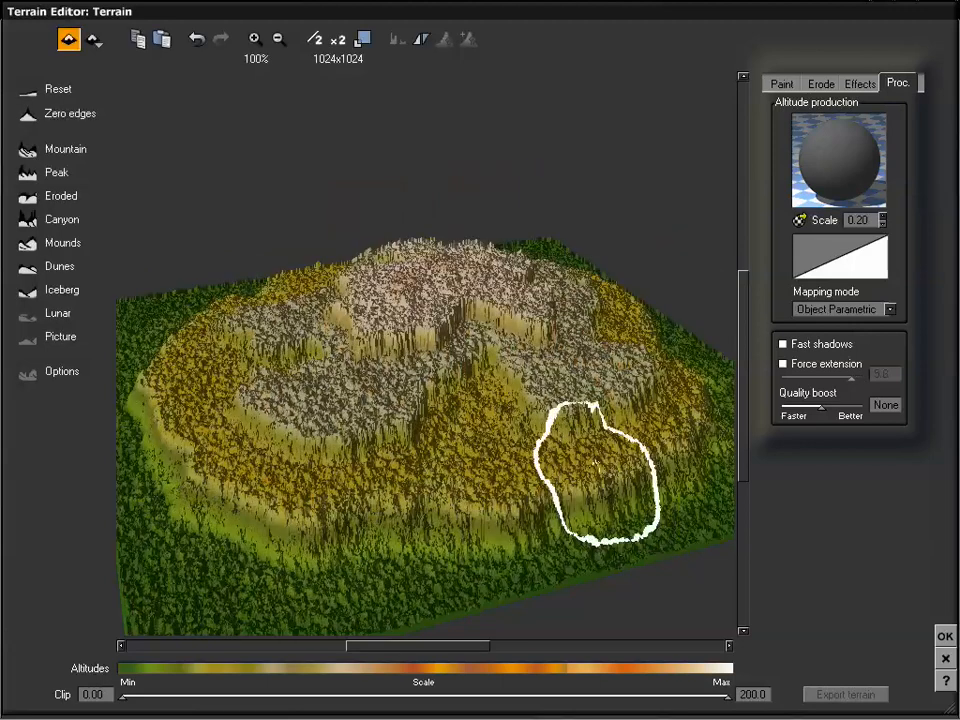
# - Set the altitude production scale to 1 and inspect the reworked terrain from above and from the side
pyautogui.moveTo(573, 468)
pyautogui.mouseDown(button='right')
pyautogui.moveTo(574, 446)
pyautogui.moveTo(589, 484)
pyautogui.moveTo(570, 461)
pyautogui.moveTo(521, 454)
pyautogui.moveTo(579, 446)
pyautogui.mouseUp(button='right')
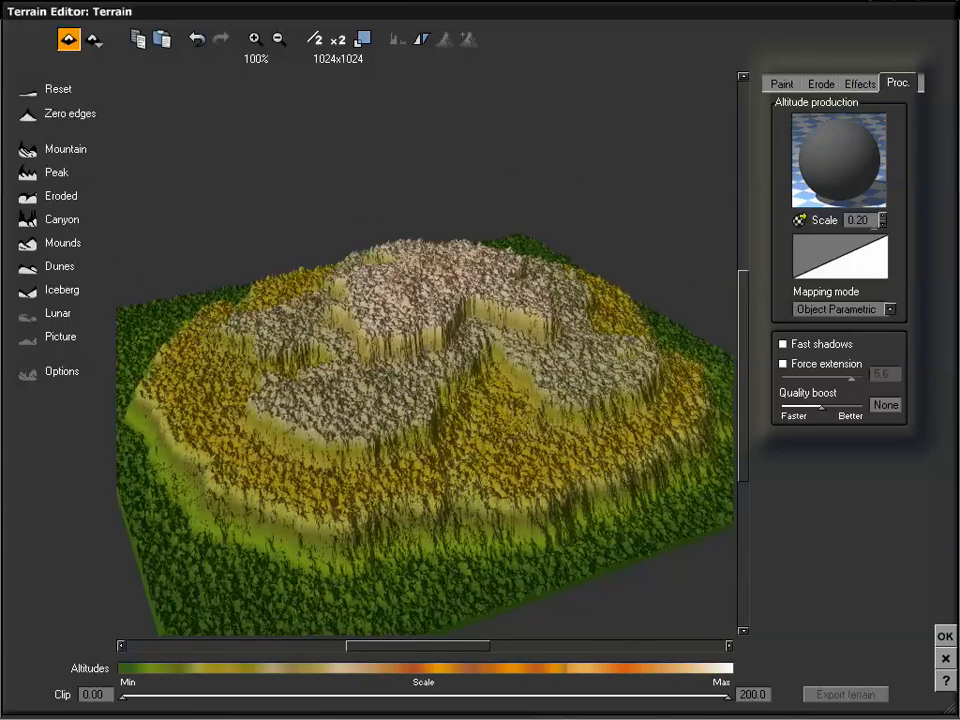
pyautogui.moveTo(396, 392); pyautogui.dragTo(396, 382, button='right')
pyautogui.click(838, 222)
pyautogui.write('1')
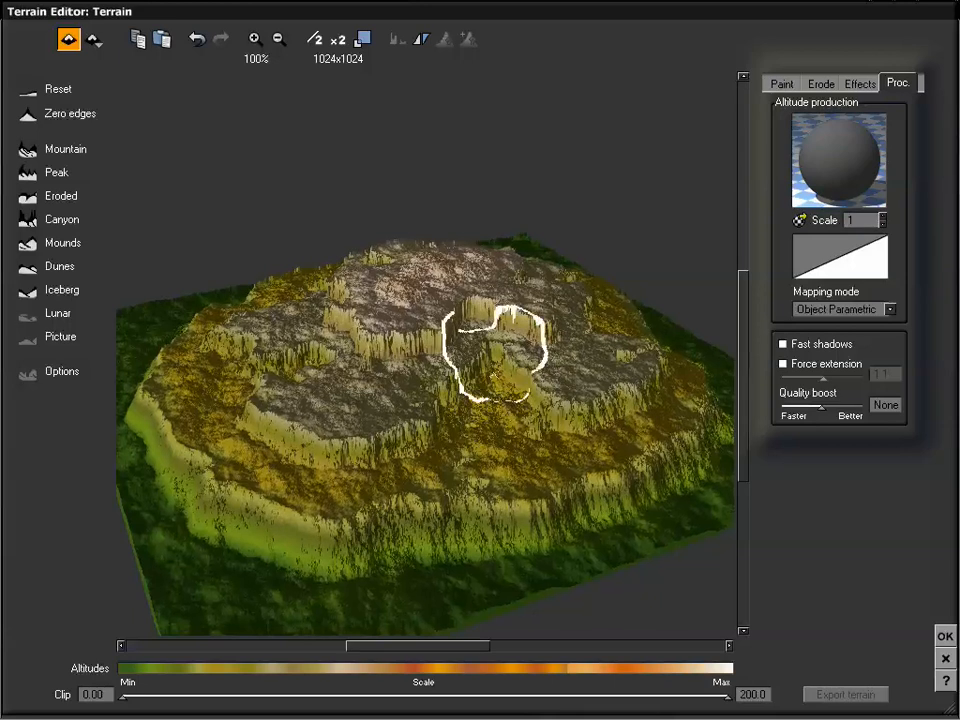
pyautogui.moveTo(500, 360); pyautogui.dragTo(506, 400)
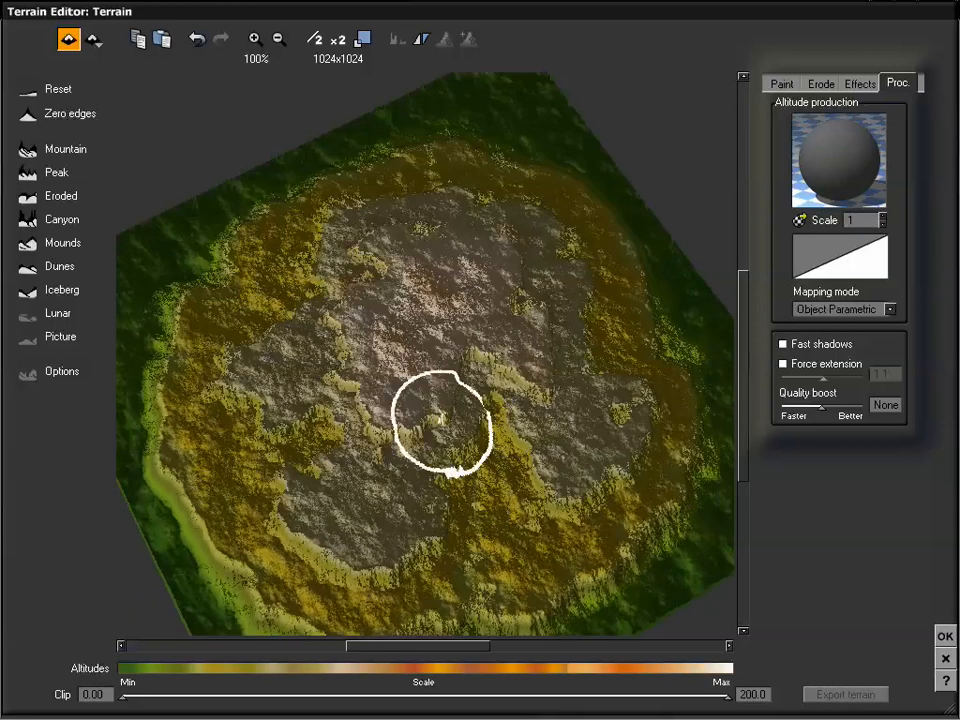
pyautogui.moveTo(439, 418); pyautogui.dragTo(437, 390)
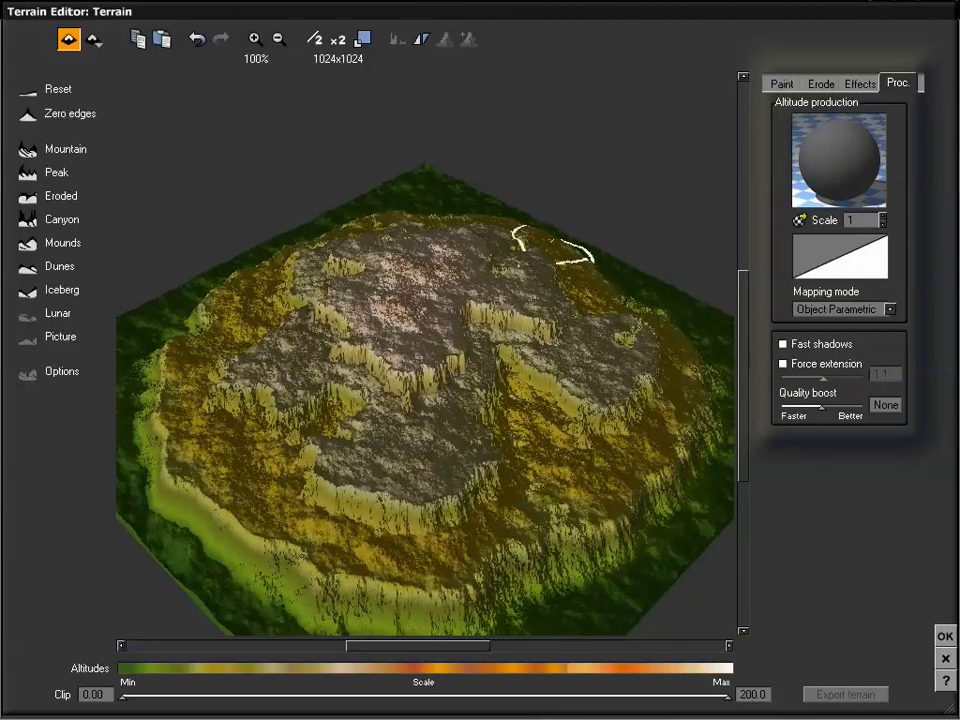
pyautogui.moveTo(470, 452); pyautogui.dragTo(463, 430)
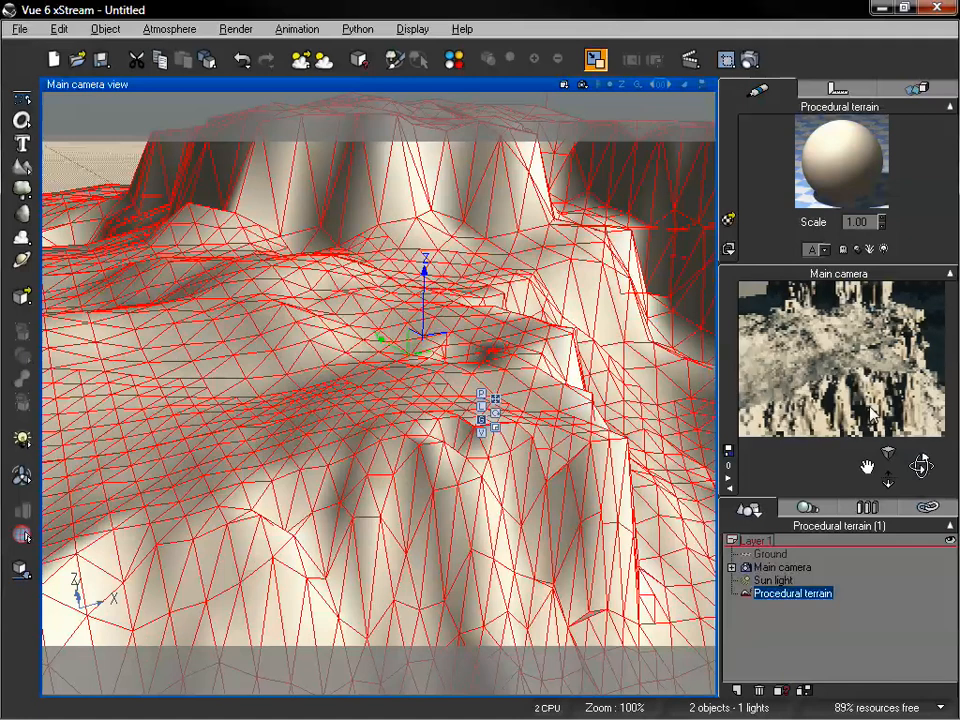
# - Examine the procedural terrain's cliffs and plateau in the main camera's rendered preview
pyautogui.rightClick(869, 423)
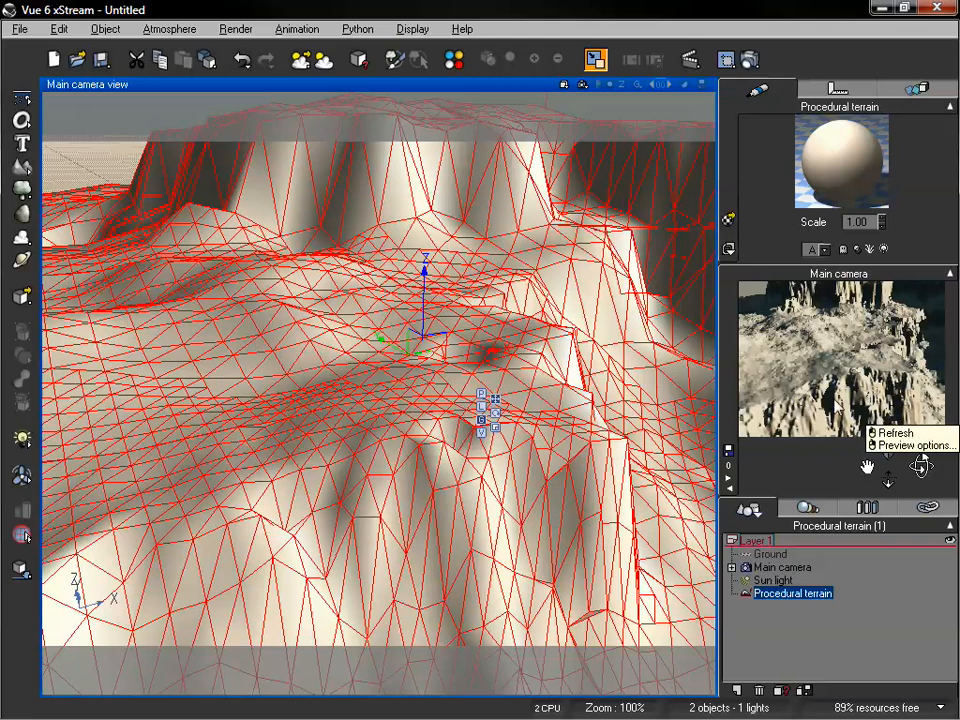
pyautogui.click(890, 433)
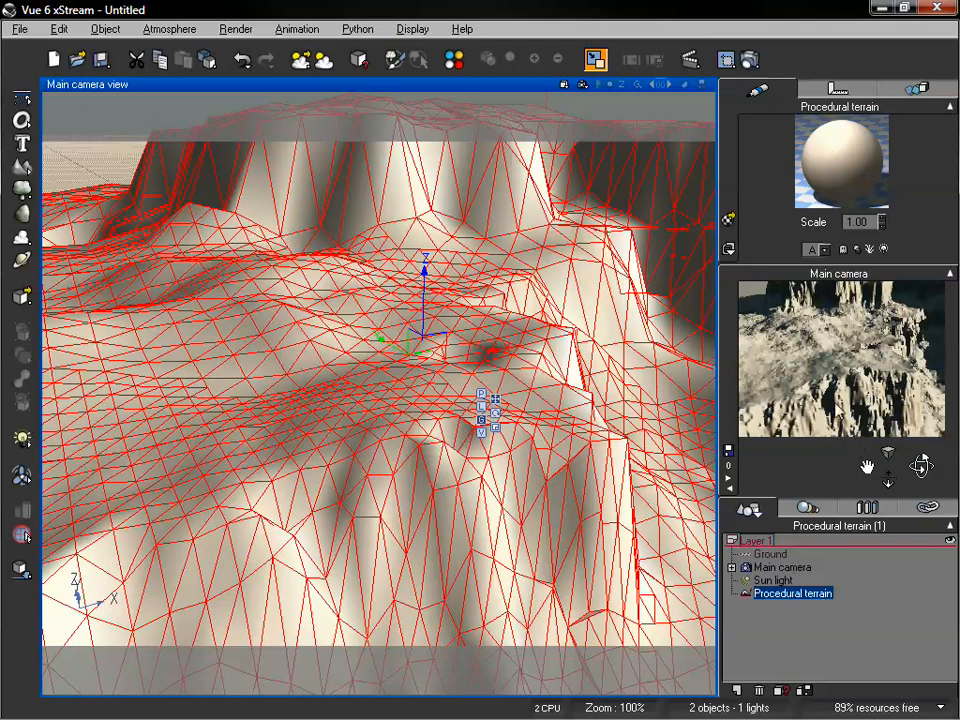
pyautogui.rightClick(846, 423)
pyautogui.click(856, 430)
pyautogui.rightClick(863, 464)
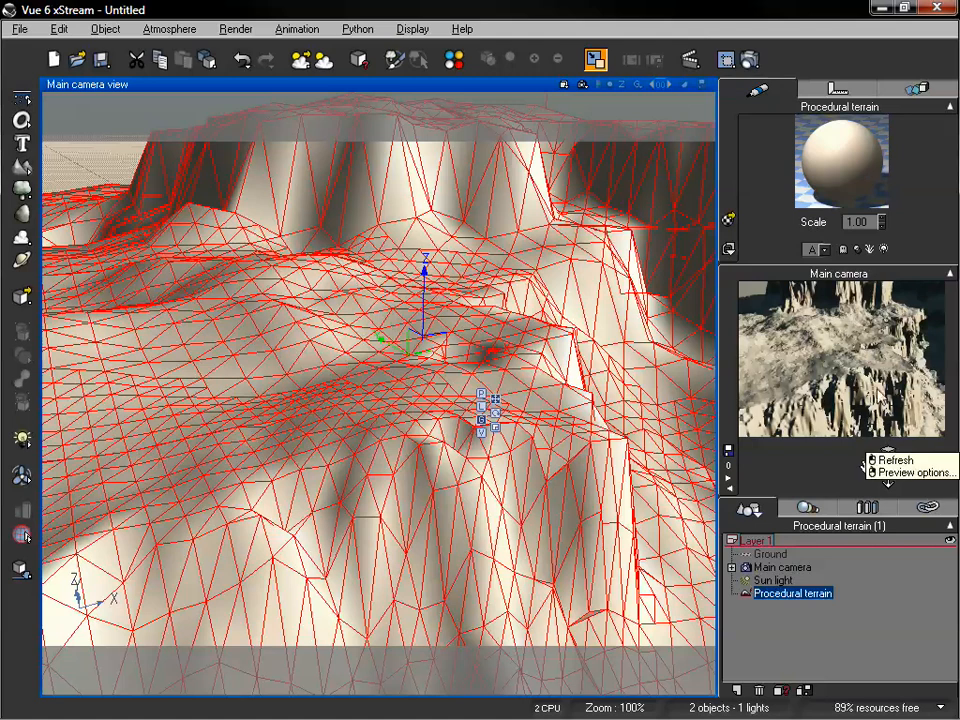
pyautogui.click(855, 478)
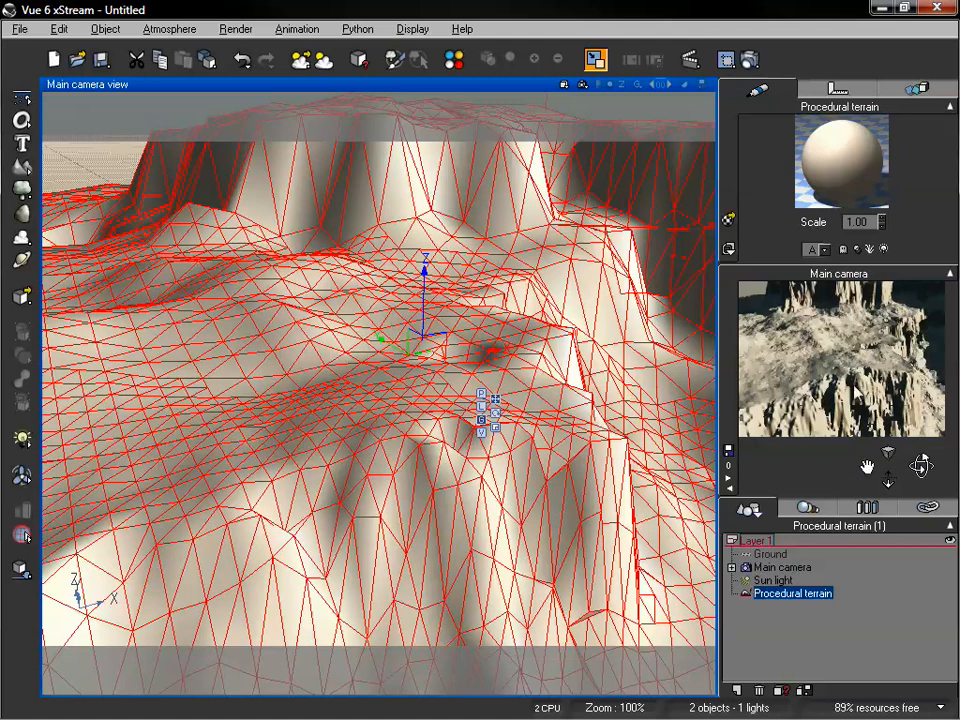
pyautogui.rightClick(822, 428)
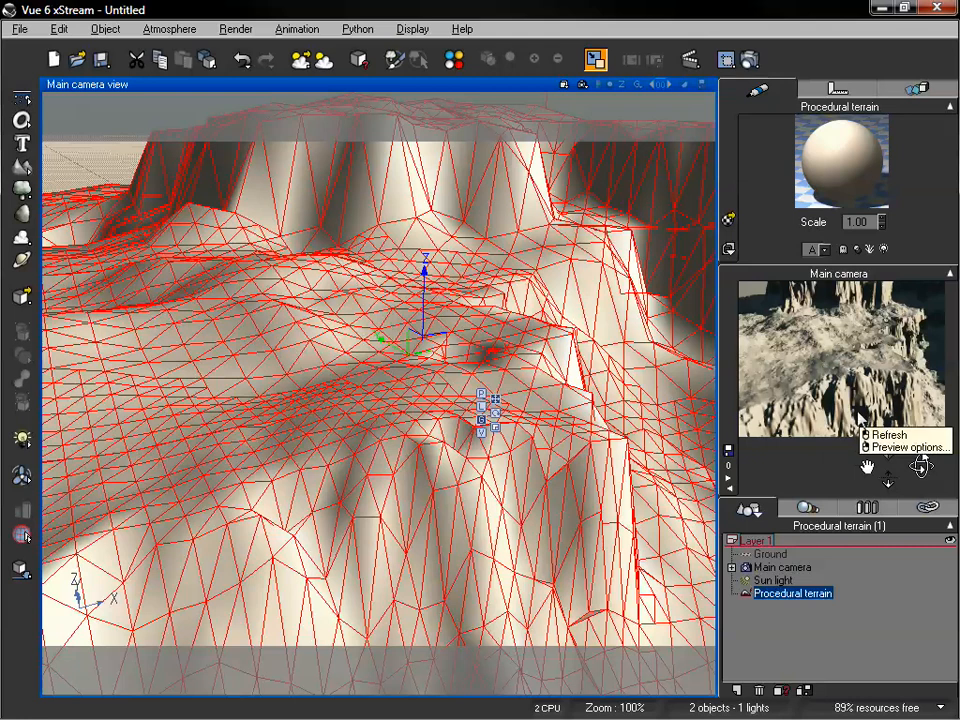
pyautogui.click(886, 484)
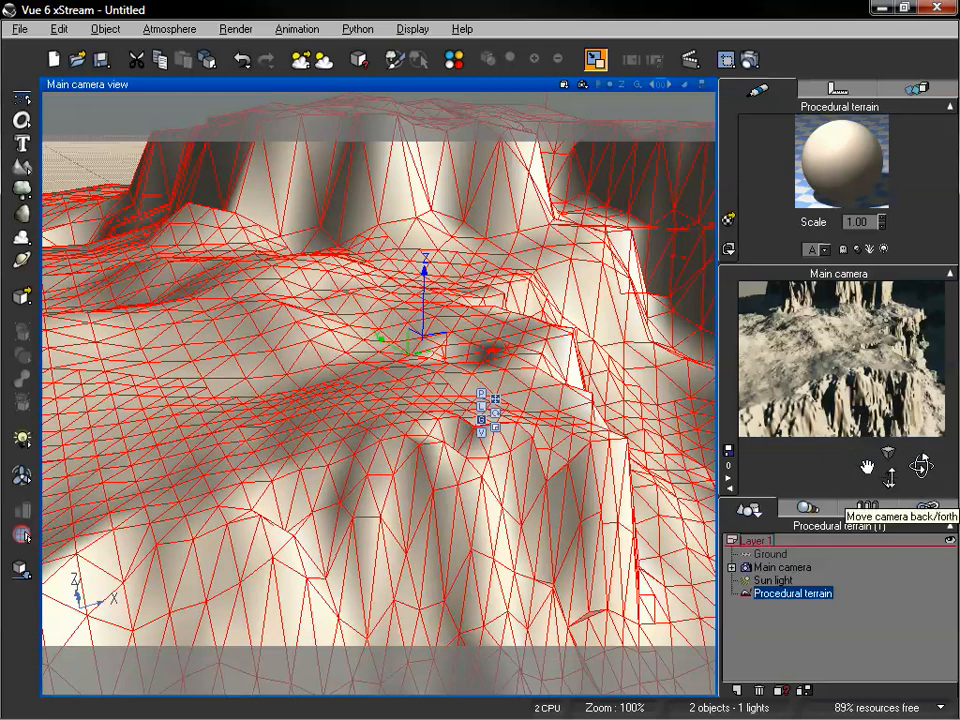
# - Move the main camera back and then in closer to the cliffs to check the terrain detail in the preview
pyautogui.moveTo(890, 477); pyautogui.dragTo(890, 510)
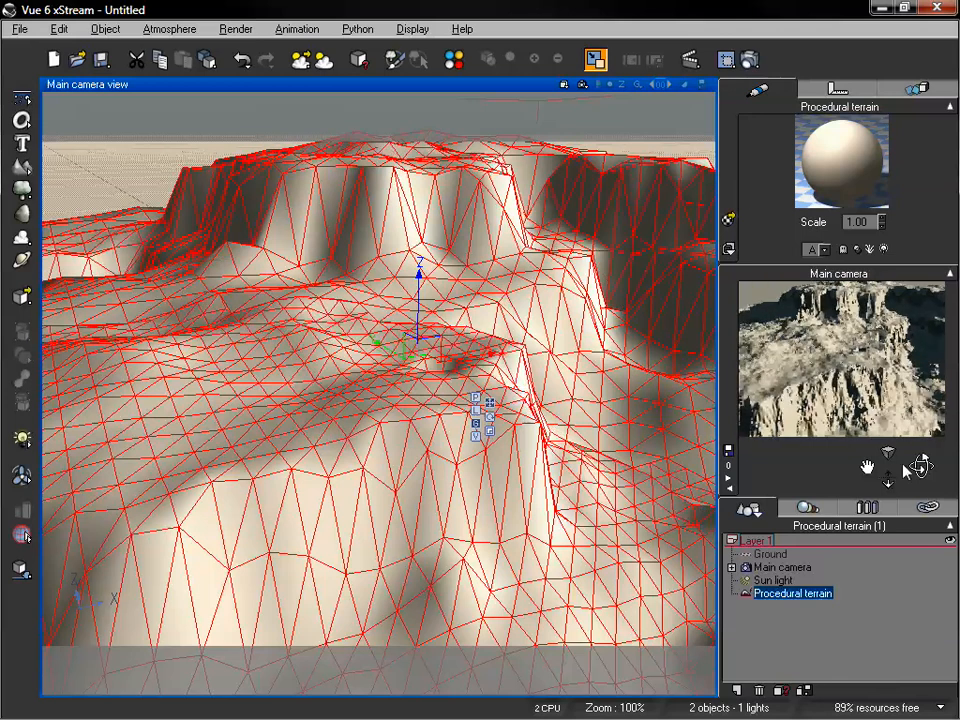
pyautogui.moveTo(888, 483); pyautogui.dragTo(888, 458)
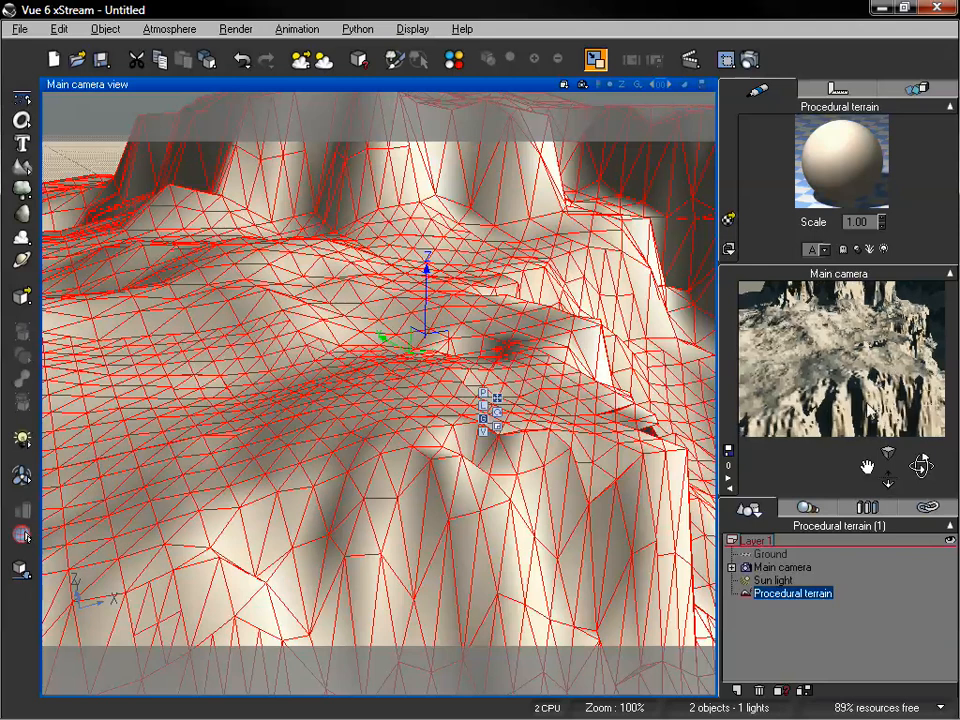
pyautogui.rightClick(872, 425)
pyautogui.click(466, 422)
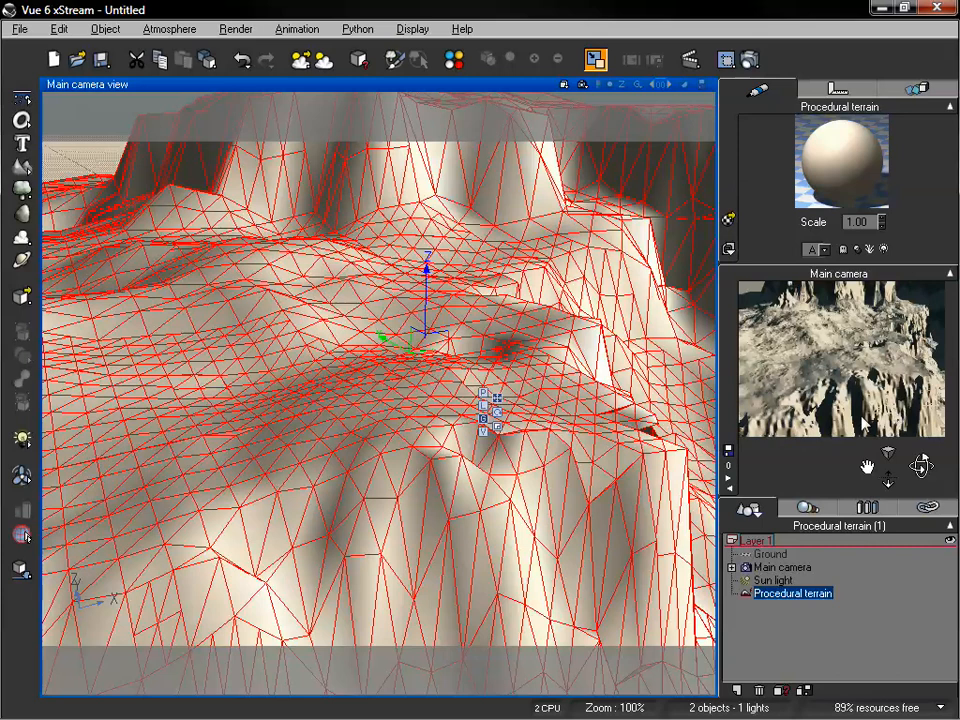
pyautogui.rightClick(864, 425)
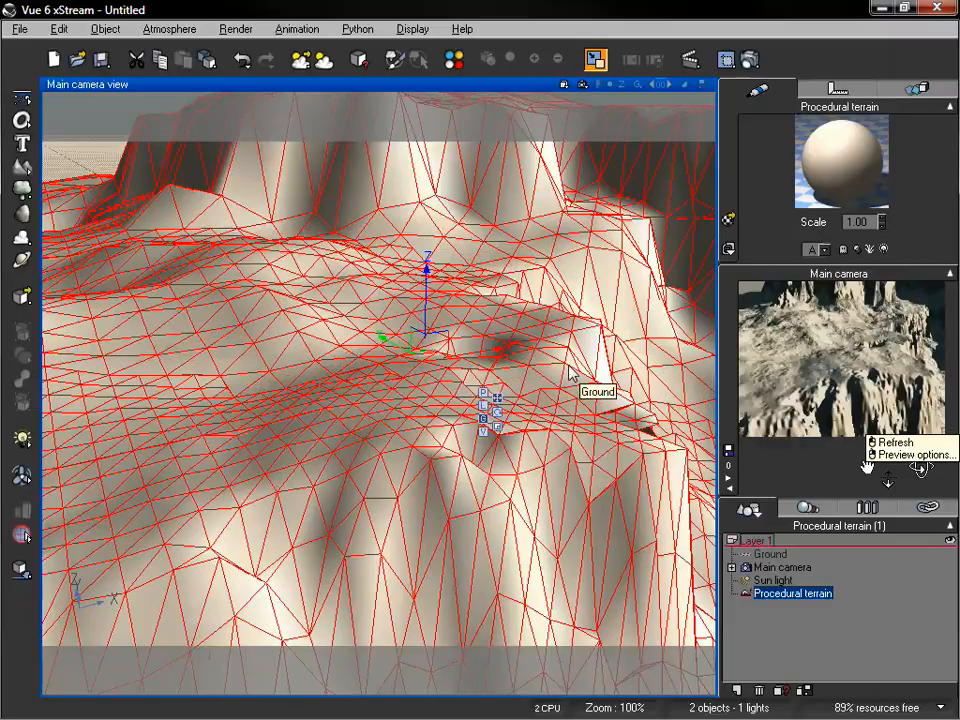
# - Reopen the terrain's altitude production function and raise the Simple Fractal node's roughness to about 0.59 and gain to about 0.48
pyautogui.doubleClick(570, 372)
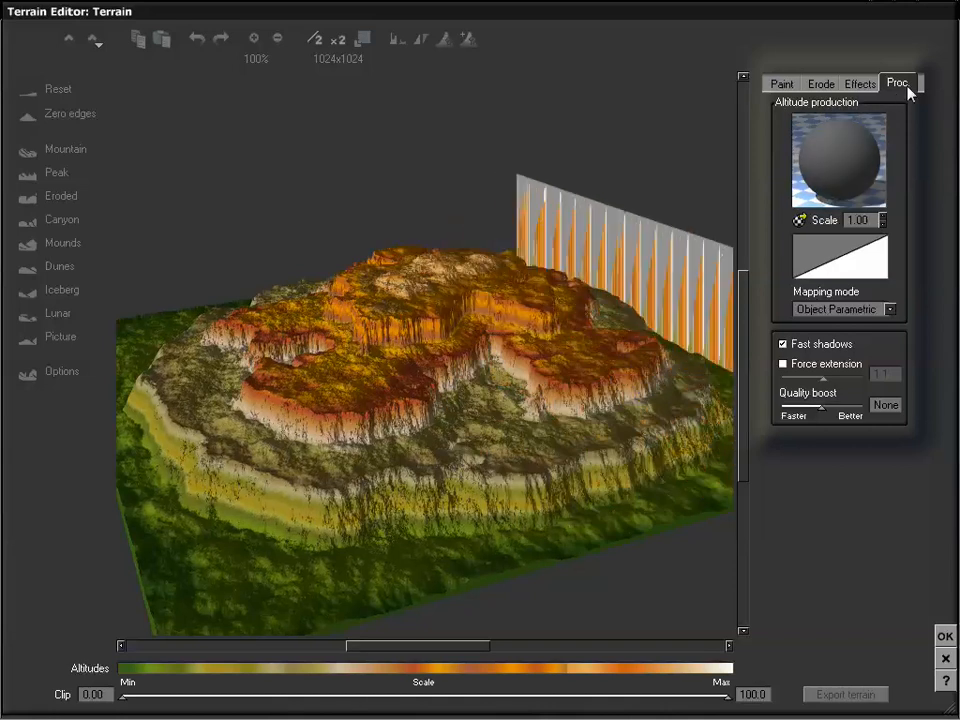
pyautogui.rightClick(838, 151)
pyautogui.click(862, 155)
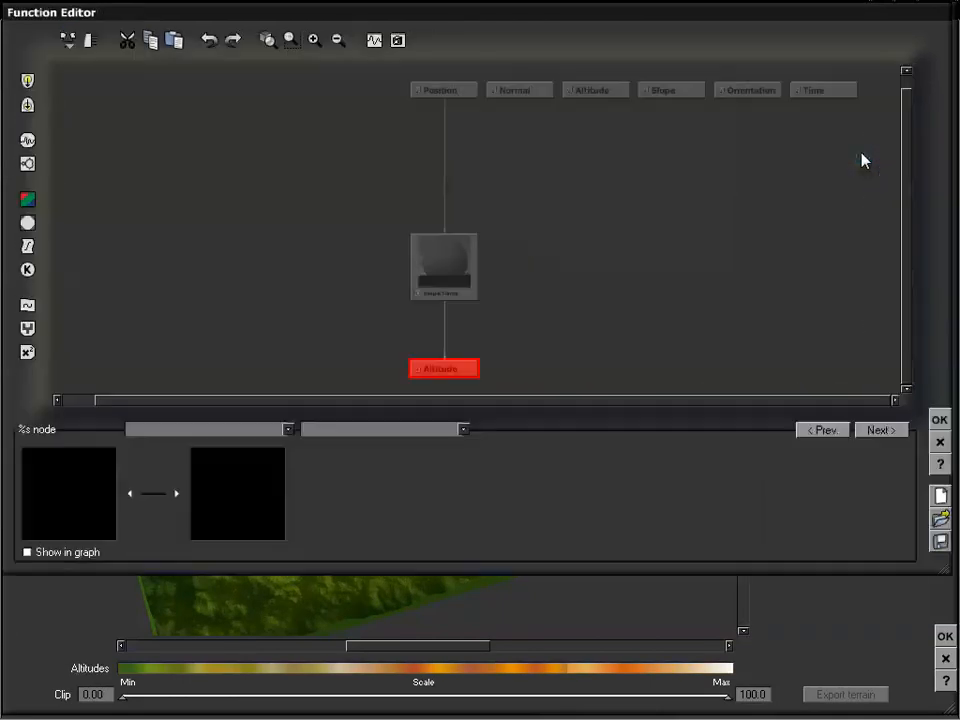
pyautogui.click(460, 285)
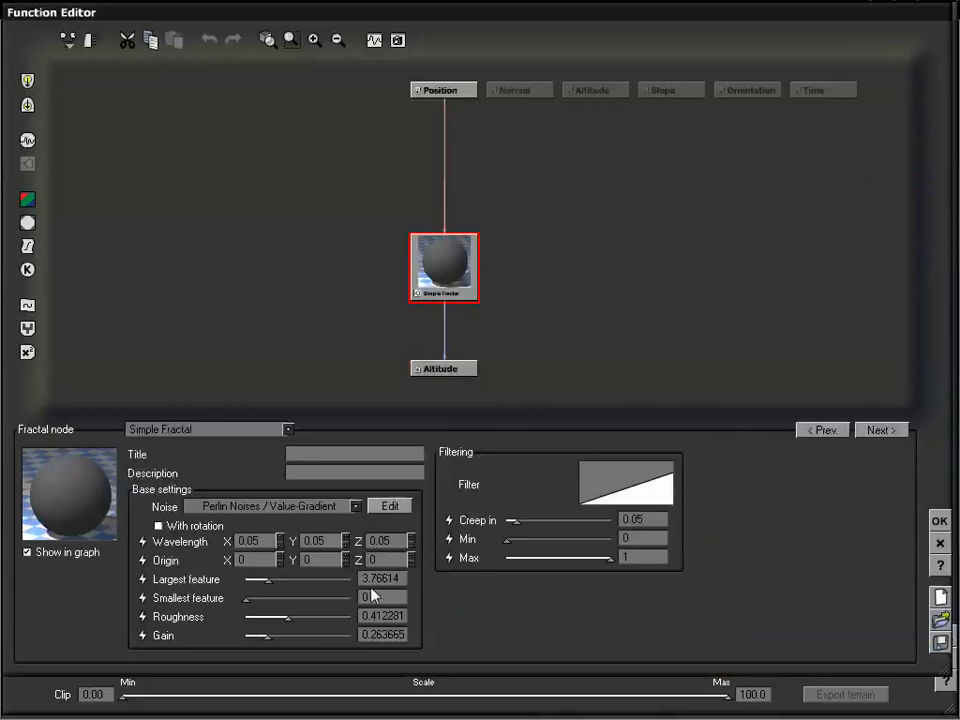
pyautogui.moveTo(290, 615)
pyautogui.mouseDown()
pyautogui.moveTo(309, 616)
pyautogui.moveTo(283, 636)
pyautogui.mouseUp()
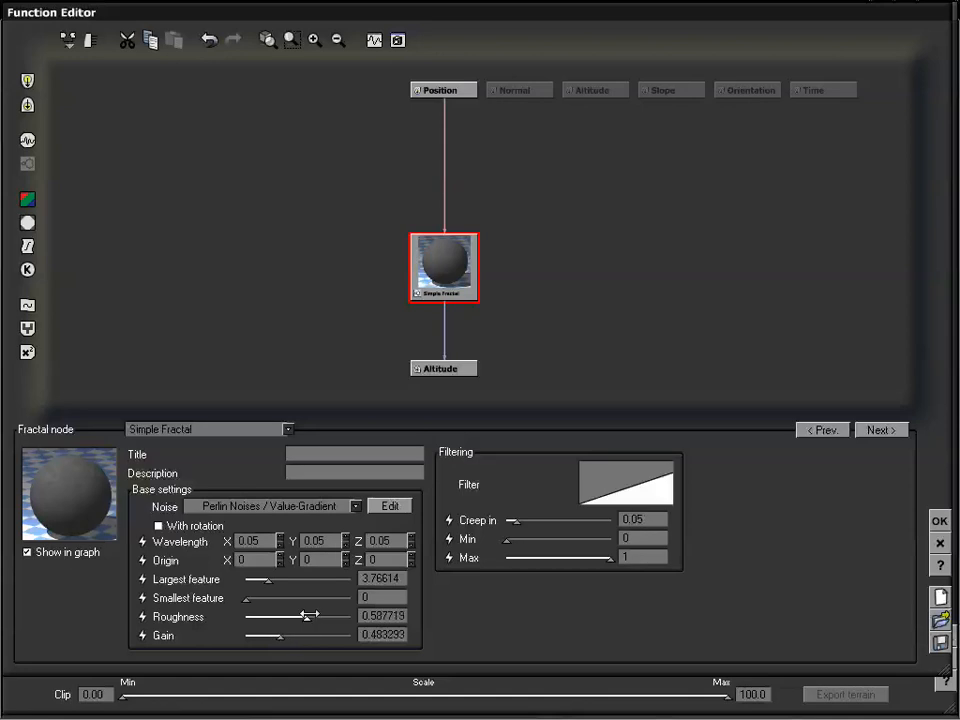
# - Set the fractal node's wavelength to 0.03 in X, Y and Z, apply the function and inspect the terrain
pyautogui.doubleClick(265, 541)
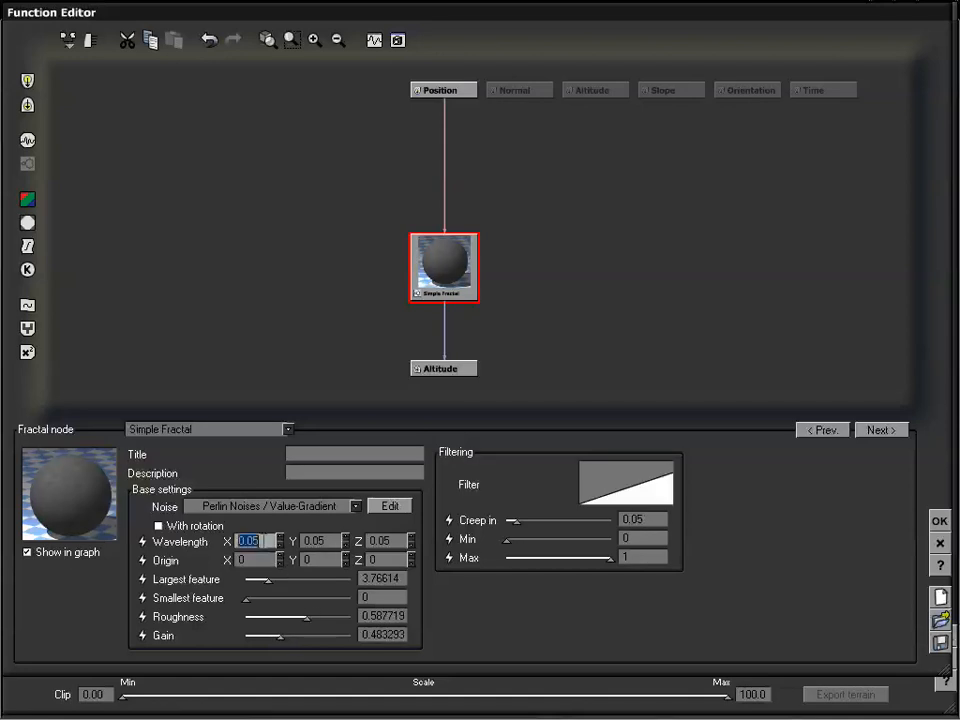
pyautogui.moveTo(251, 541); pyautogui.dragTo(259, 543)
pyautogui.click(314, 540)
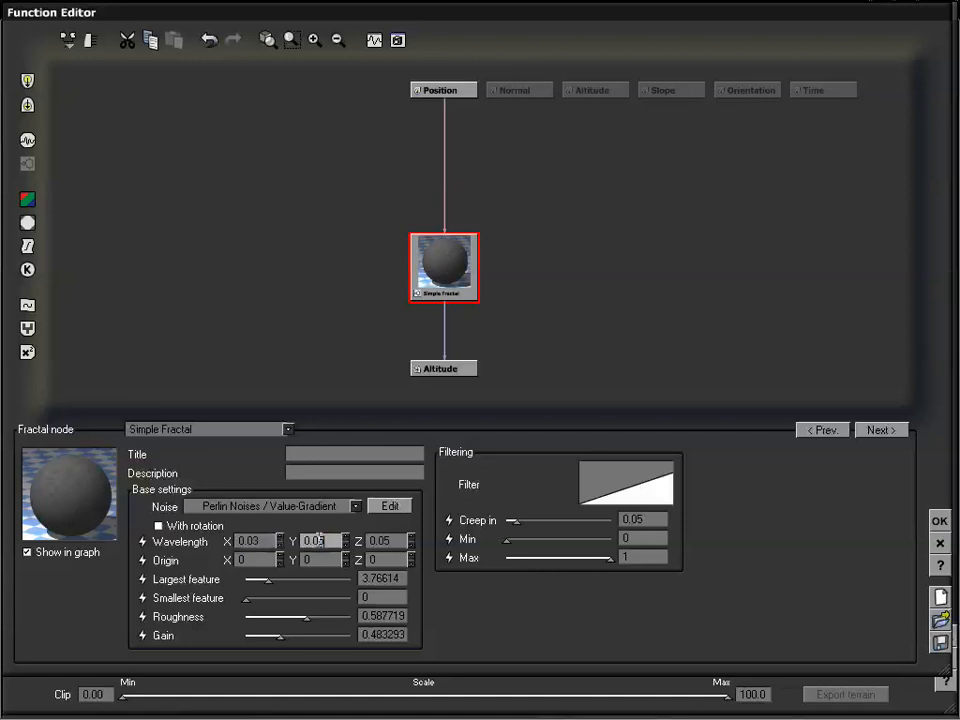
pyautogui.write('3')
pyautogui.press('Tab')
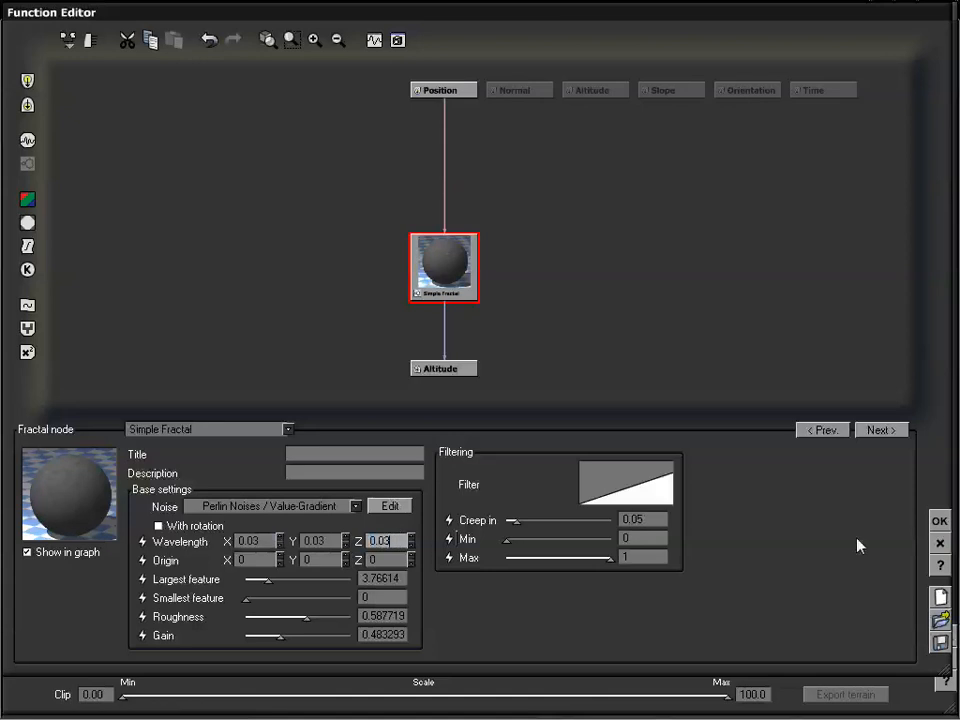
pyautogui.write('0.03')
pyautogui.click(938, 521)
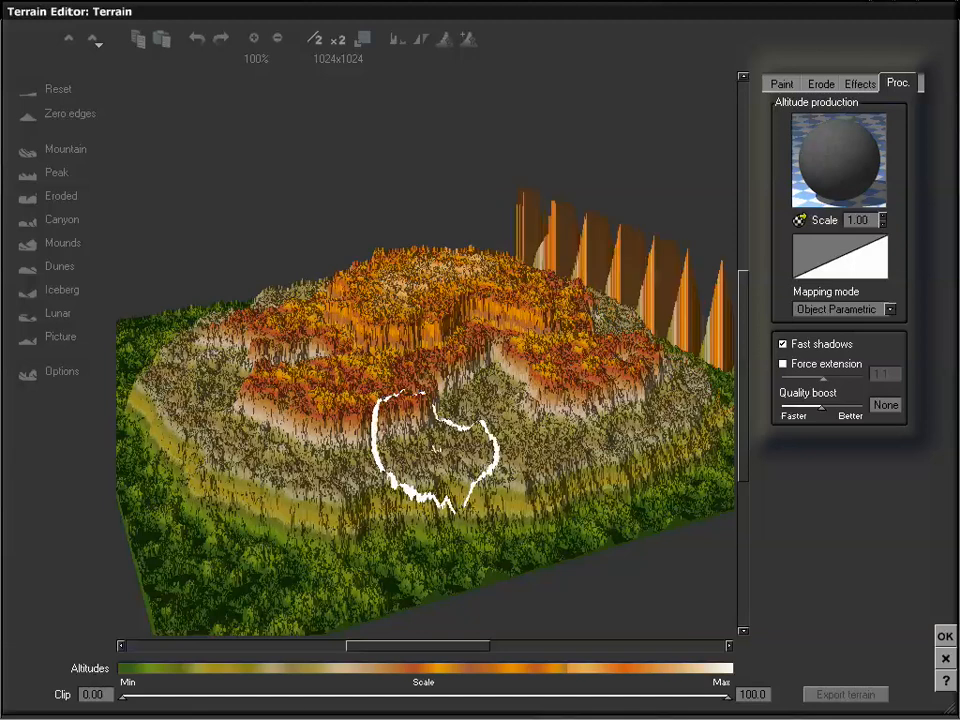
pyautogui.moveTo(478, 486); pyautogui.dragTo(472, 464, button='right')
pyautogui.moveTo(472, 464); pyautogui.dragTo(508, 440)
pyautogui.moveTo(508, 405); pyautogui.dragTo(506, 399)
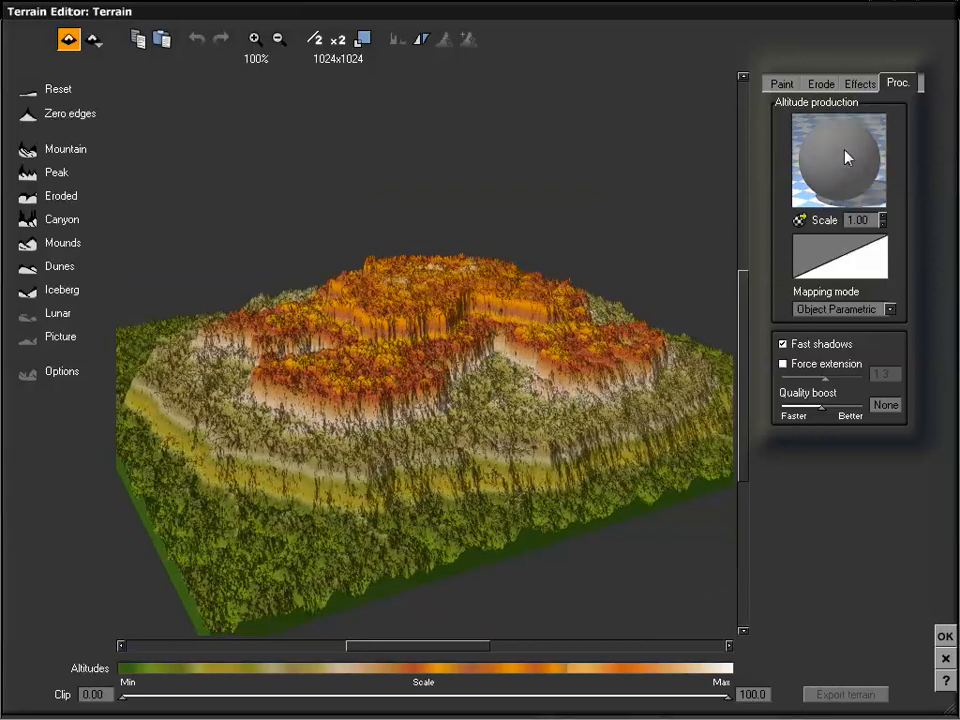
# - Lower the Simple Fractal node's roughness to about 0.55 and gain to about 0.34, inspect the terrain and accept the edits
pyautogui.rightClick(849, 156)
pyautogui.click(862, 162)
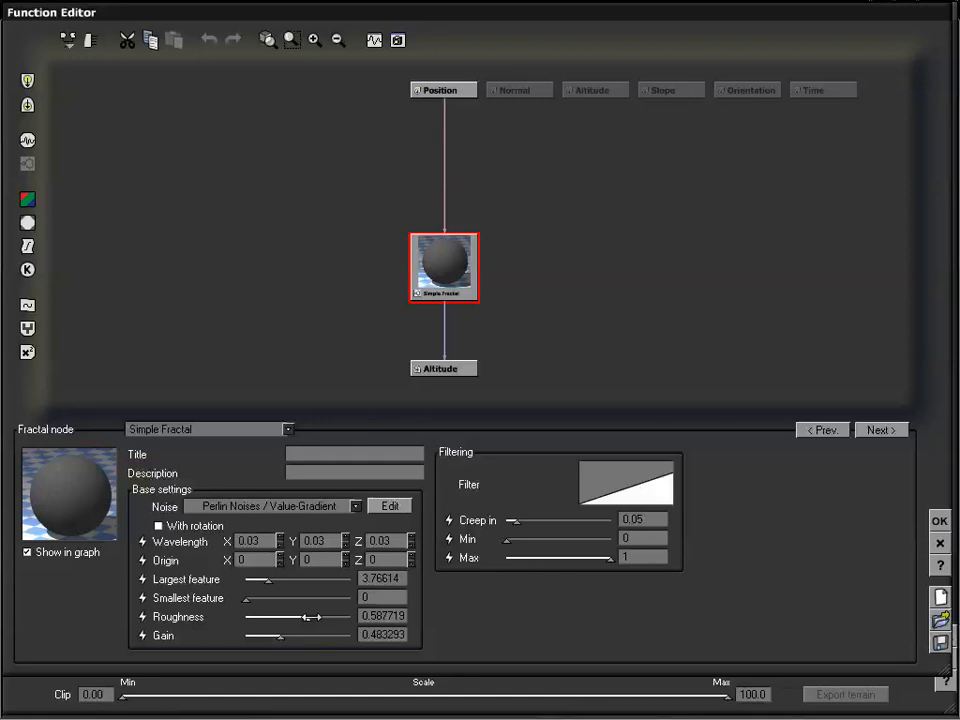
pyautogui.moveTo(313, 617); pyautogui.dragTo(278, 635)
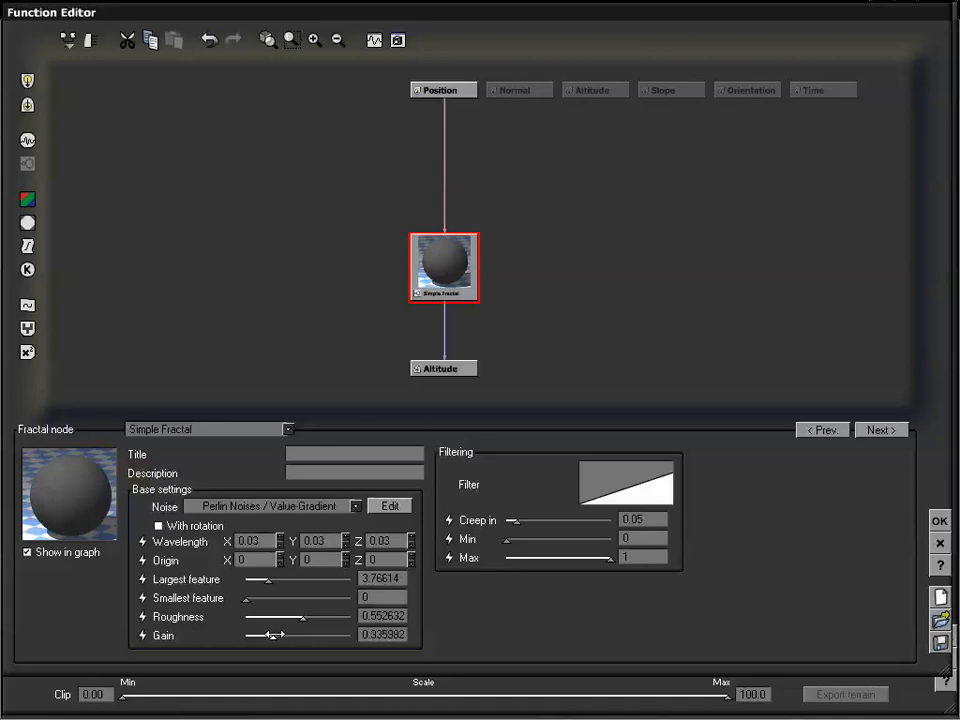
pyautogui.click(939, 522)
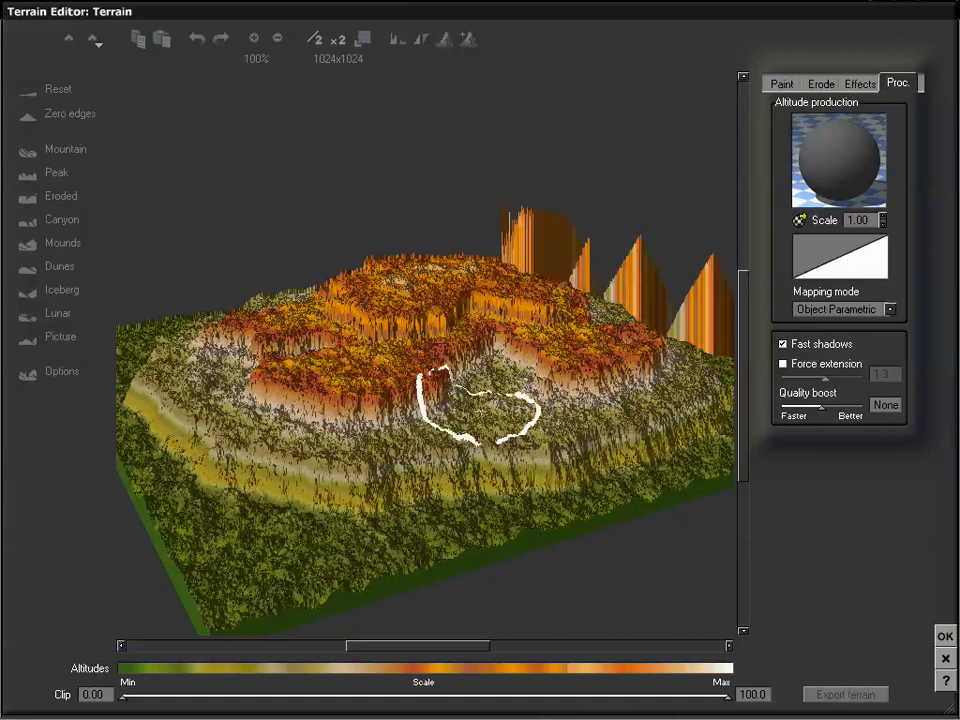
pyautogui.moveTo(479, 404); pyautogui.dragTo(490, 412, button='right')
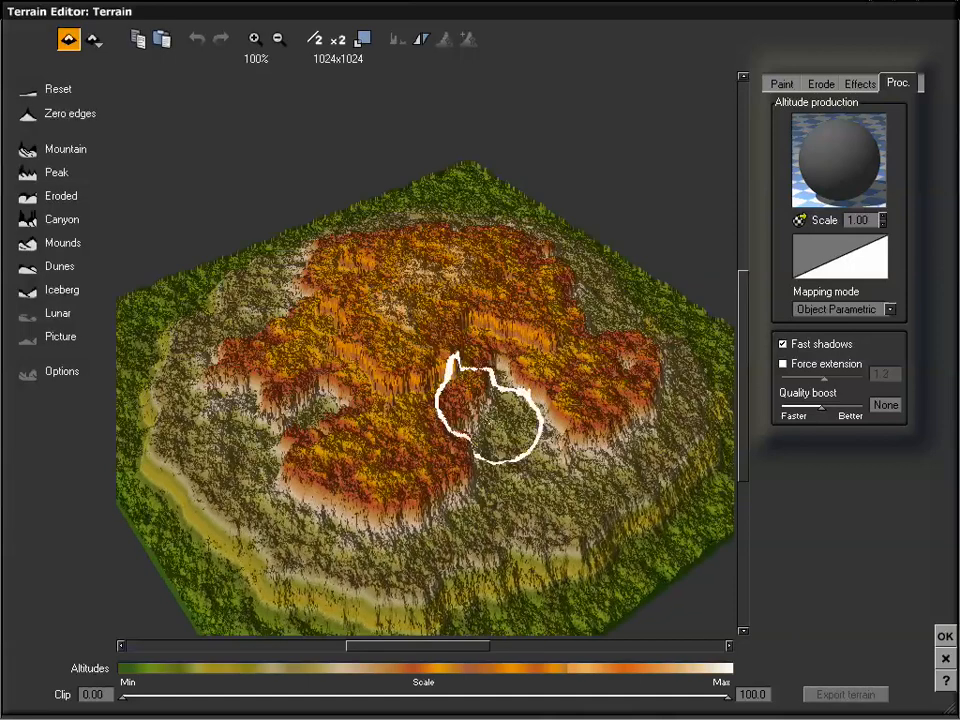
pyautogui.moveTo(508, 467)
pyautogui.mouseDown(button='right')
pyautogui.moveTo(497, 446)
pyautogui.moveTo(499, 456)
pyautogui.mouseUp(button='right')
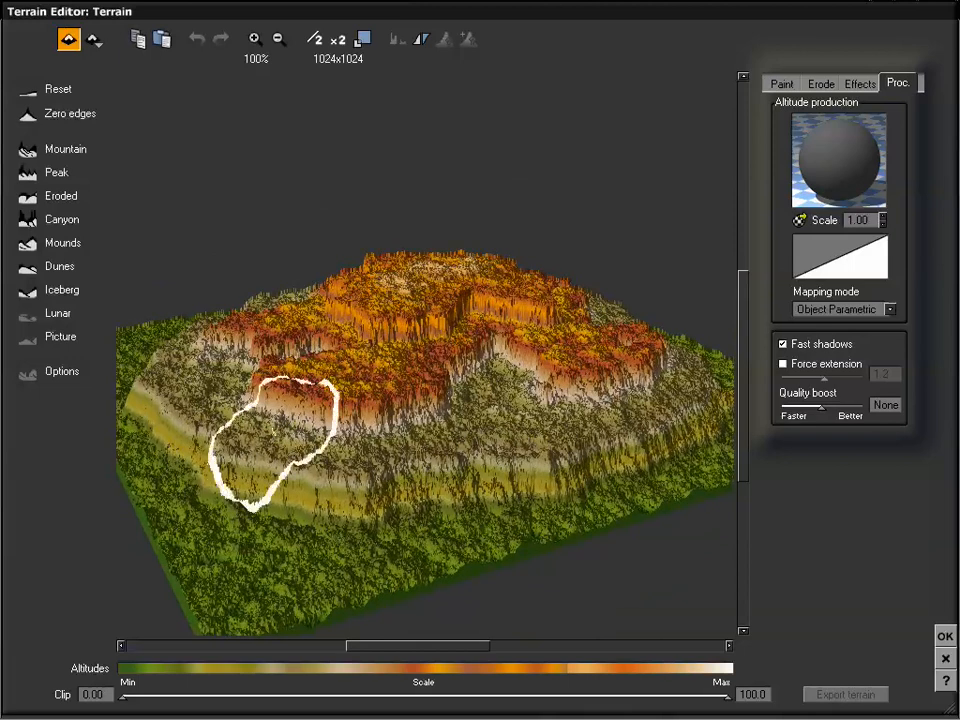
pyautogui.moveTo(386, 321)
pyautogui.mouseDown(button='right')
pyautogui.moveTo(388, 401)
pyautogui.moveTo(390, 345)
pyautogui.mouseUp(button='right')
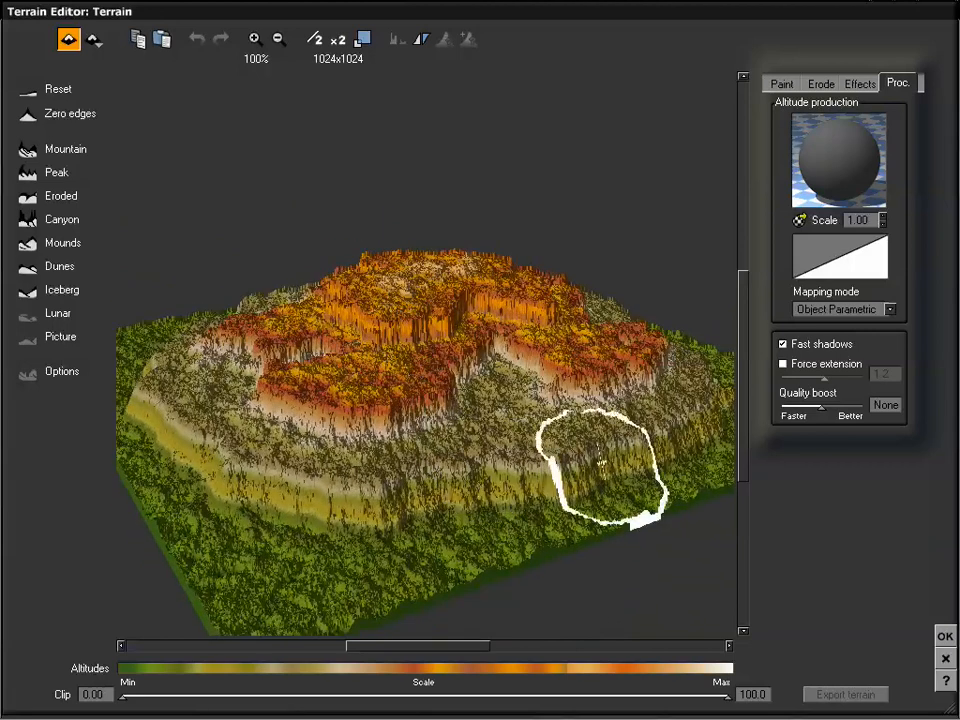
pyautogui.click(945, 638)
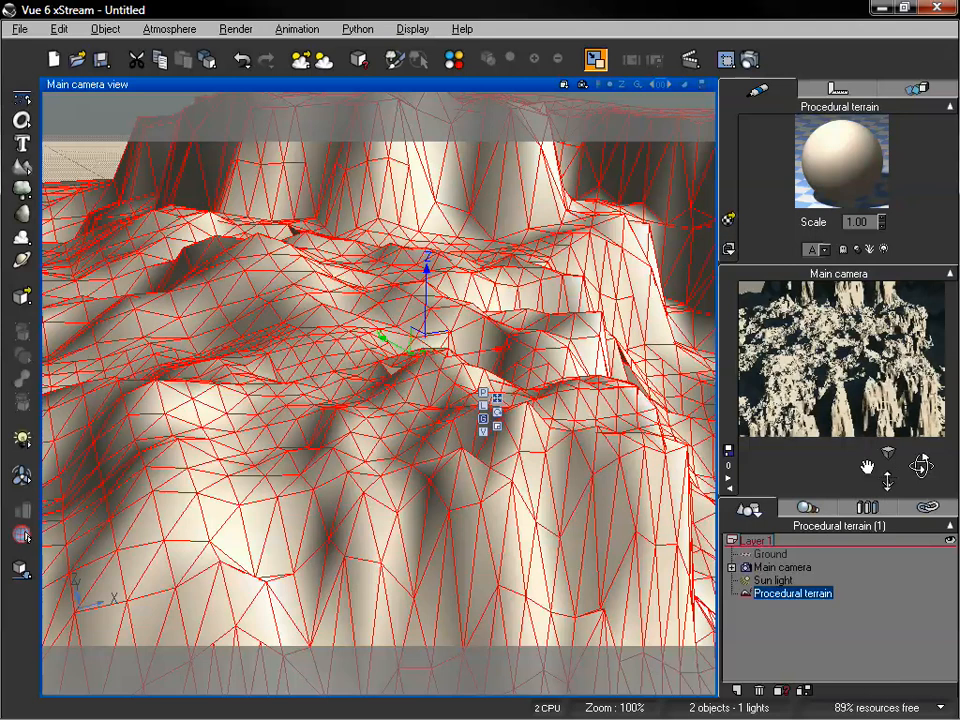
# - Pull the main camera back in stages to frame more of the terrain and examine it in the preview
pyautogui.moveTo(888, 467); pyautogui.dragTo(888, 483)
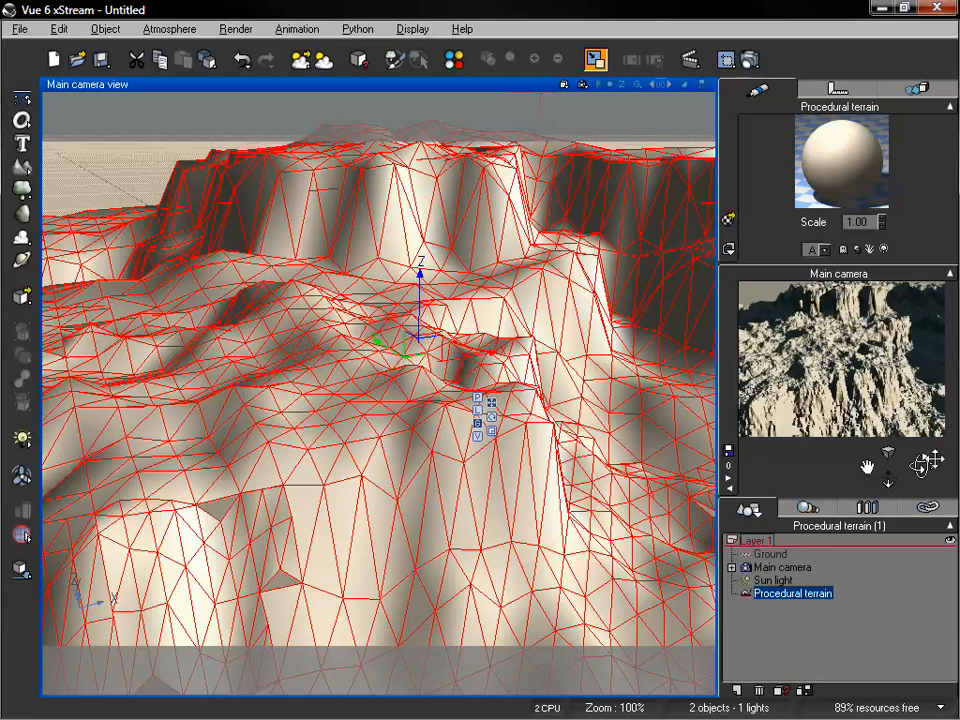
pyautogui.rightClick(867, 449)
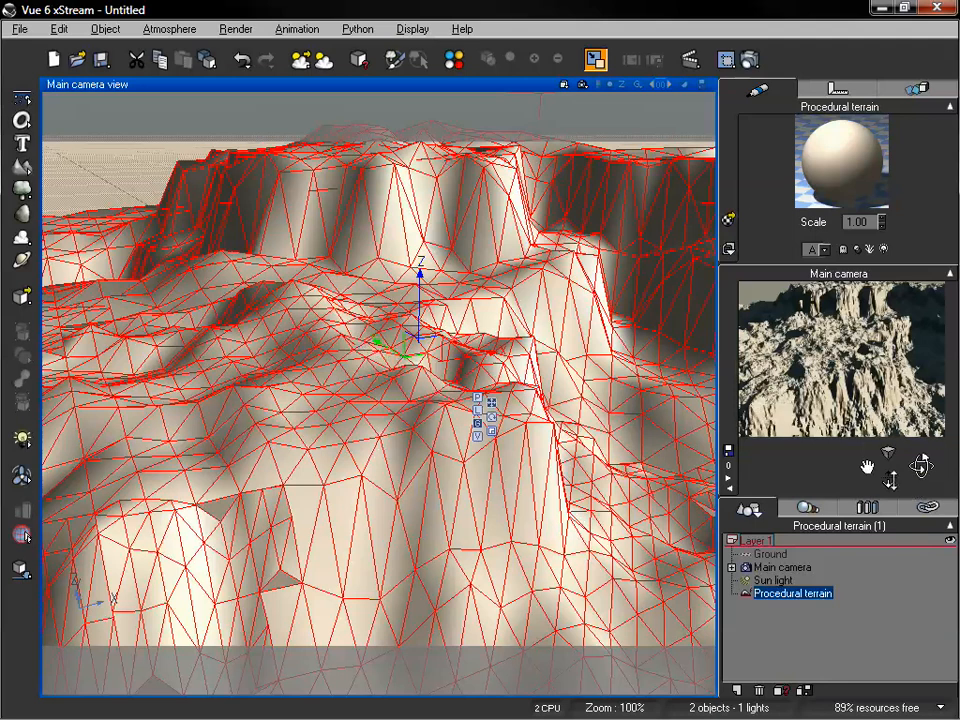
pyautogui.moveTo(888, 482); pyautogui.dragTo(888, 505)
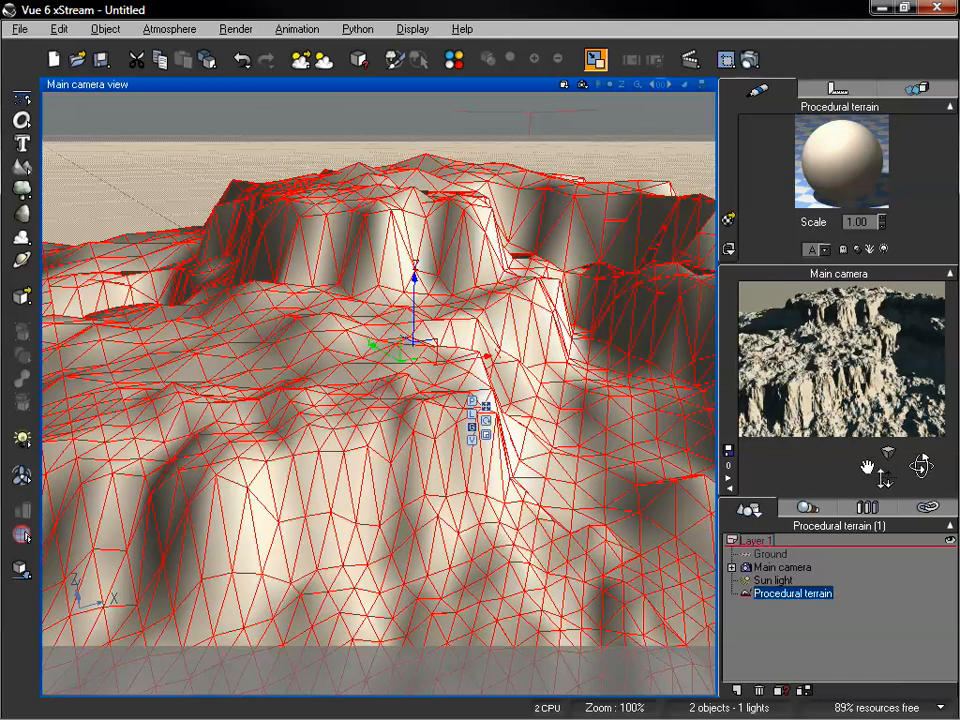
pyautogui.moveTo(890, 478); pyautogui.dragTo(890, 504)
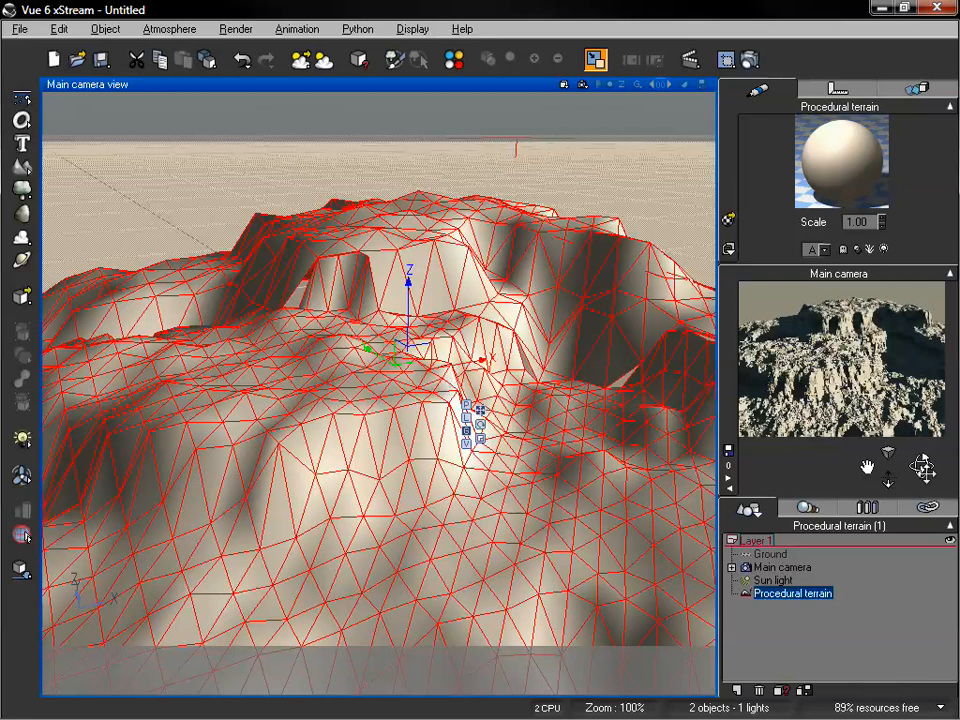
# - Move the main camera in close to the terrain's cliffs, and pull it back to frame the whole terrain
pyautogui.moveTo(890, 480); pyautogui.dragTo(890, 420)
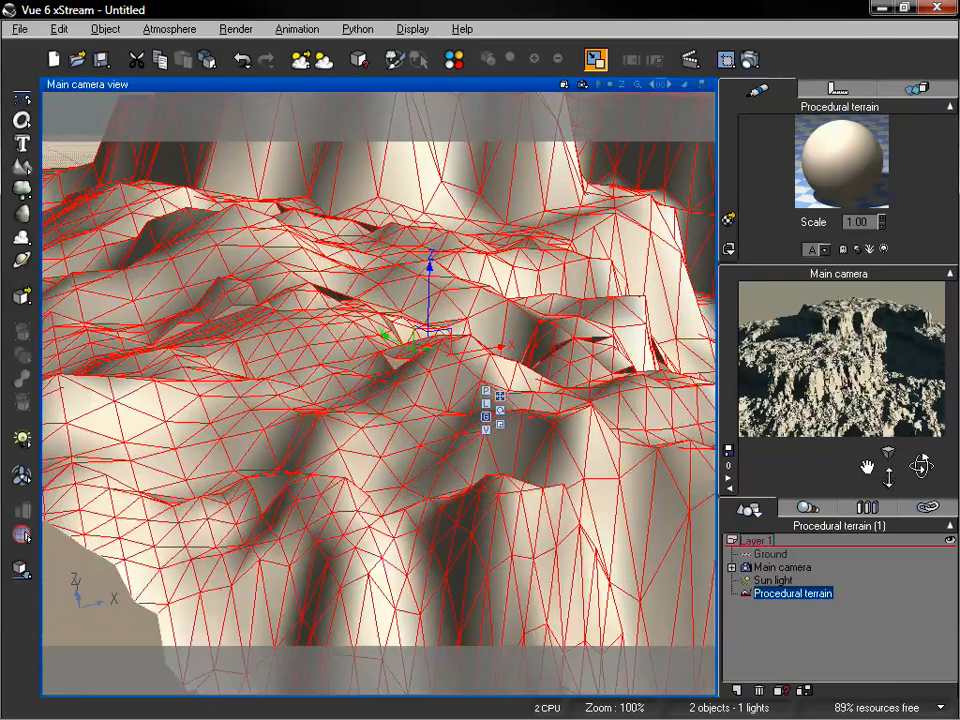
pyautogui.moveTo(867, 467); pyautogui.dragTo(866, 465)
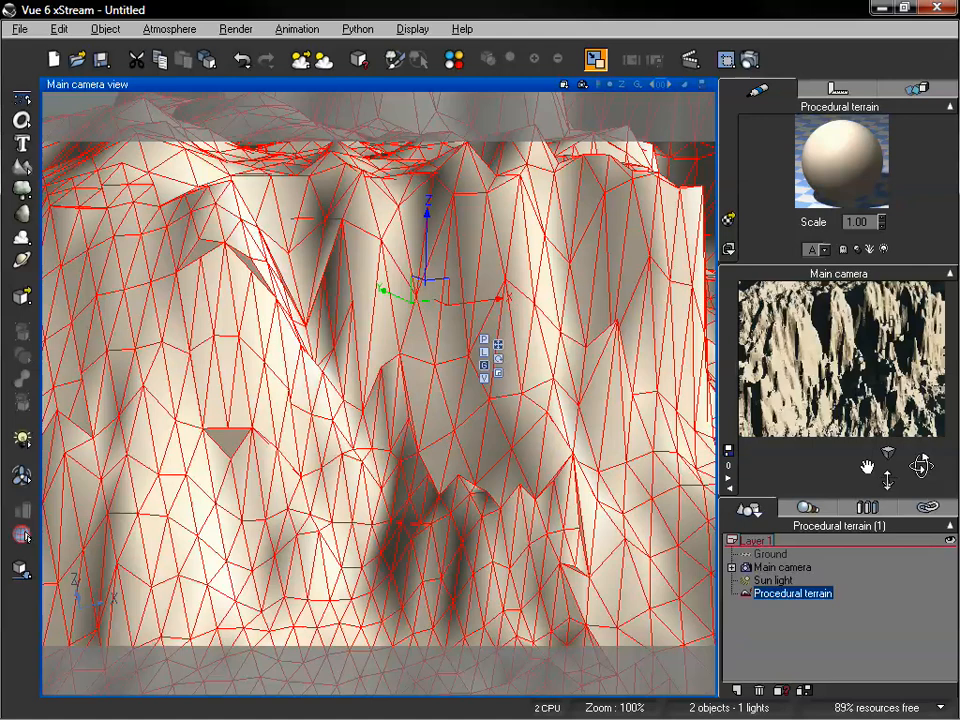
pyautogui.scroll(-3, 378, 393)
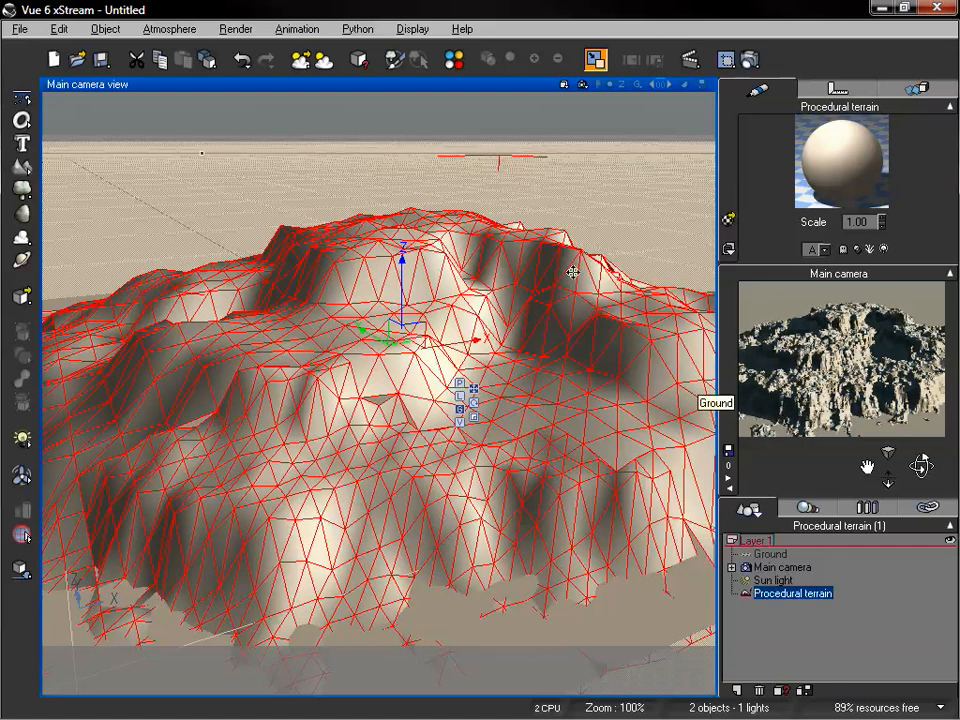
# - Render the scene to screen at Final quality and 800x600, and close the finished render
pyautogui.rightClick(748, 63)
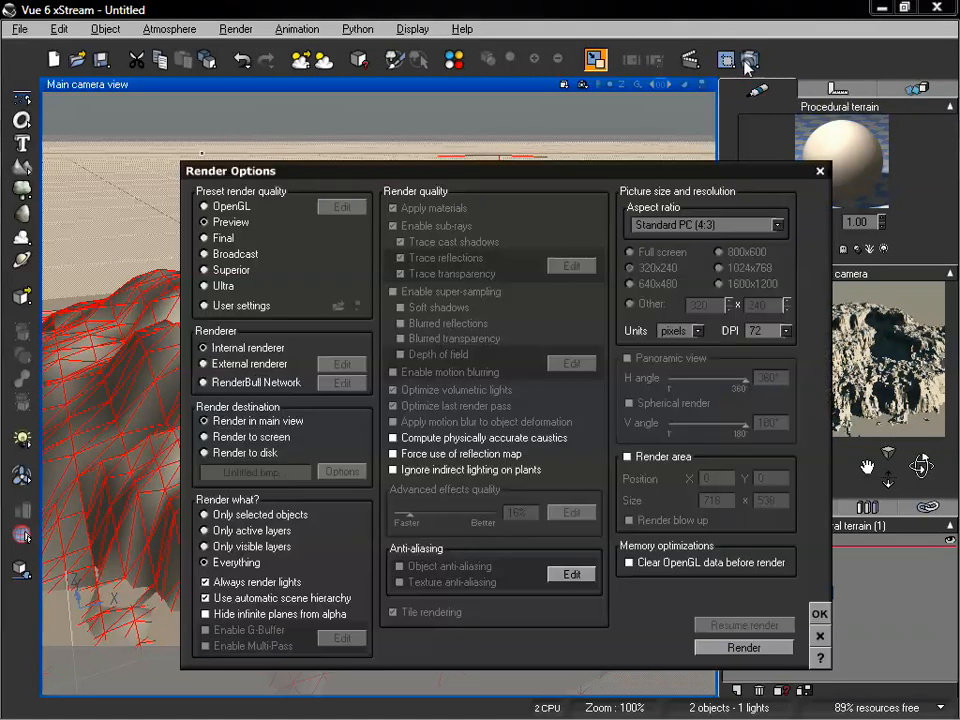
pyautogui.moveTo(489, 182); pyautogui.dragTo(437, 114)
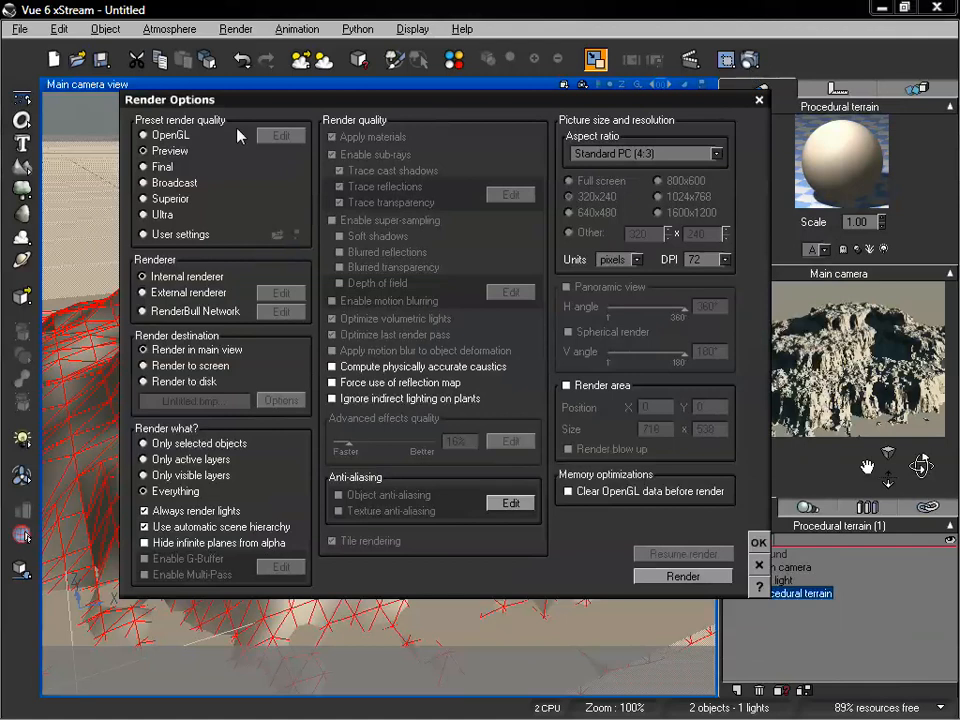
pyautogui.click(145, 167)
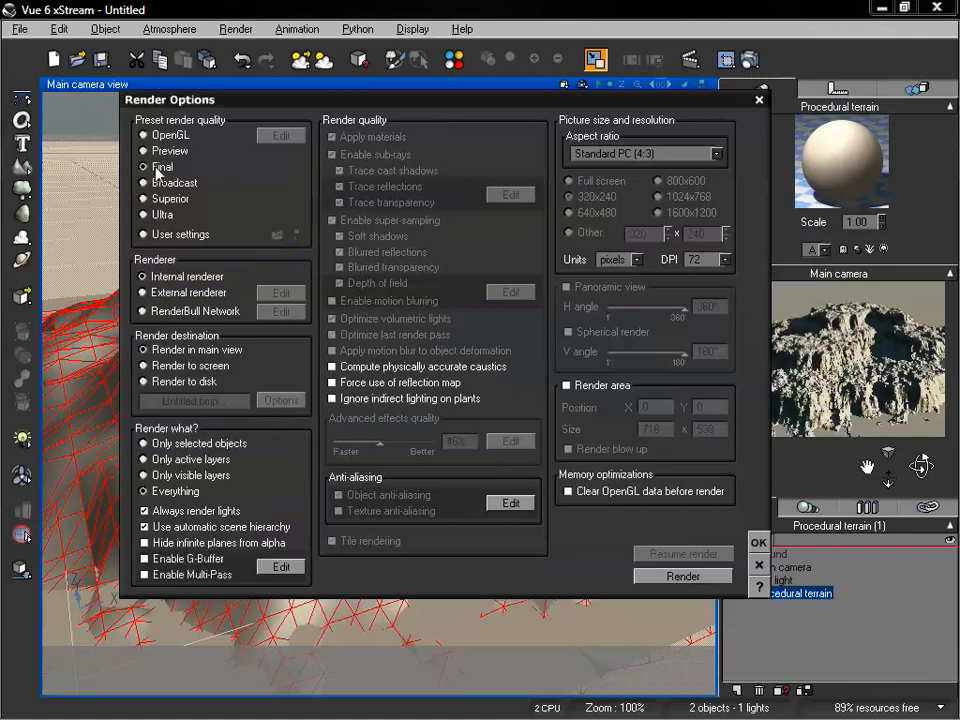
pyautogui.click(145, 366)
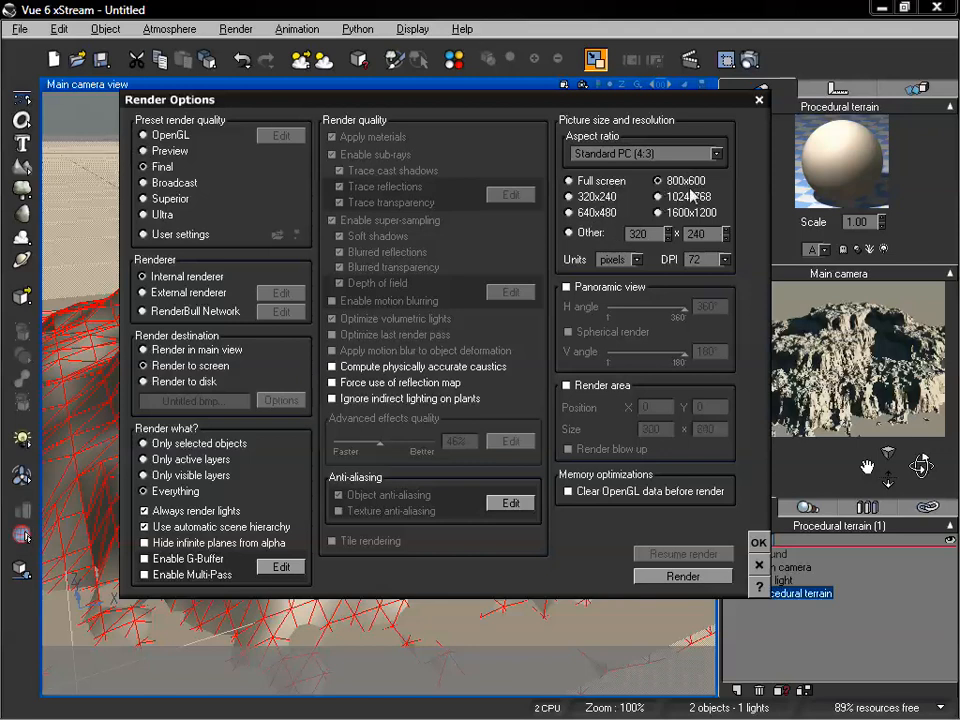
pyautogui.click(684, 577)
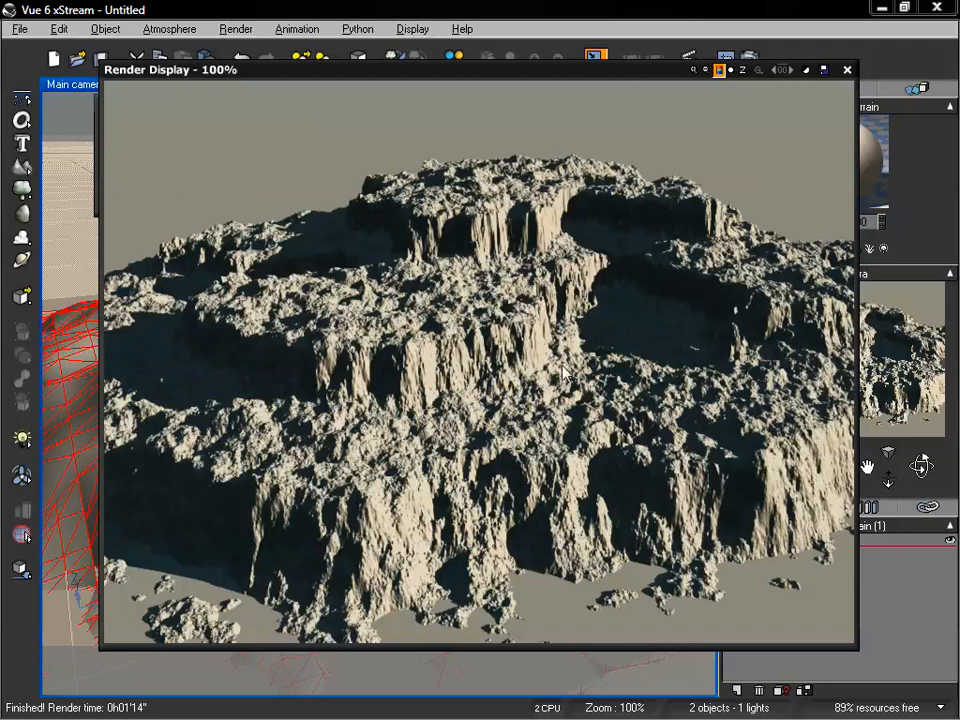
pyautogui.click(847, 69)
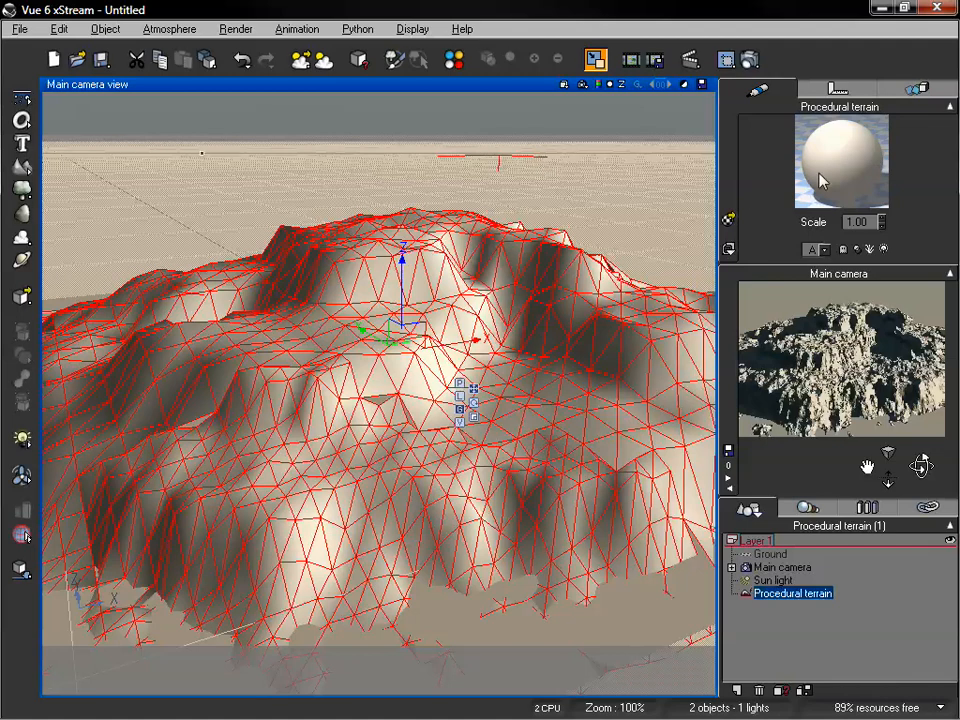
# - Apply the Rocks and Plants material from the Landscapes collection to the procedural terrain and check the camera preview
pyautogui.click(728, 218)
pyautogui.moveTo(536, 36); pyautogui.dragTo(462, 16)
pyautogui.click(280, 244)
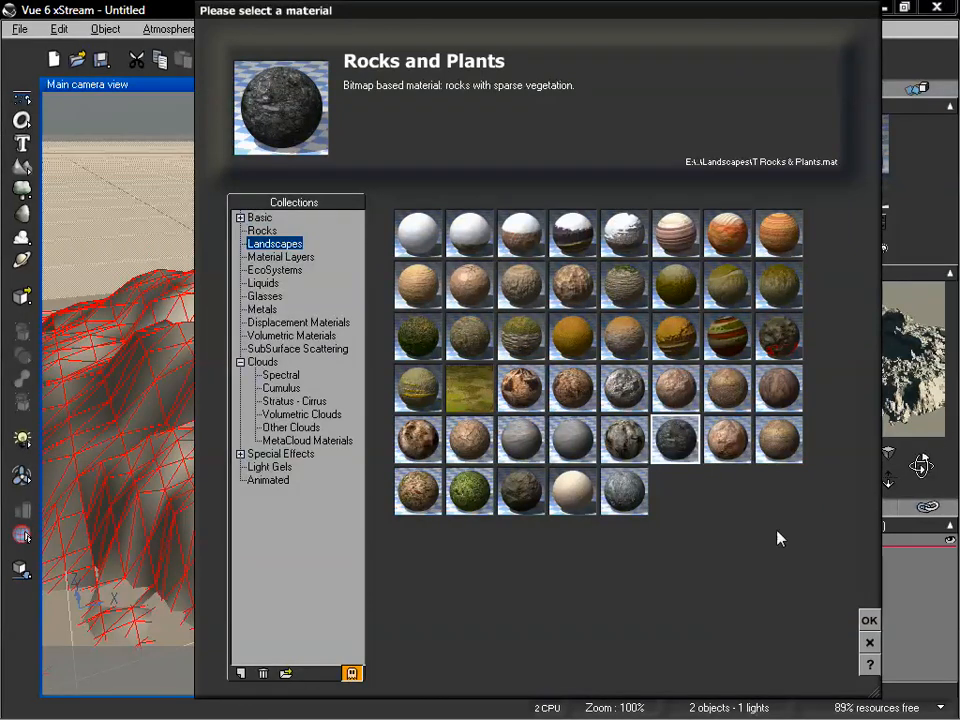
pyautogui.click(869, 620)
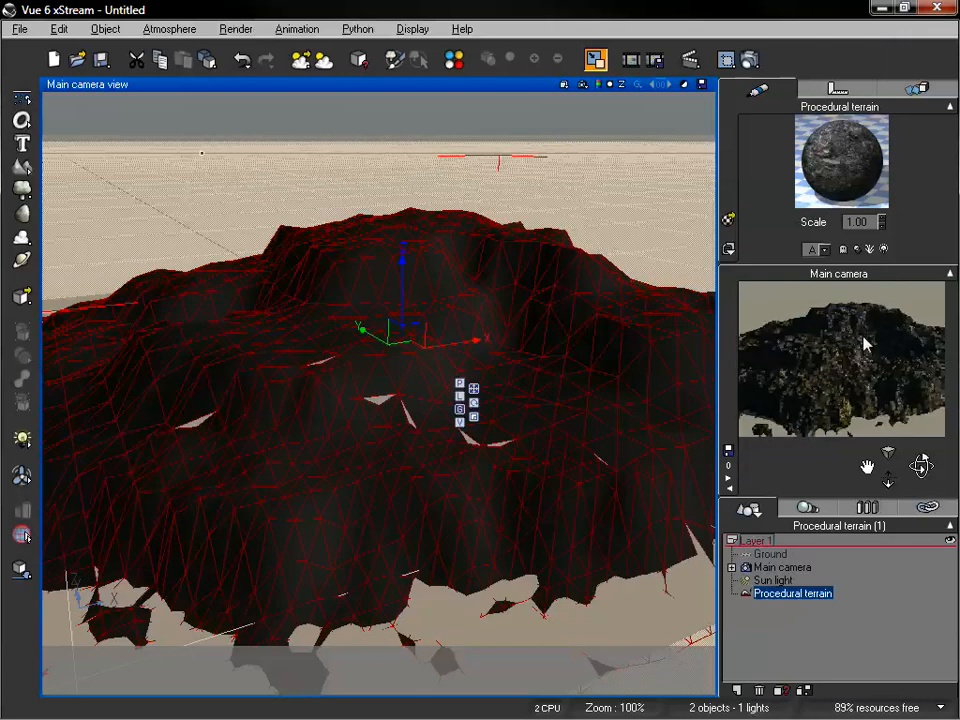
pyautogui.rightClick(836, 394)
pyautogui.click(862, 414)
# - Reduce the terrain material's scale to 0.20 and check the texture in the camera preview
pyautogui.moveTo(881, 224); pyautogui.dragTo(881, 272)
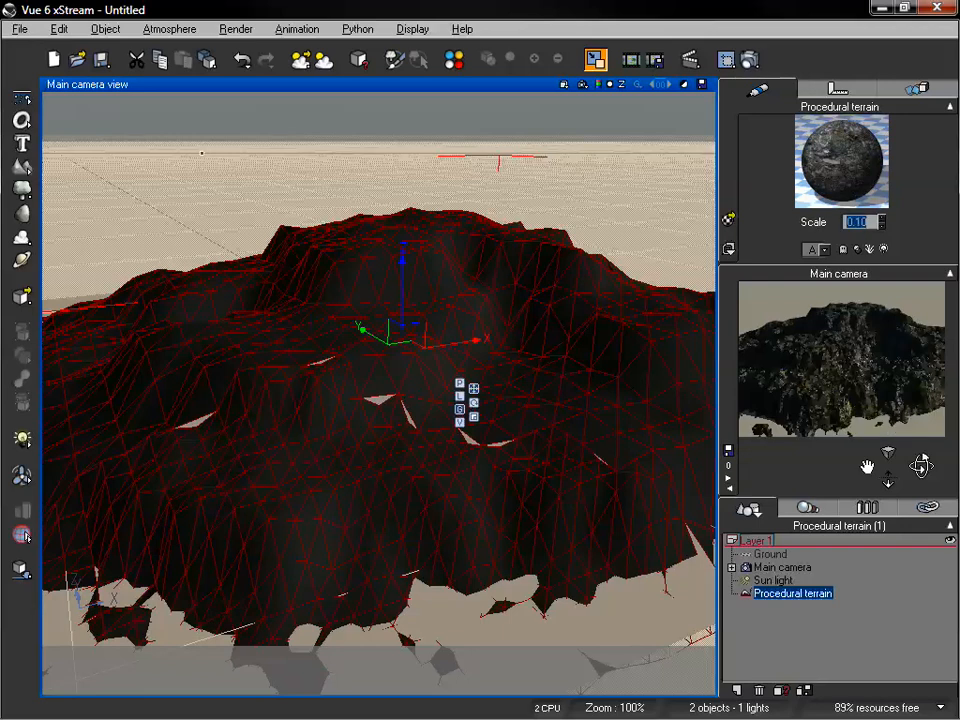
pyautogui.click(882, 222)
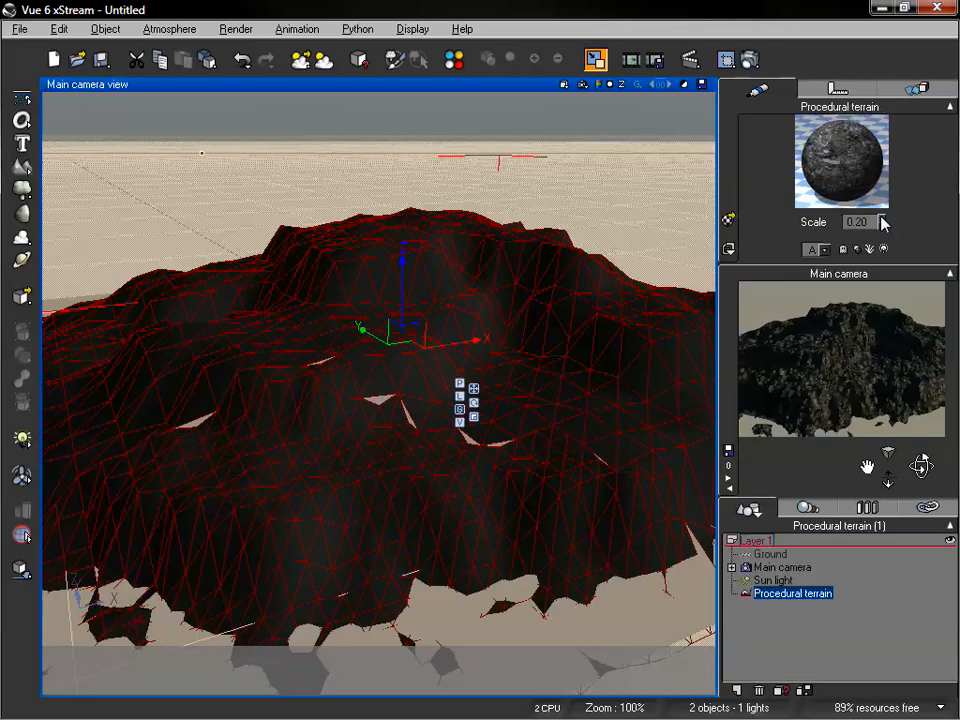
pyautogui.rightClick(848, 295)
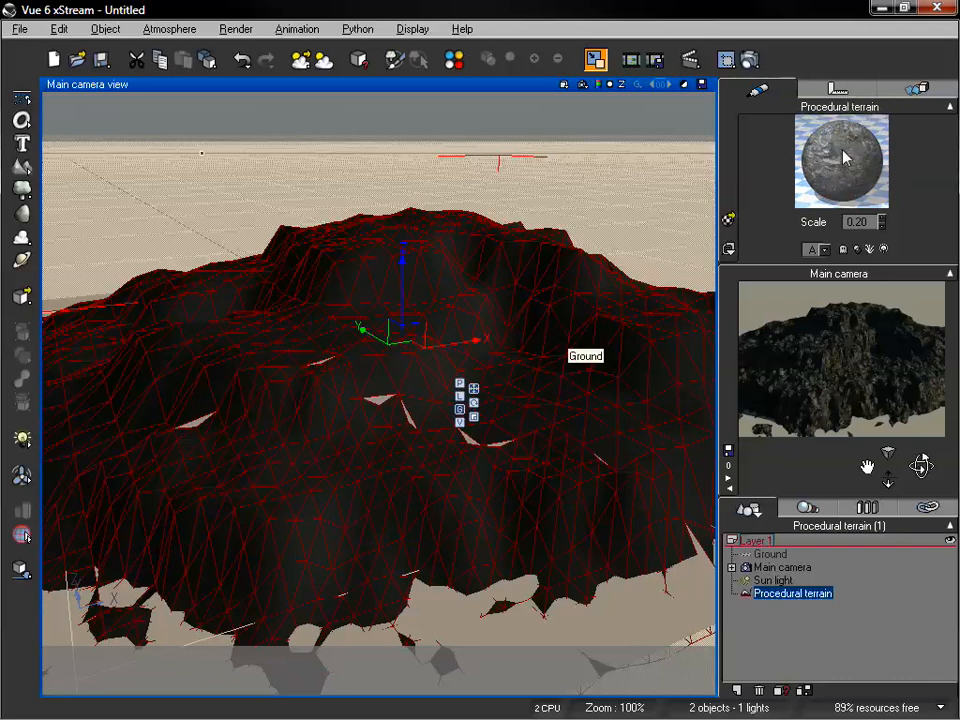
# - Check the procedural terrain's size values, return to its material settings and examine the camera preview
pyautogui.click(835, 92)
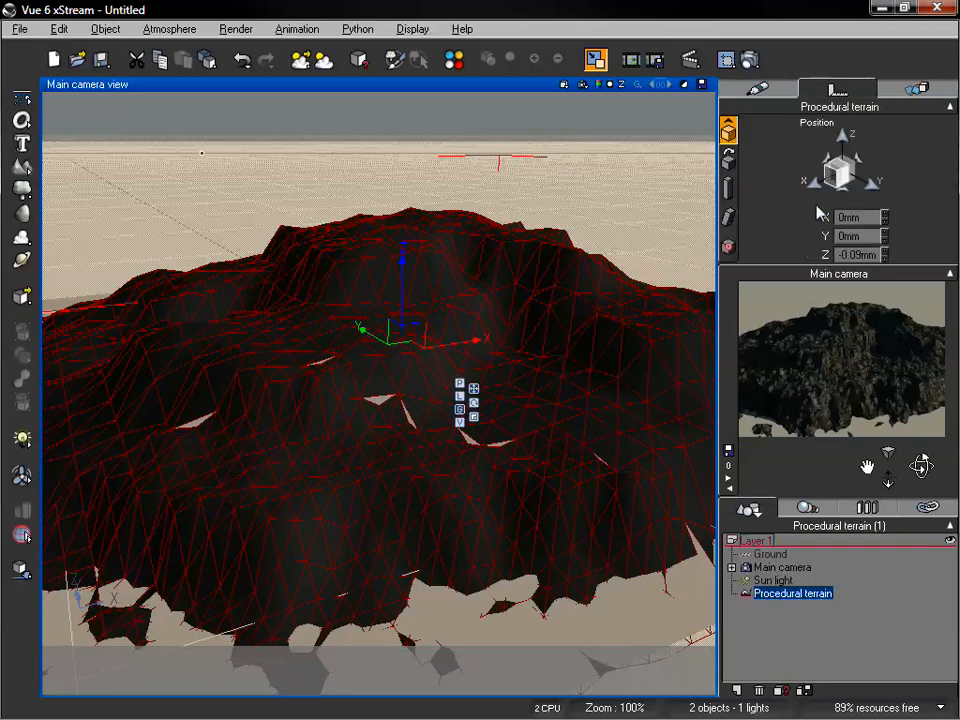
pyautogui.click(728, 187)
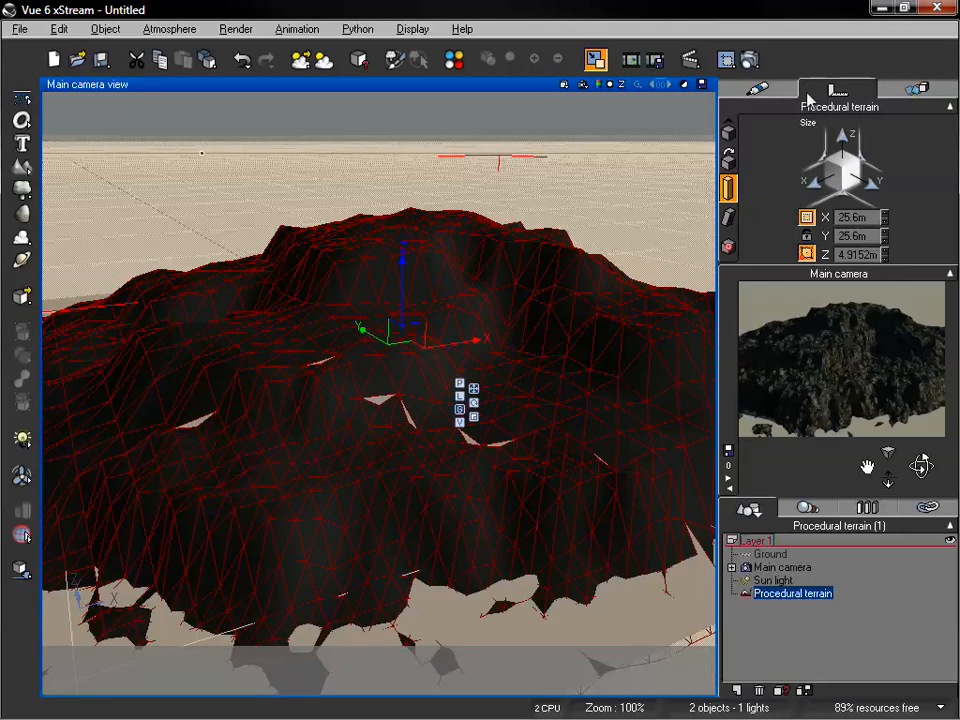
pyautogui.click(774, 92)
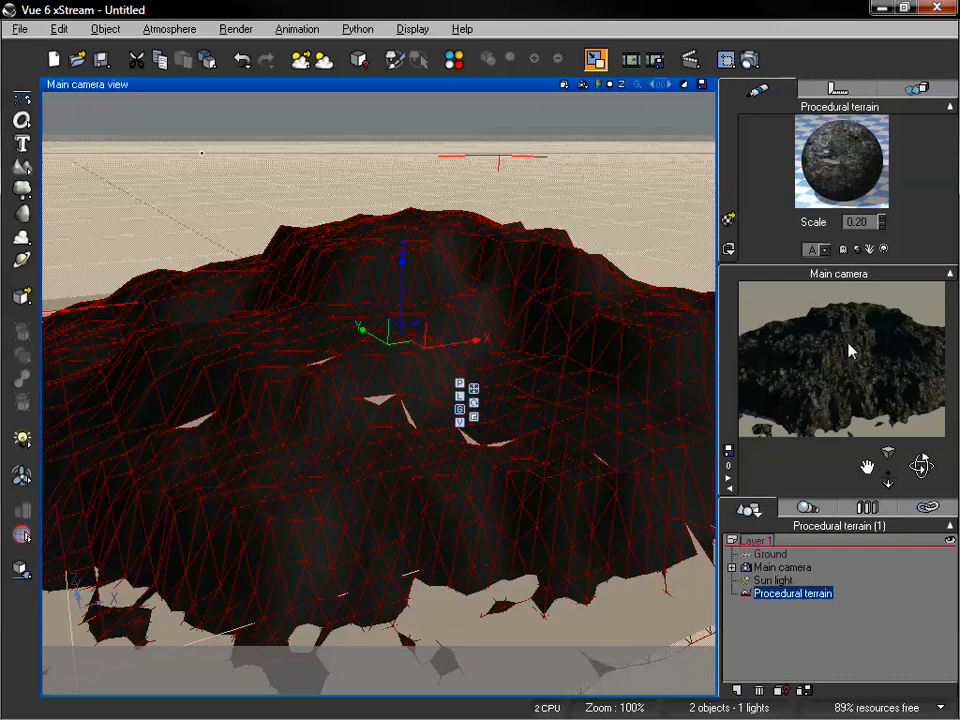
pyautogui.rightClick(873, 346)
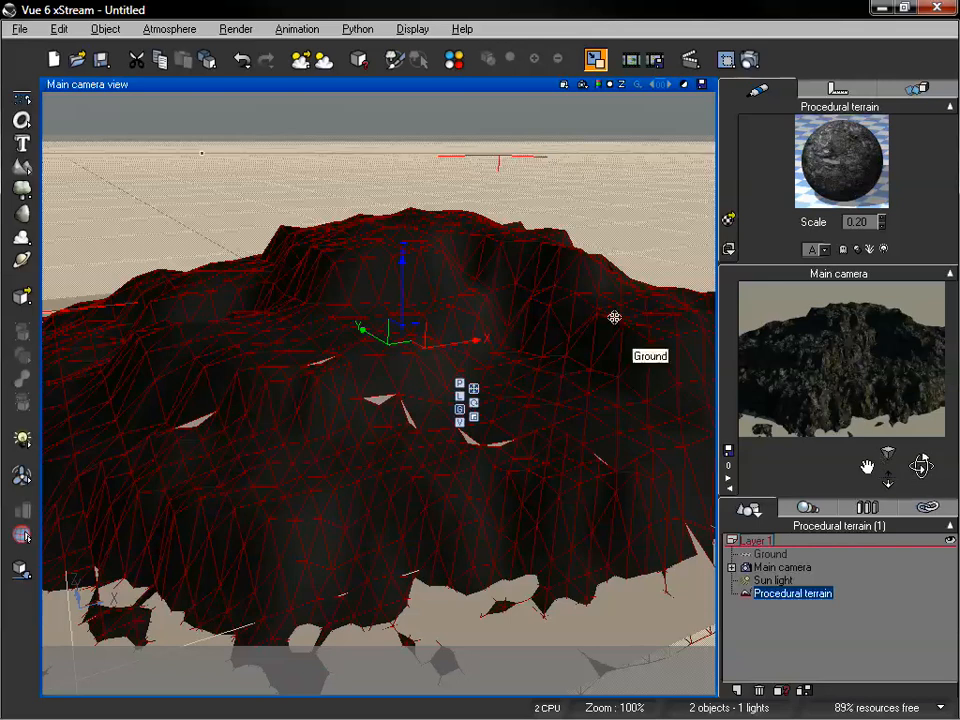
# - In the Atmosphere Editor, raise the light intensity to +0.36, lower the light balance to 41% and accept
pyautogui.click(106, 29)
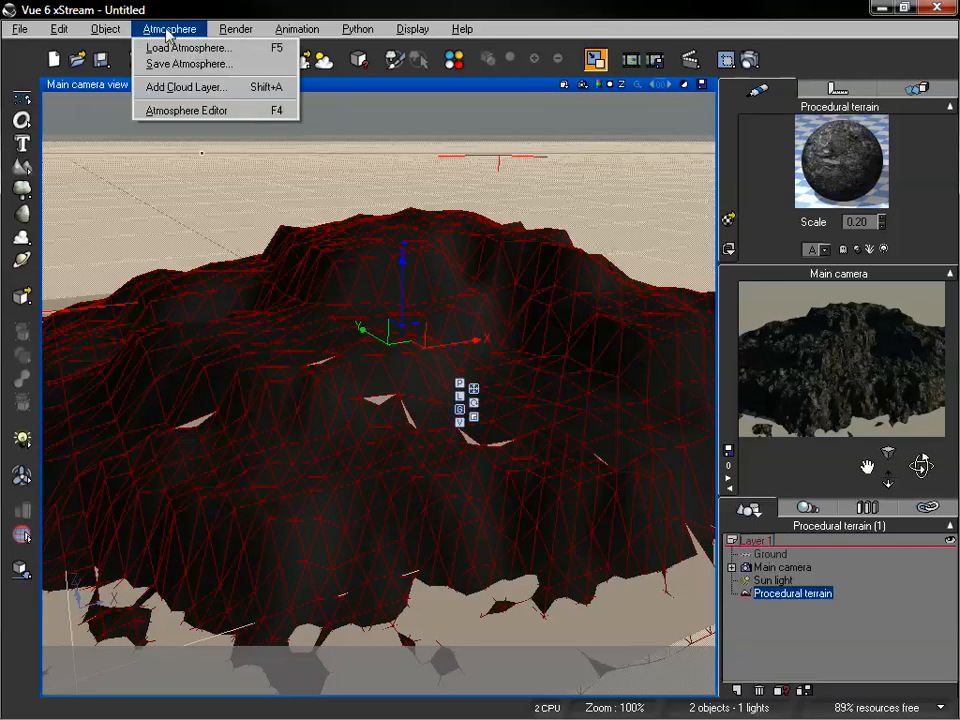
pyautogui.click(160, 109)
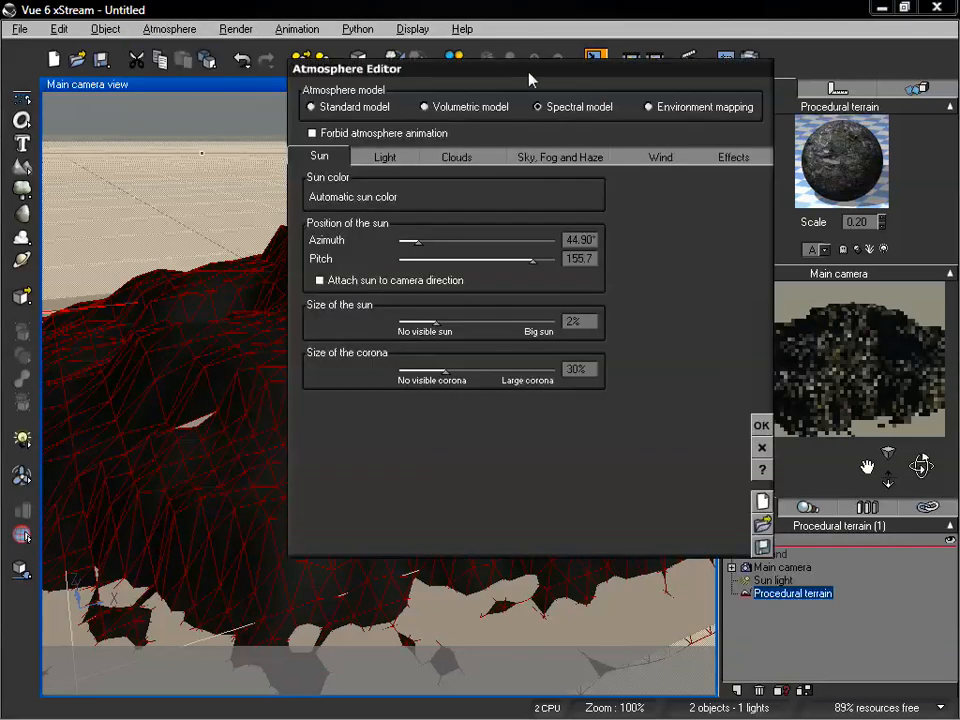
pyautogui.moveTo(536, 81); pyautogui.dragTo(409, 93)
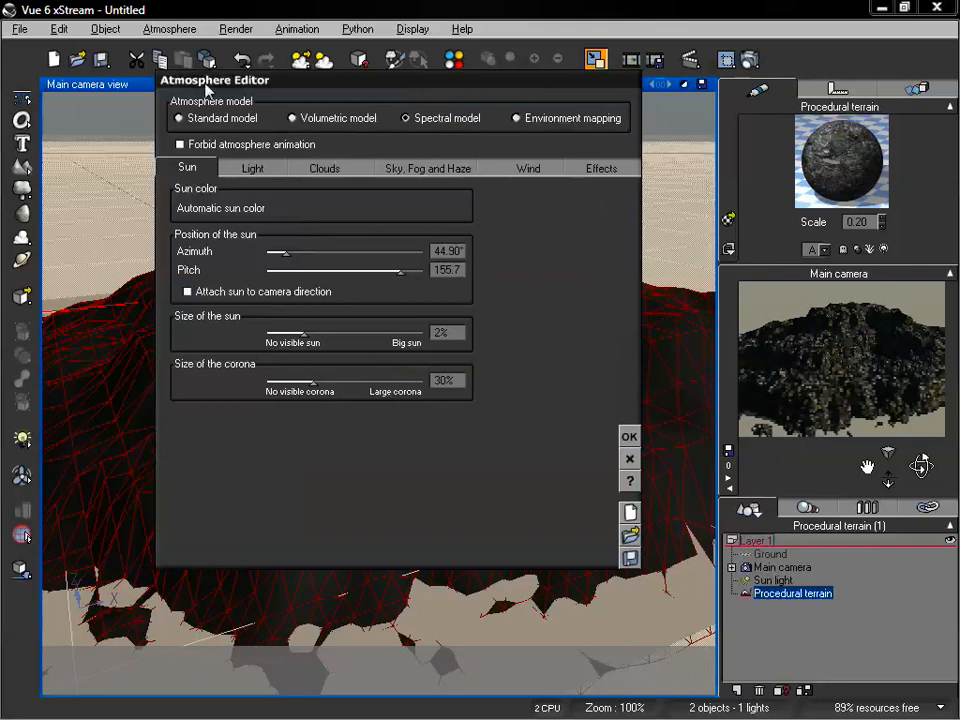
pyautogui.click(172, 31)
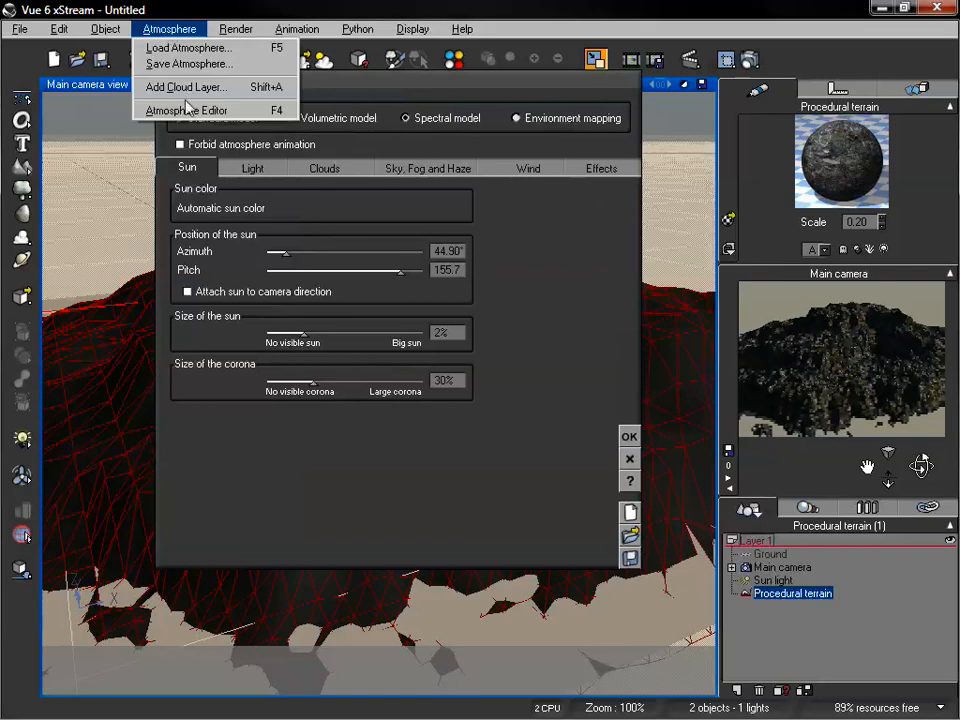
pyautogui.click(385, 80)
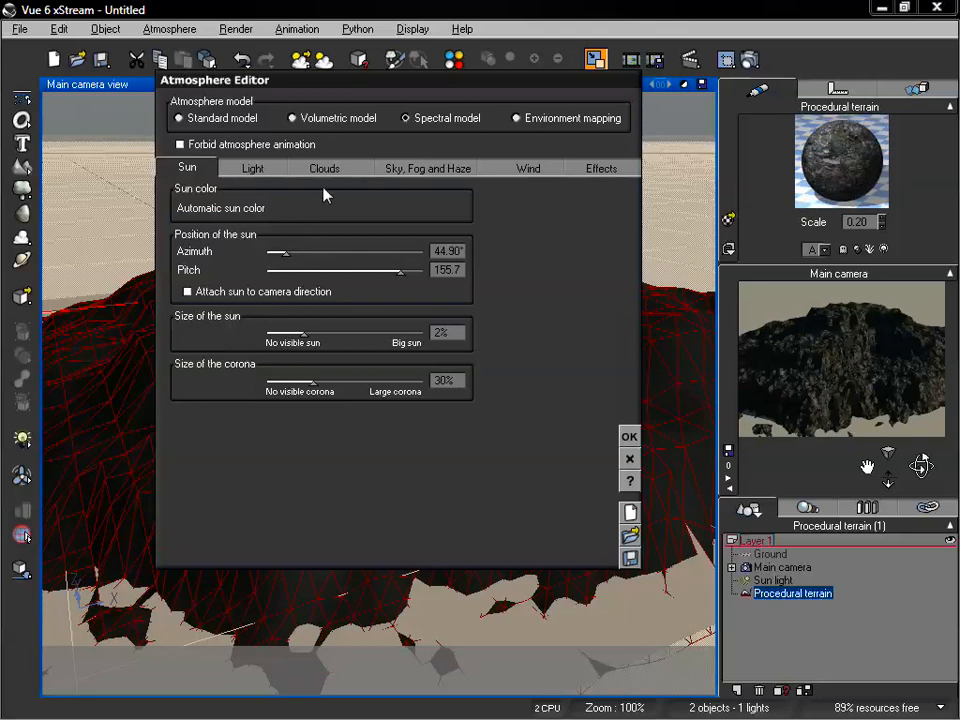
pyautogui.click(268, 171)
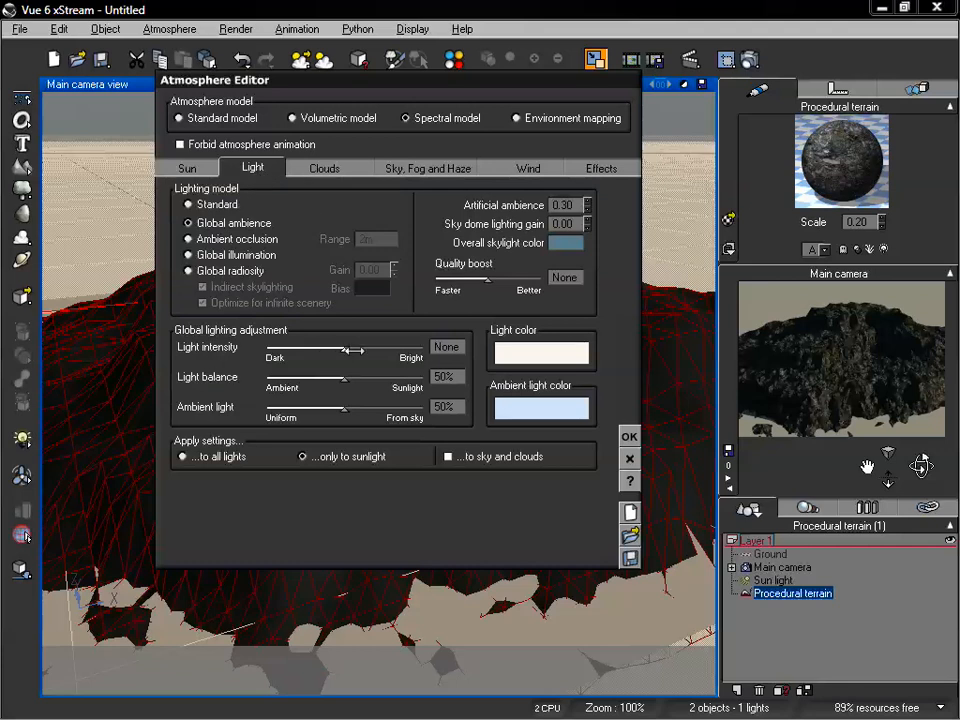
pyautogui.moveTo(353, 350); pyautogui.dragTo(365, 349)
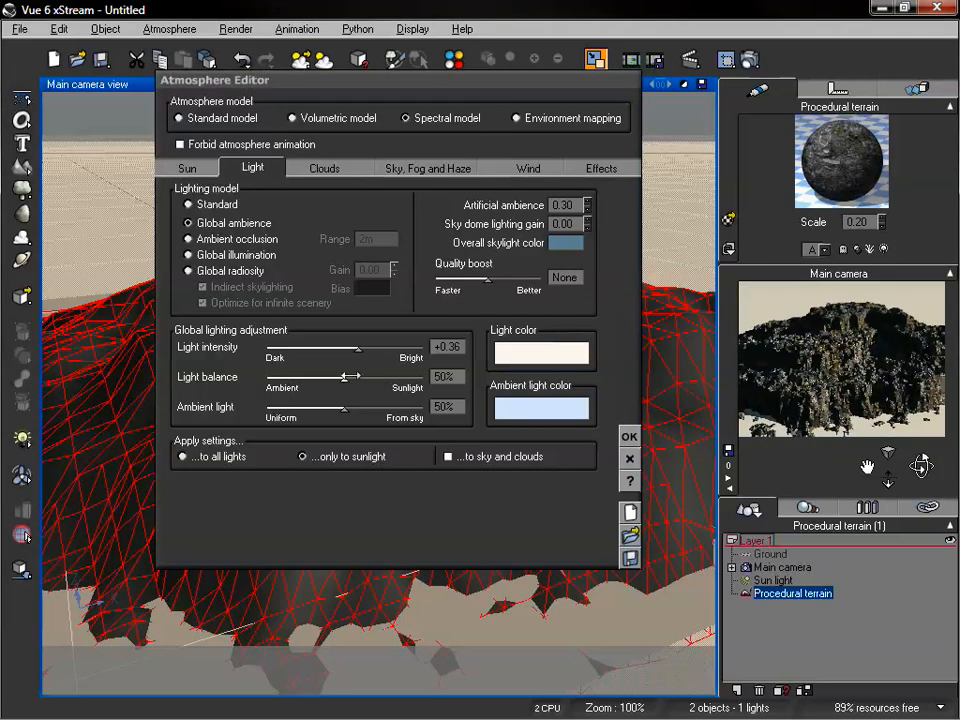
pyautogui.moveTo(345, 378); pyautogui.dragTo(333, 376)
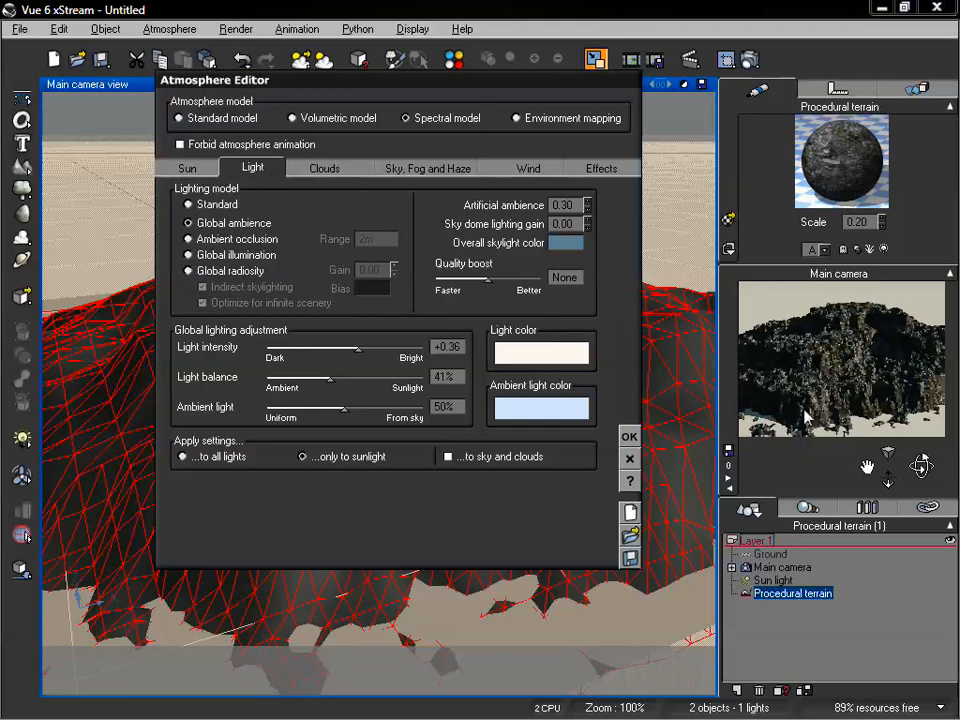
pyautogui.click(630, 437)
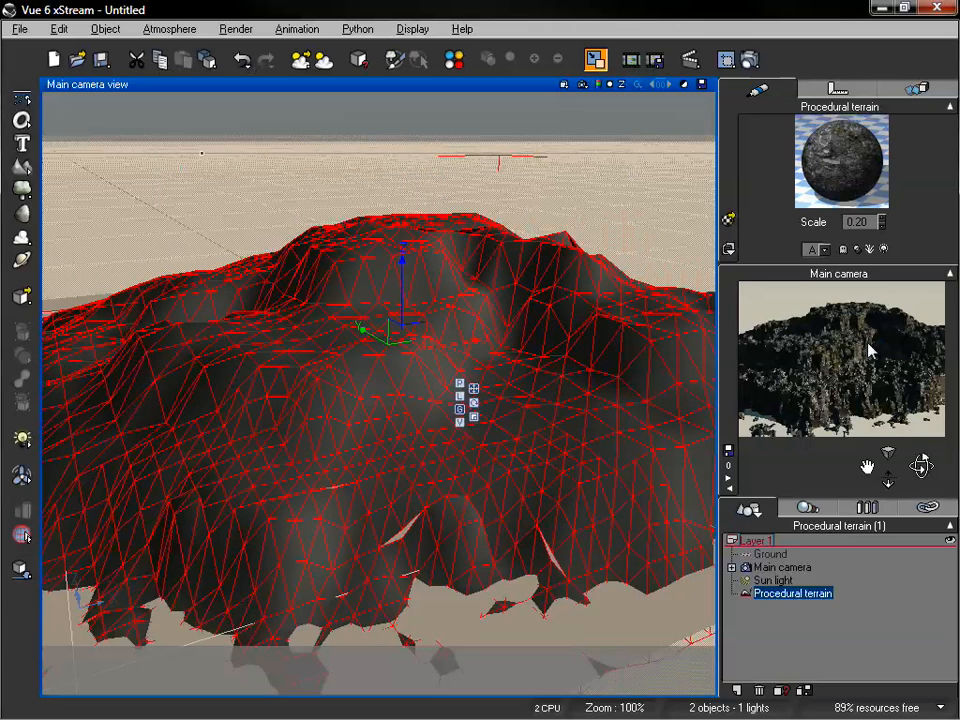
# - Raise the Rocks and Plants material's diffuse lighting to 71%, accept the material and start a new 800x600 render
pyautogui.doubleClick(843, 165)
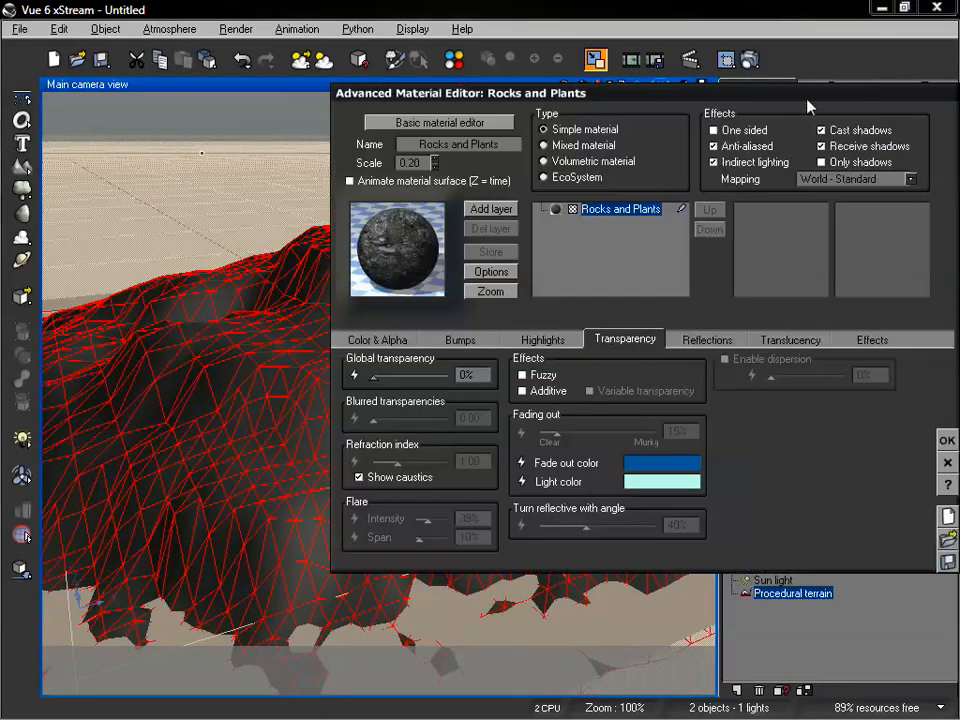
pyautogui.moveTo(807, 100); pyautogui.dragTo(547, 105)
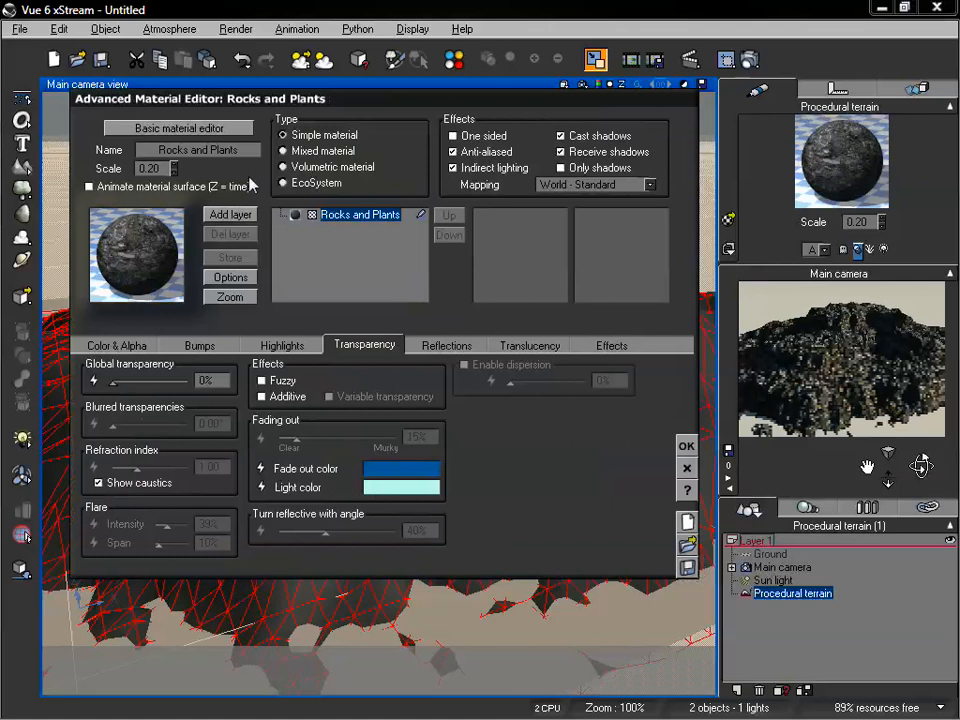
pyautogui.moveTo(233, 109); pyautogui.dragTo(241, 104)
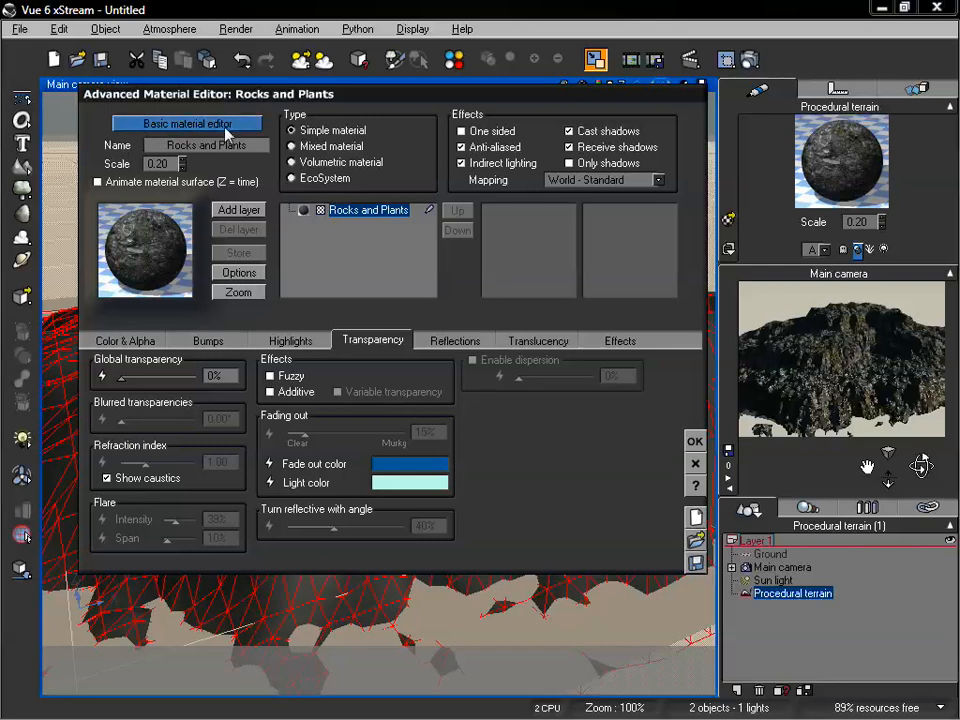
pyautogui.click(622, 341)
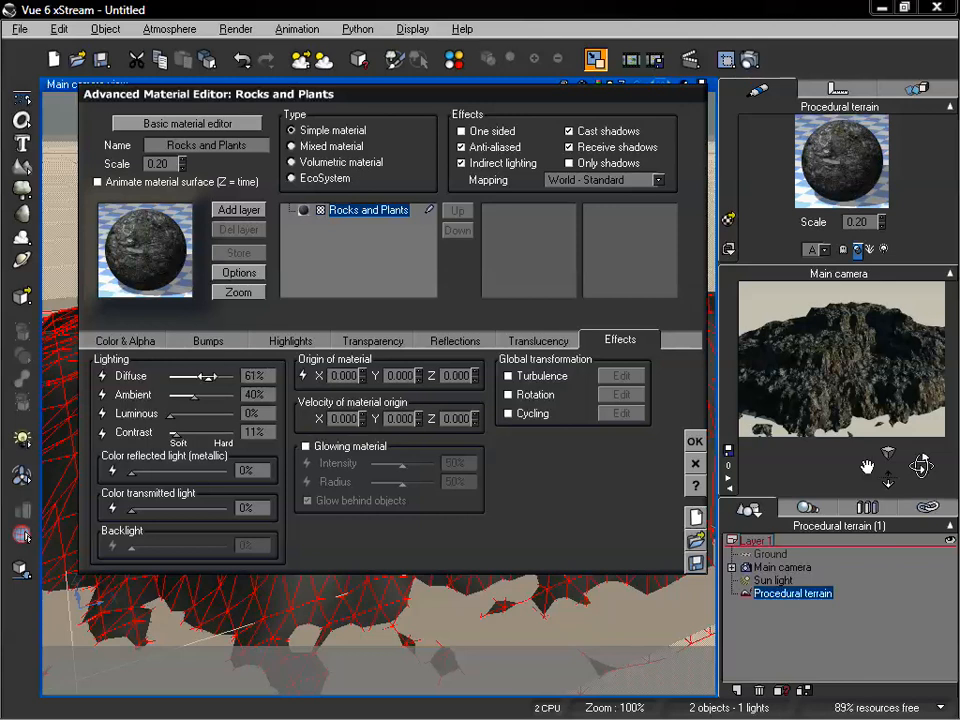
pyautogui.moveTo(209, 376); pyautogui.dragTo(214, 377)
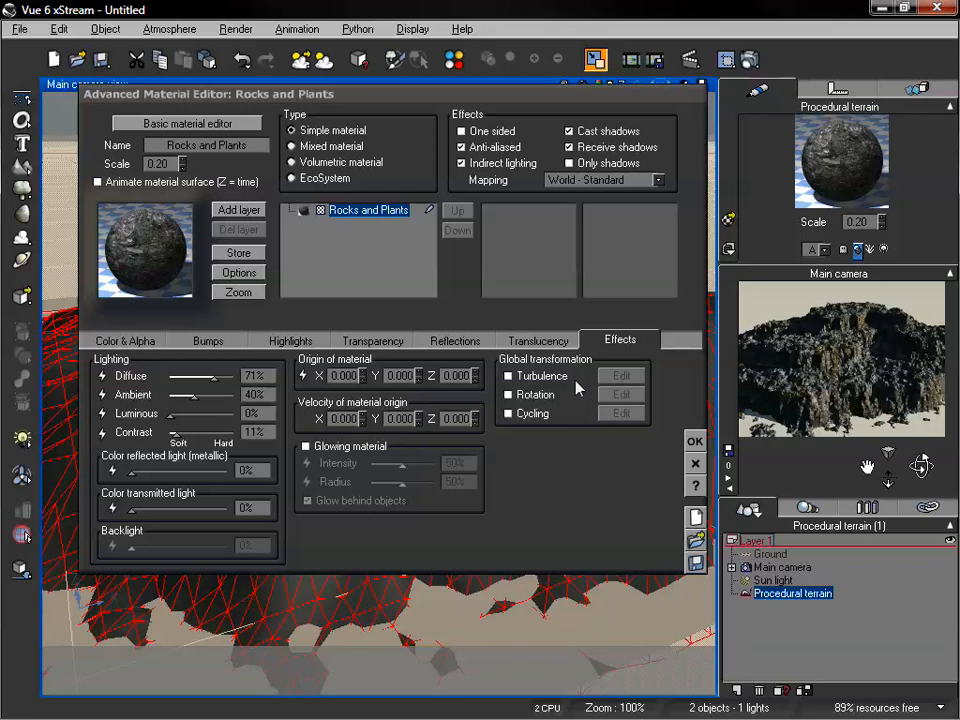
pyautogui.click(694, 441)
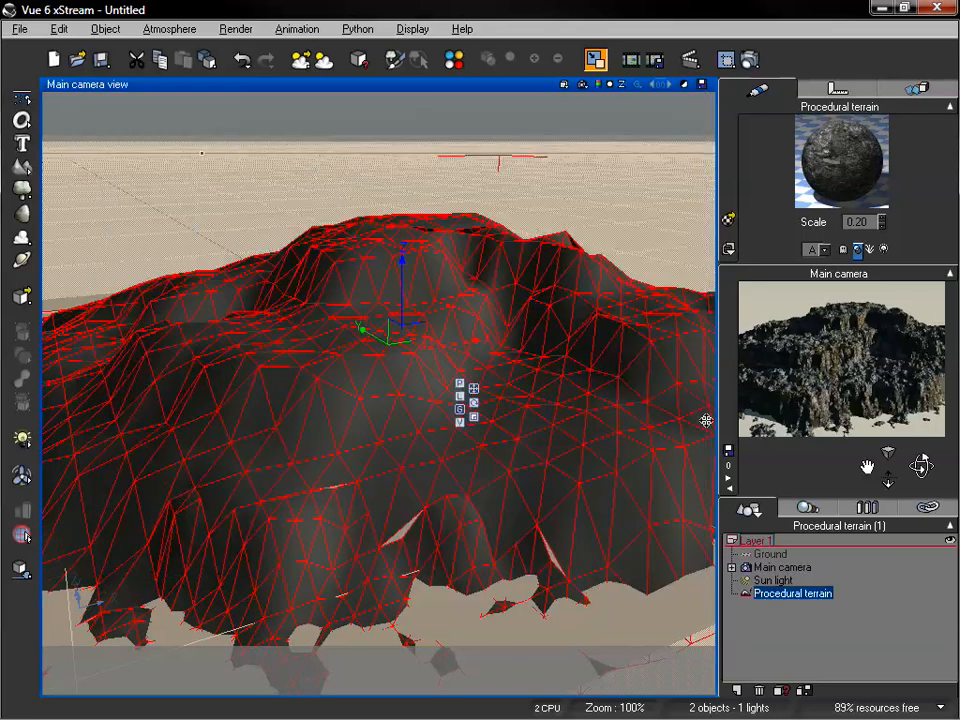
pyautogui.click(750, 62)
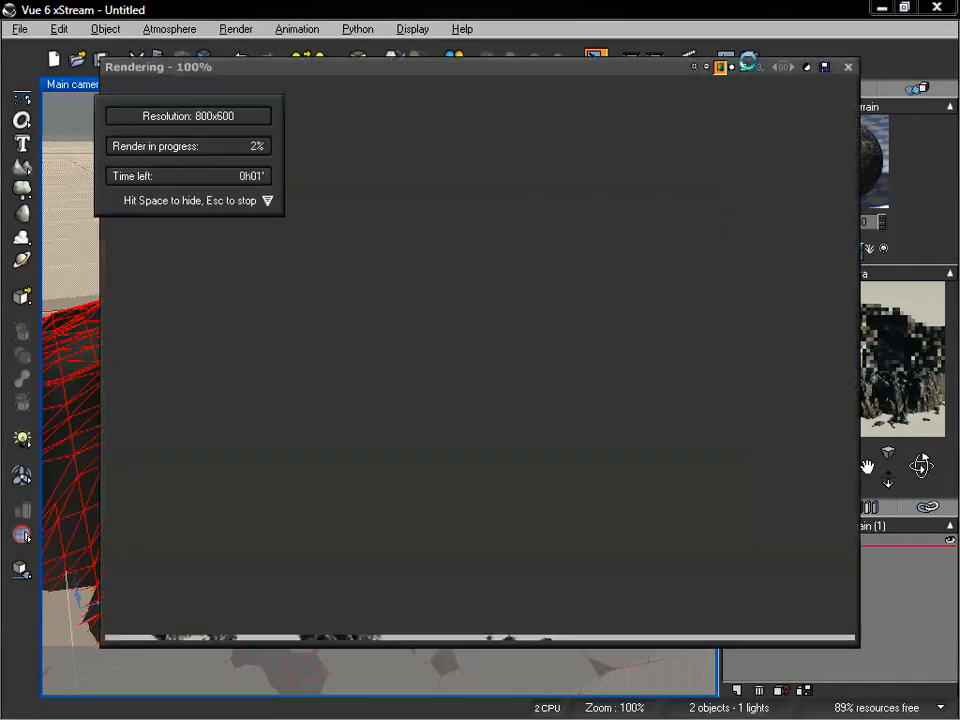